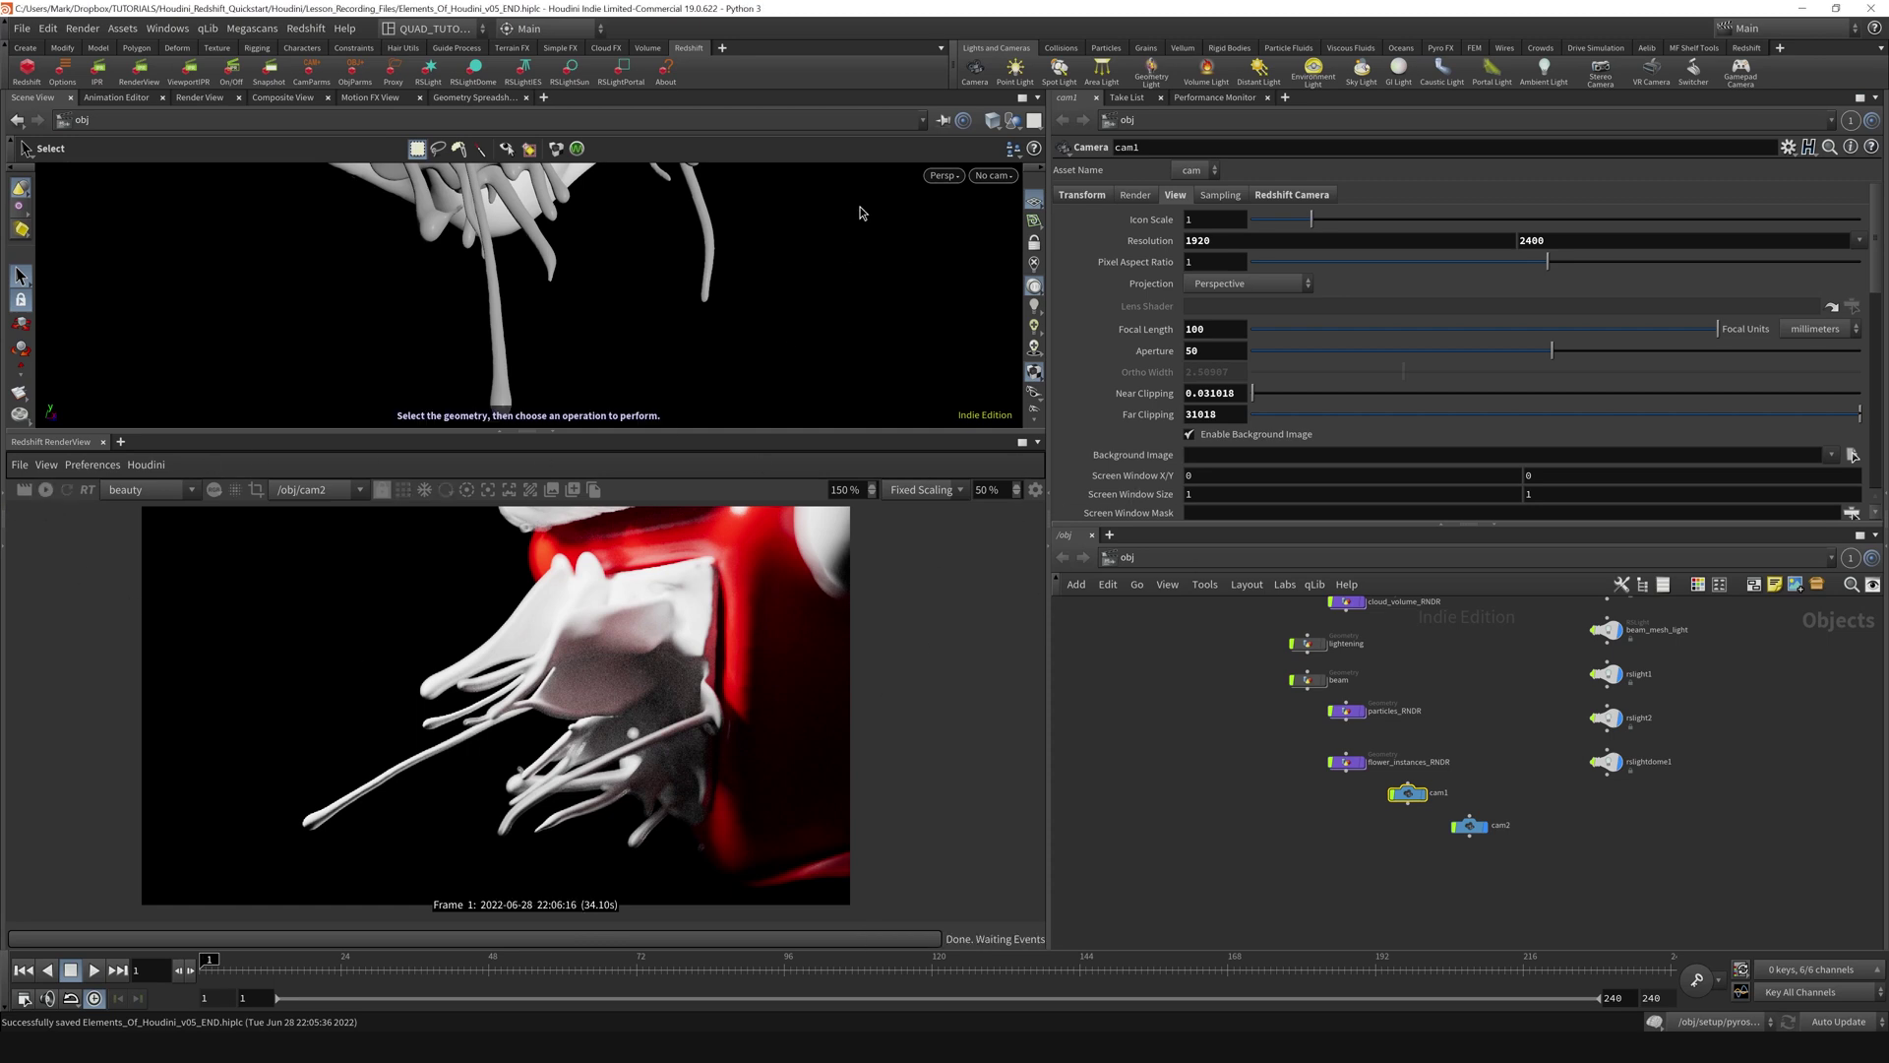
# Look through cam2 in the scene viewport and make the viewport pane taller.
pyautogui.click(993, 177)
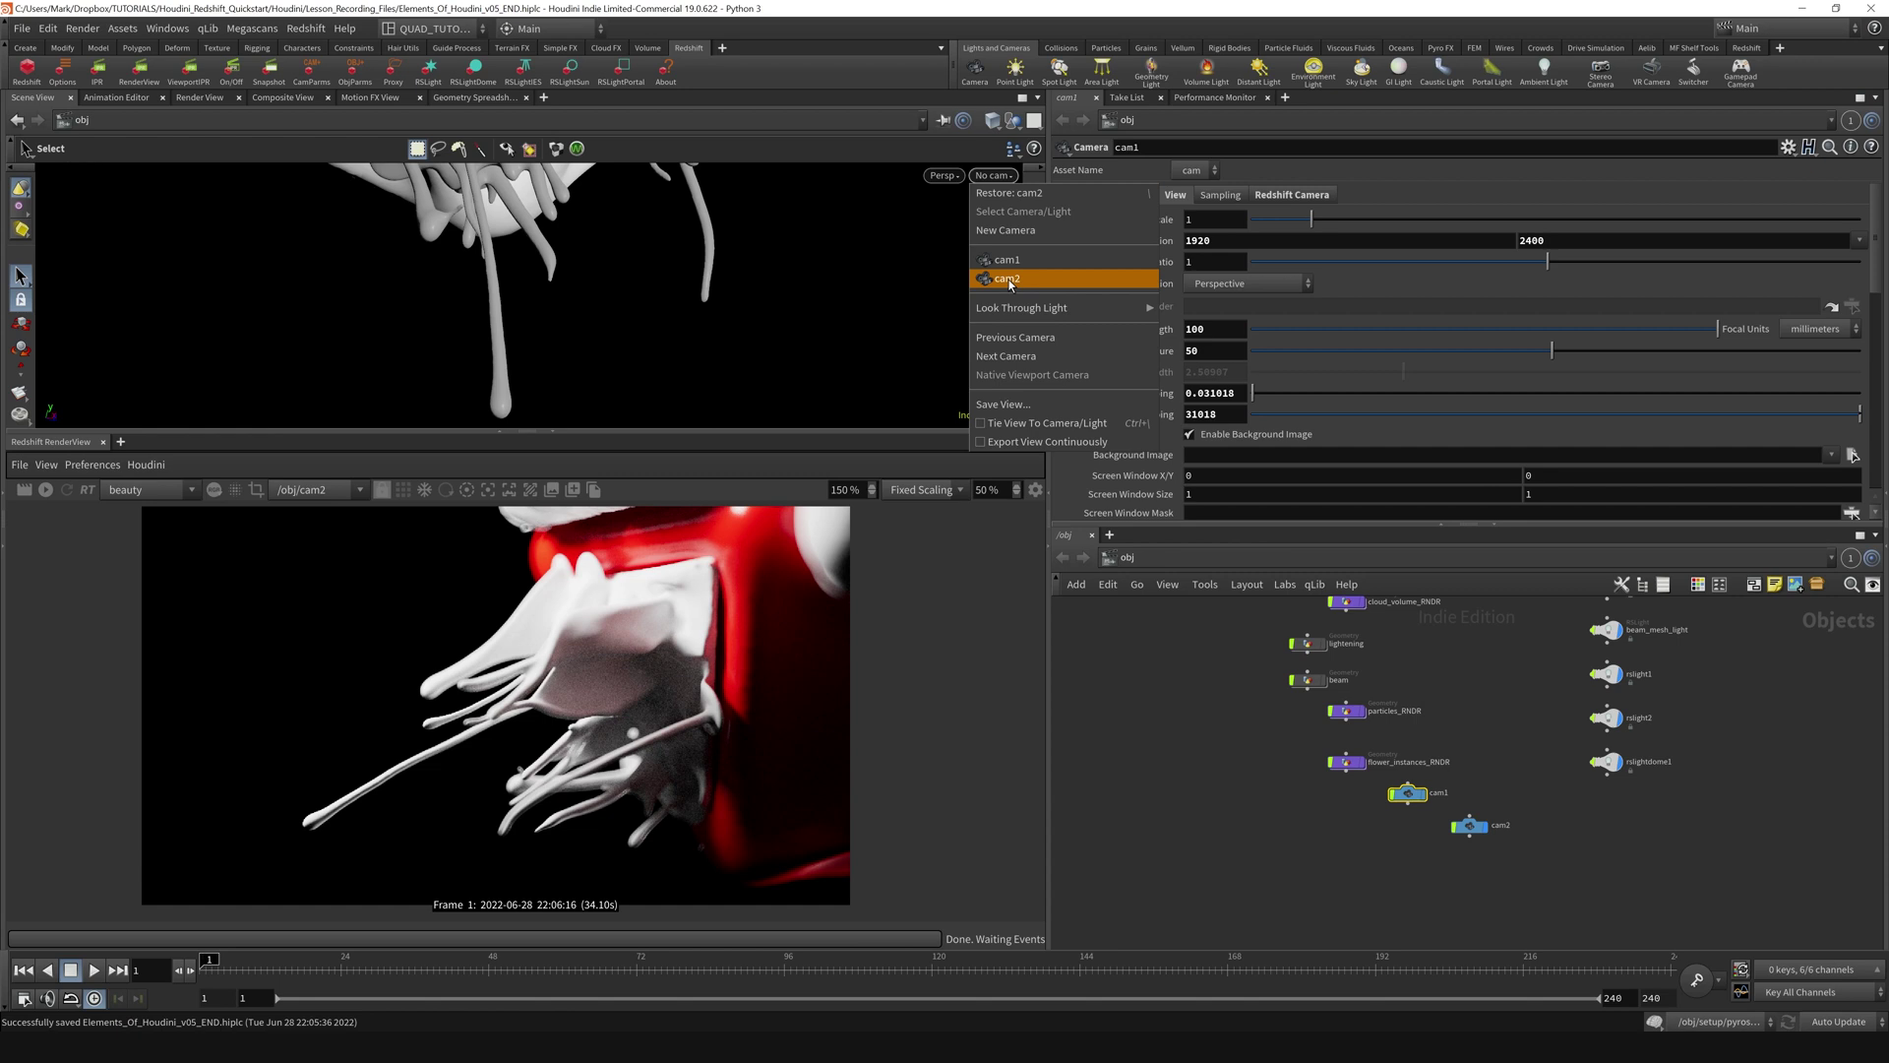
pyautogui.click(1008, 279)
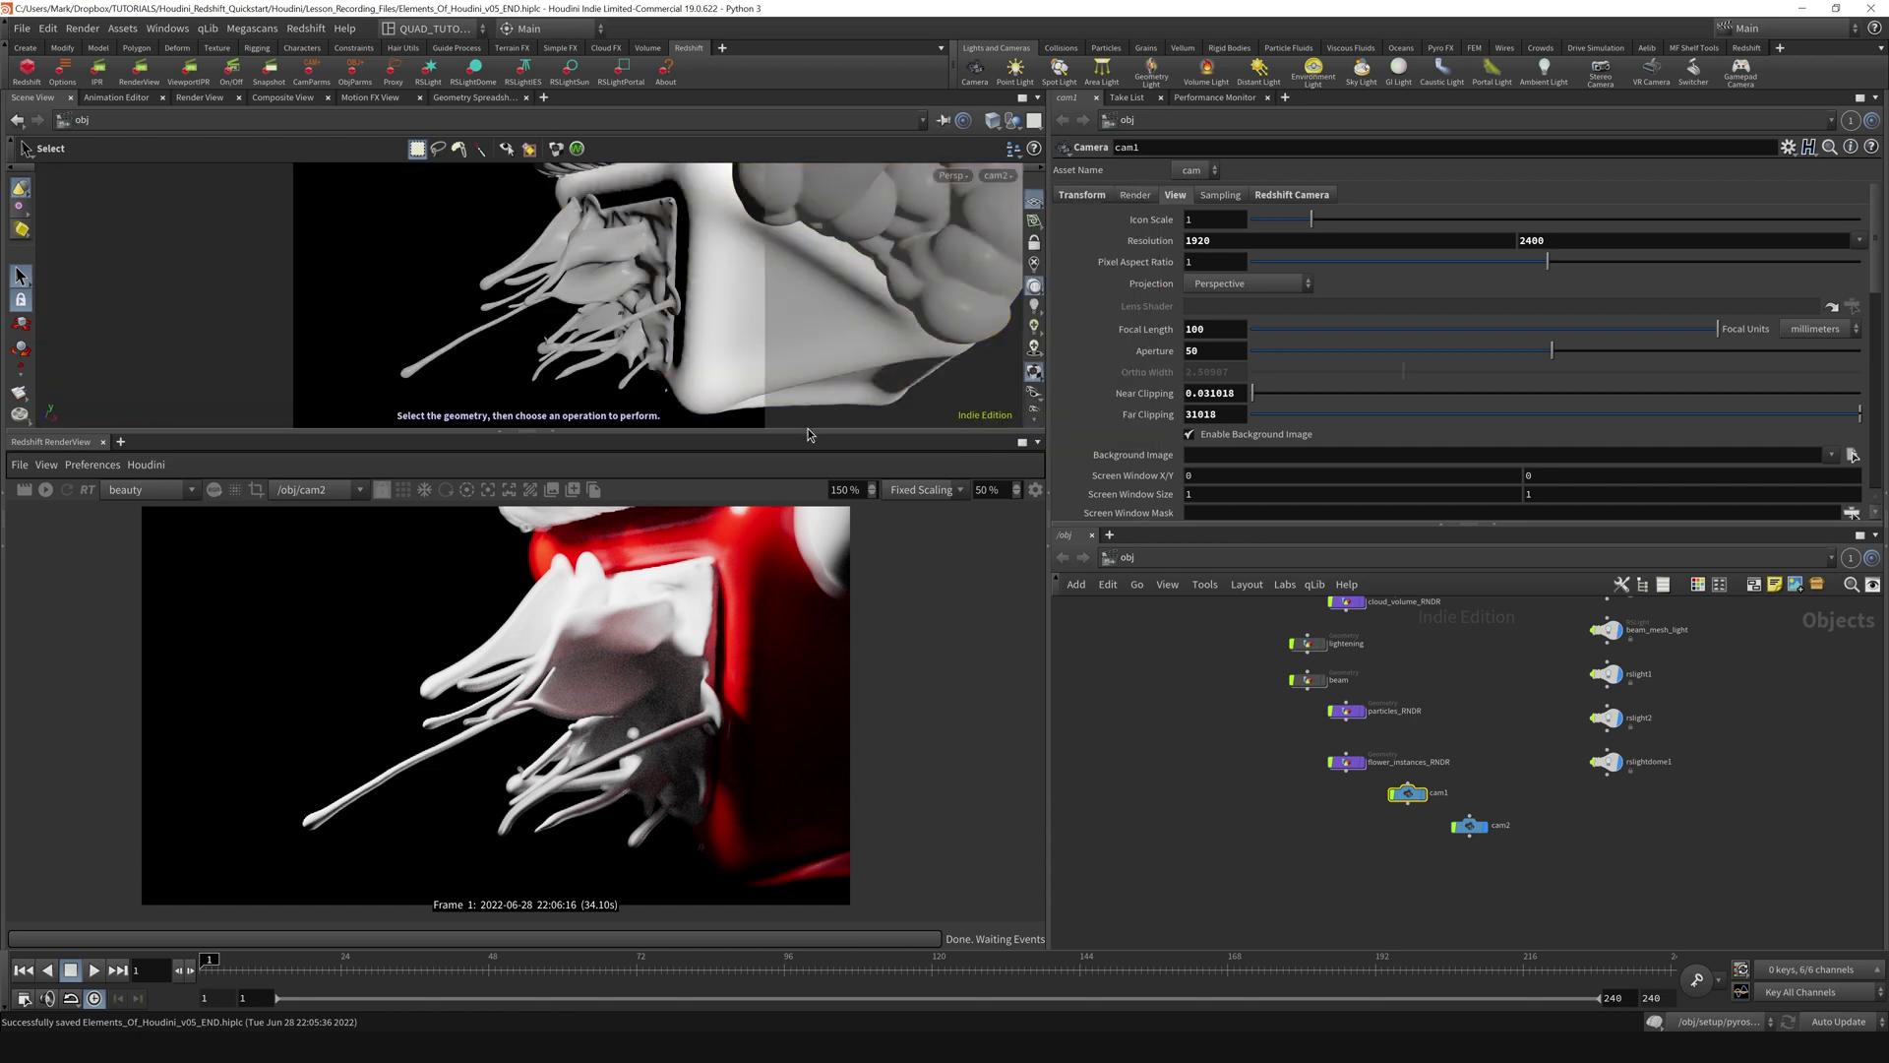
pyautogui.moveTo(808, 434); pyautogui.dragTo(808, 467)
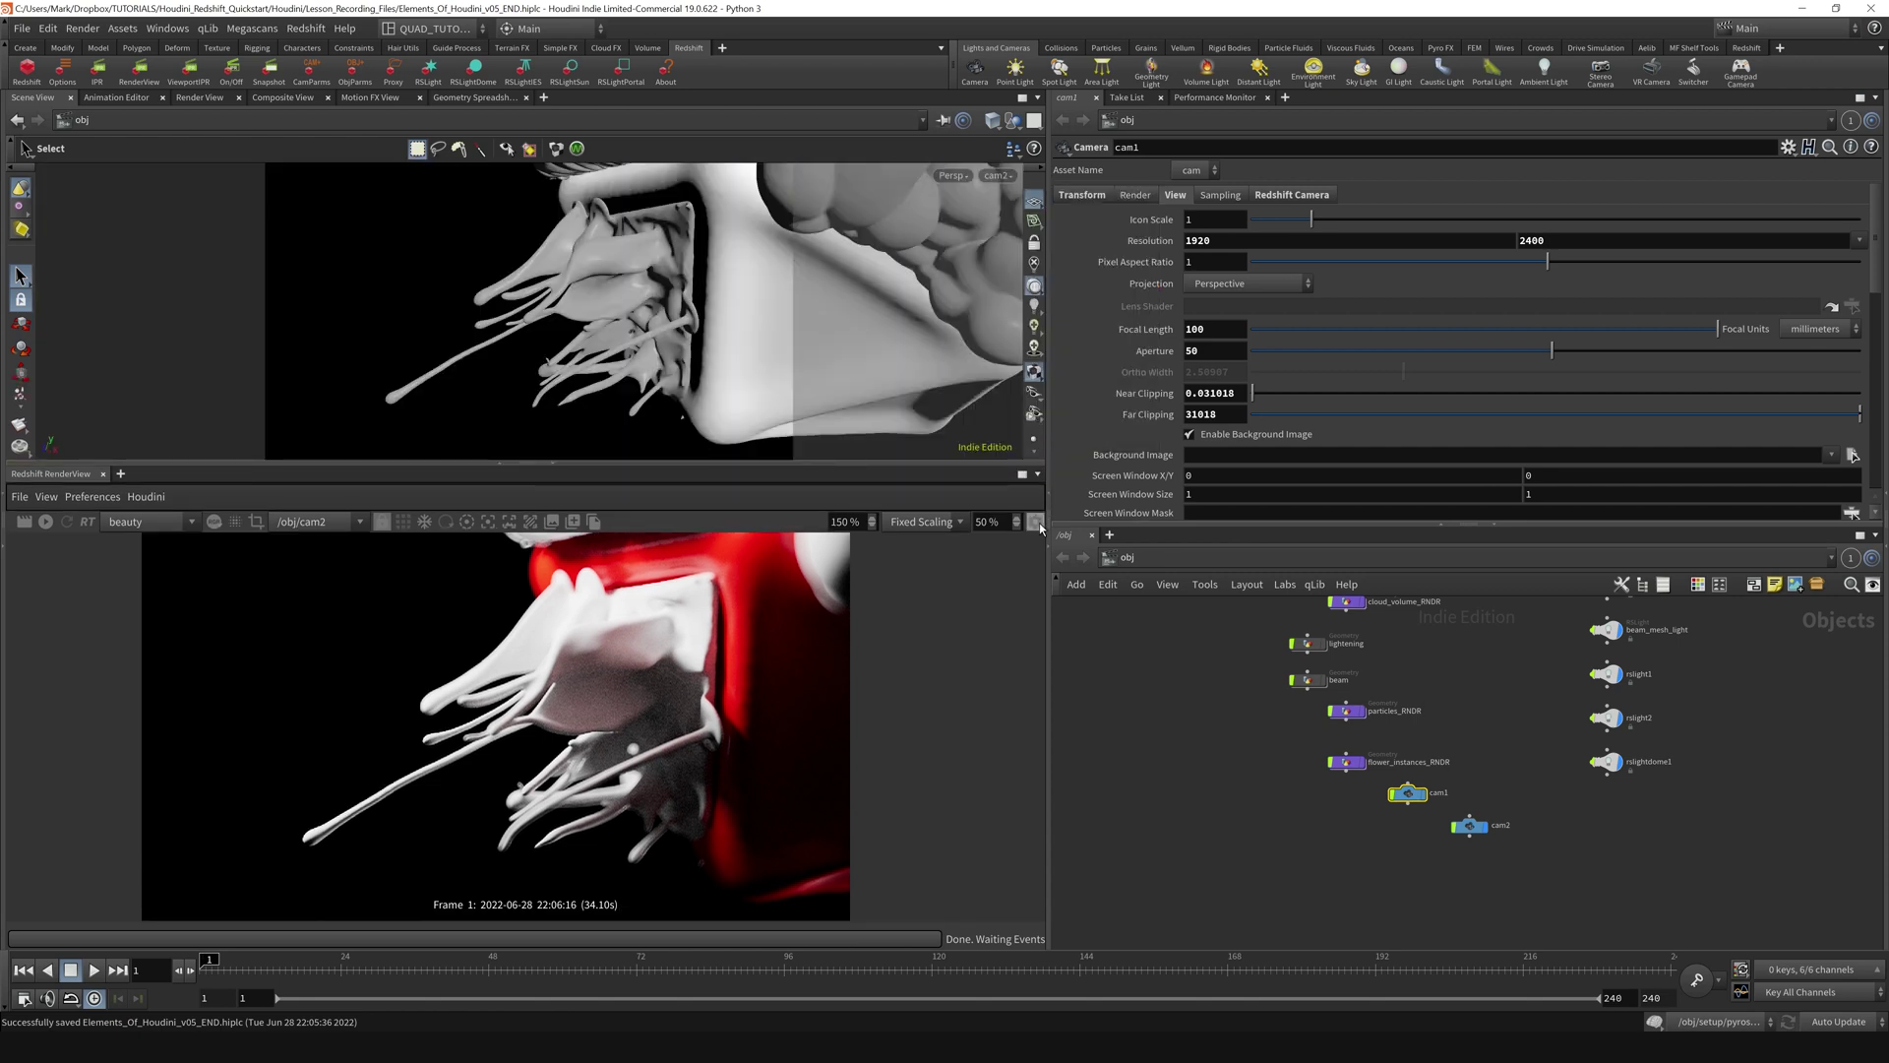
# Show the render view's display settings and review the PostFX sections from General to Bloom.
pyautogui.click(1036, 522)
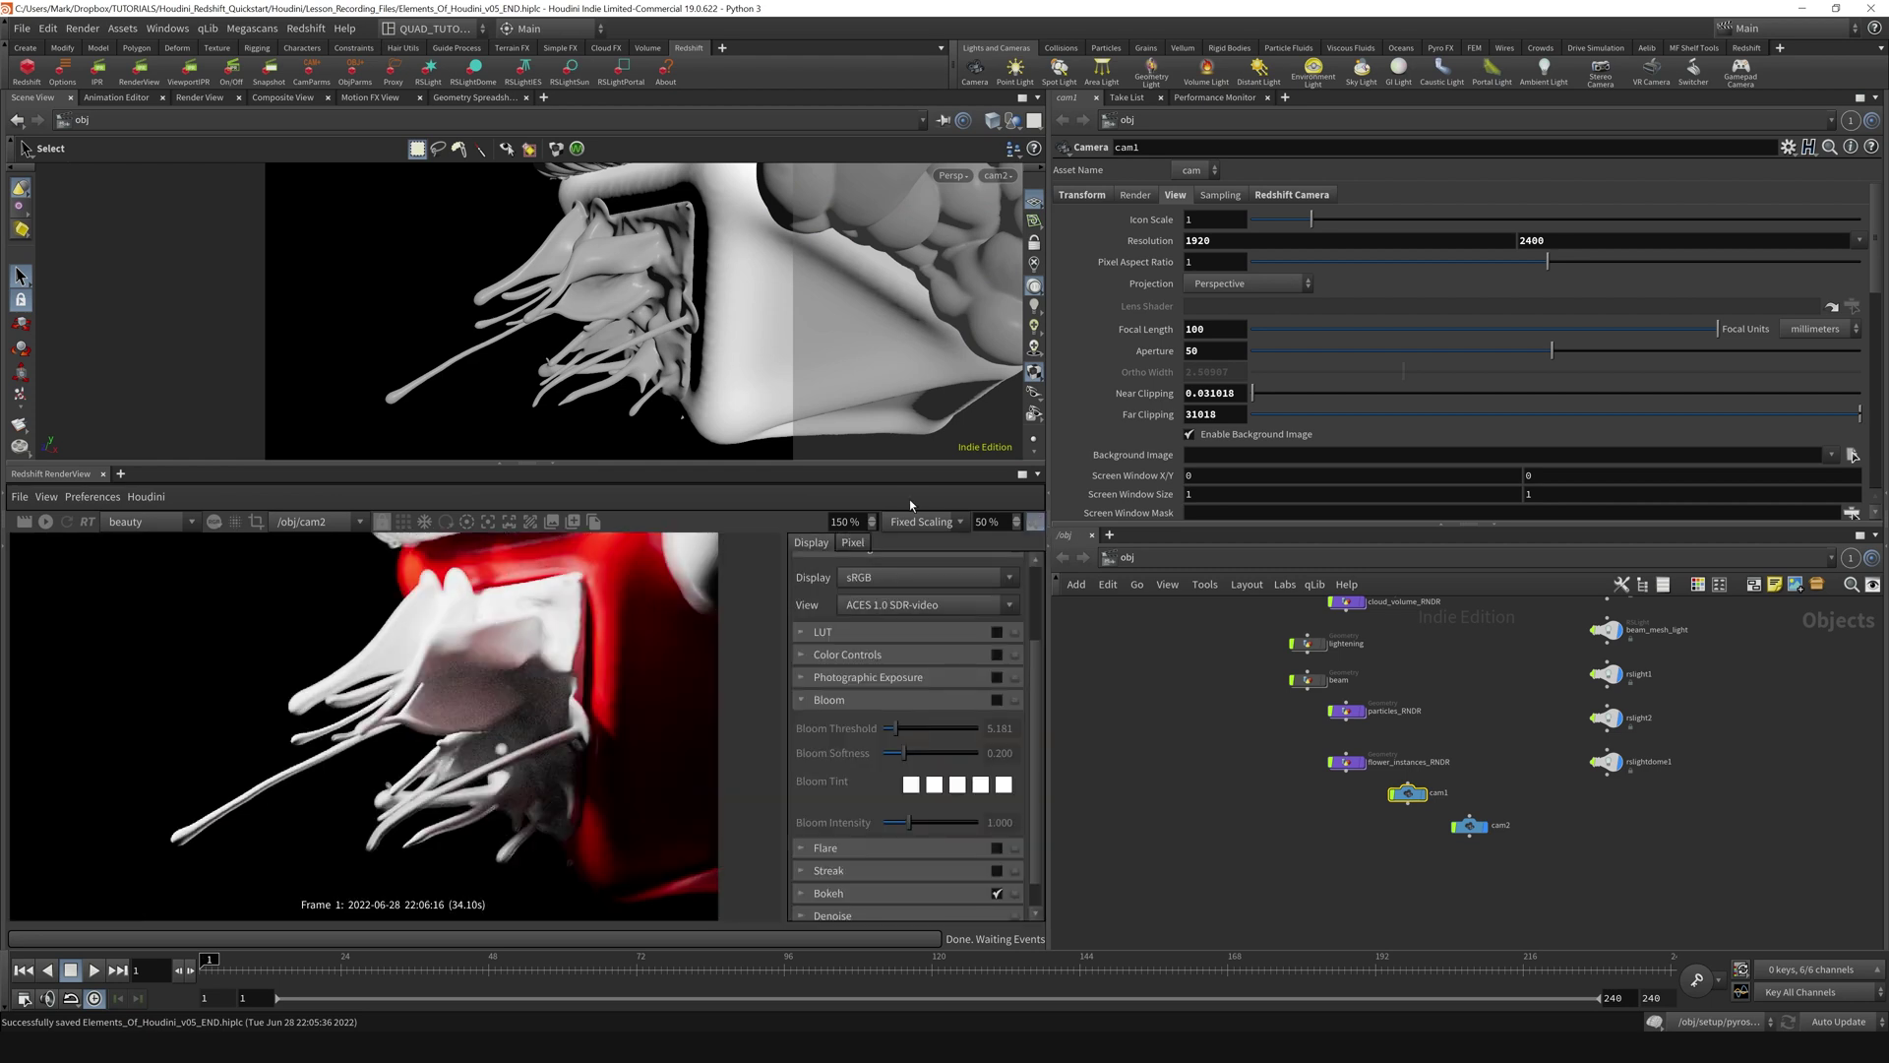
pyautogui.moveTo(1032, 669); pyautogui.dragTo(1035, 594)
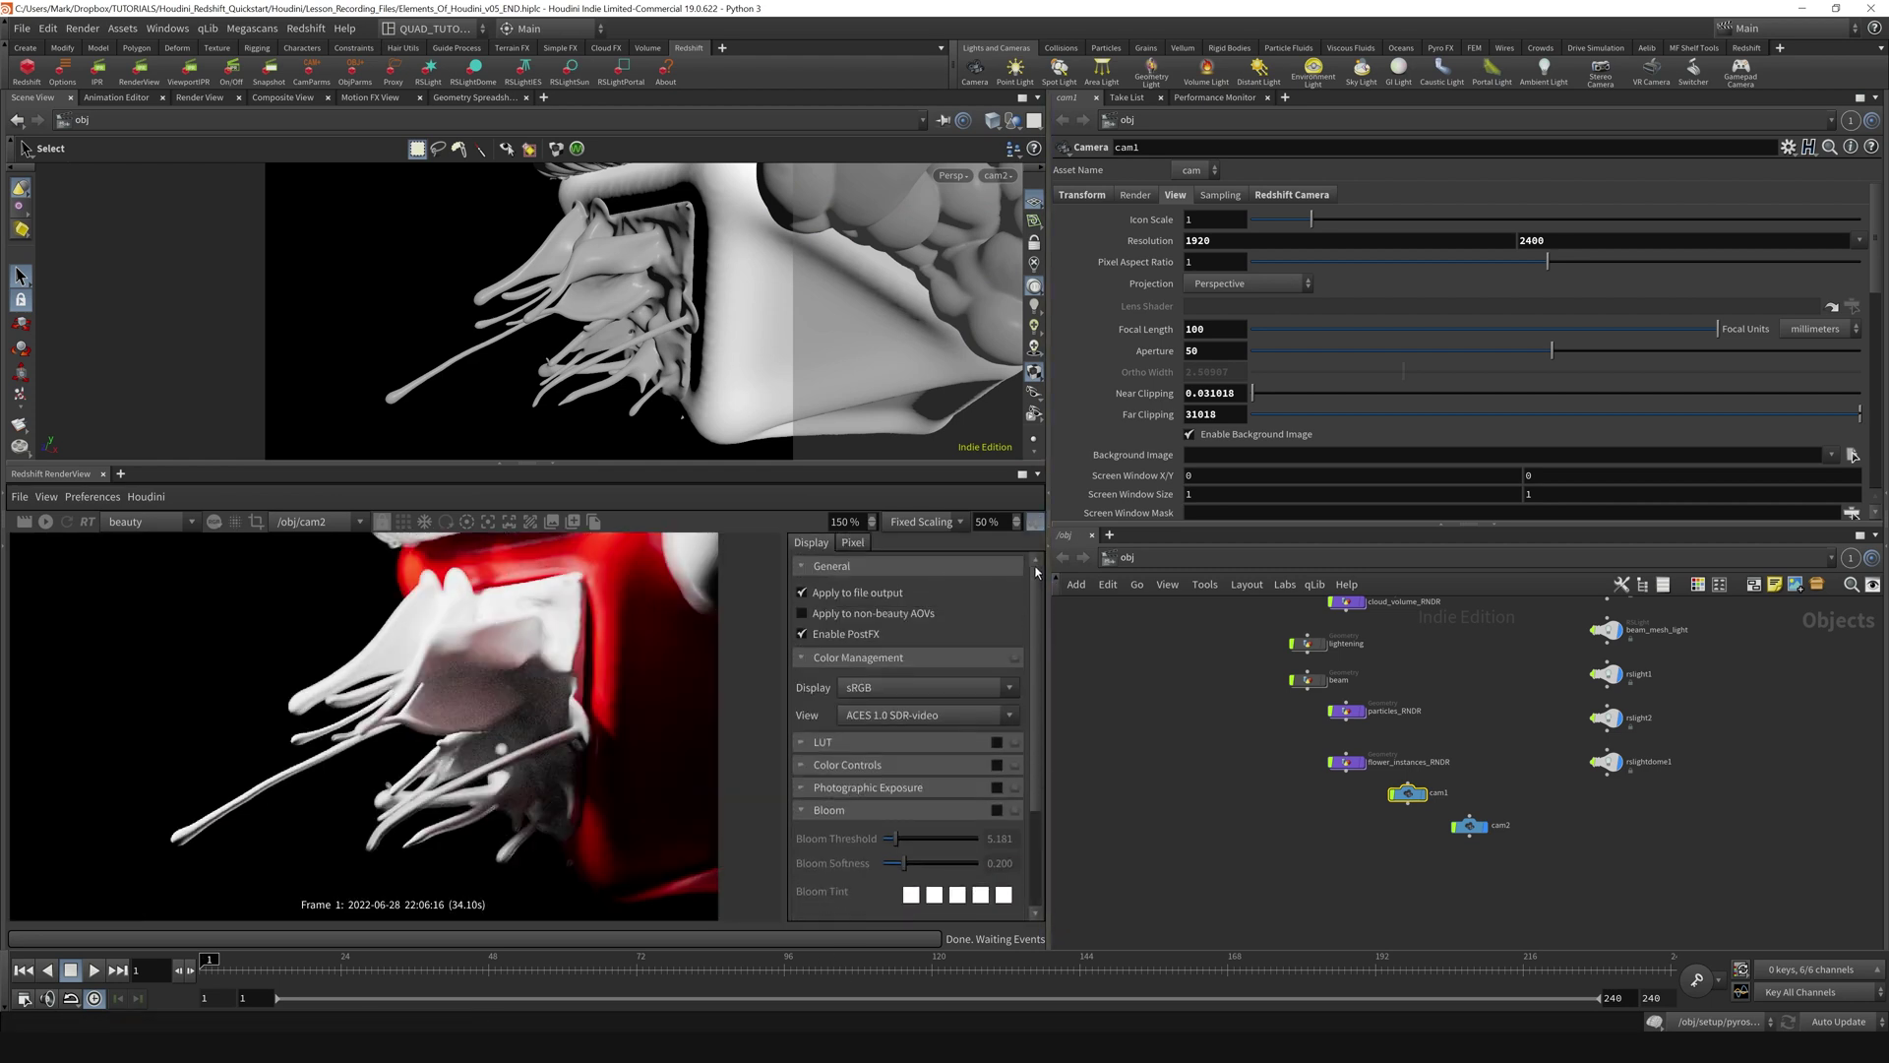
pyautogui.scroll(-1, 1036, 580)
pyautogui.scroll(1, 1036, 595)
pyautogui.moveTo(1035, 689); pyautogui.dragTo(1041, 740)
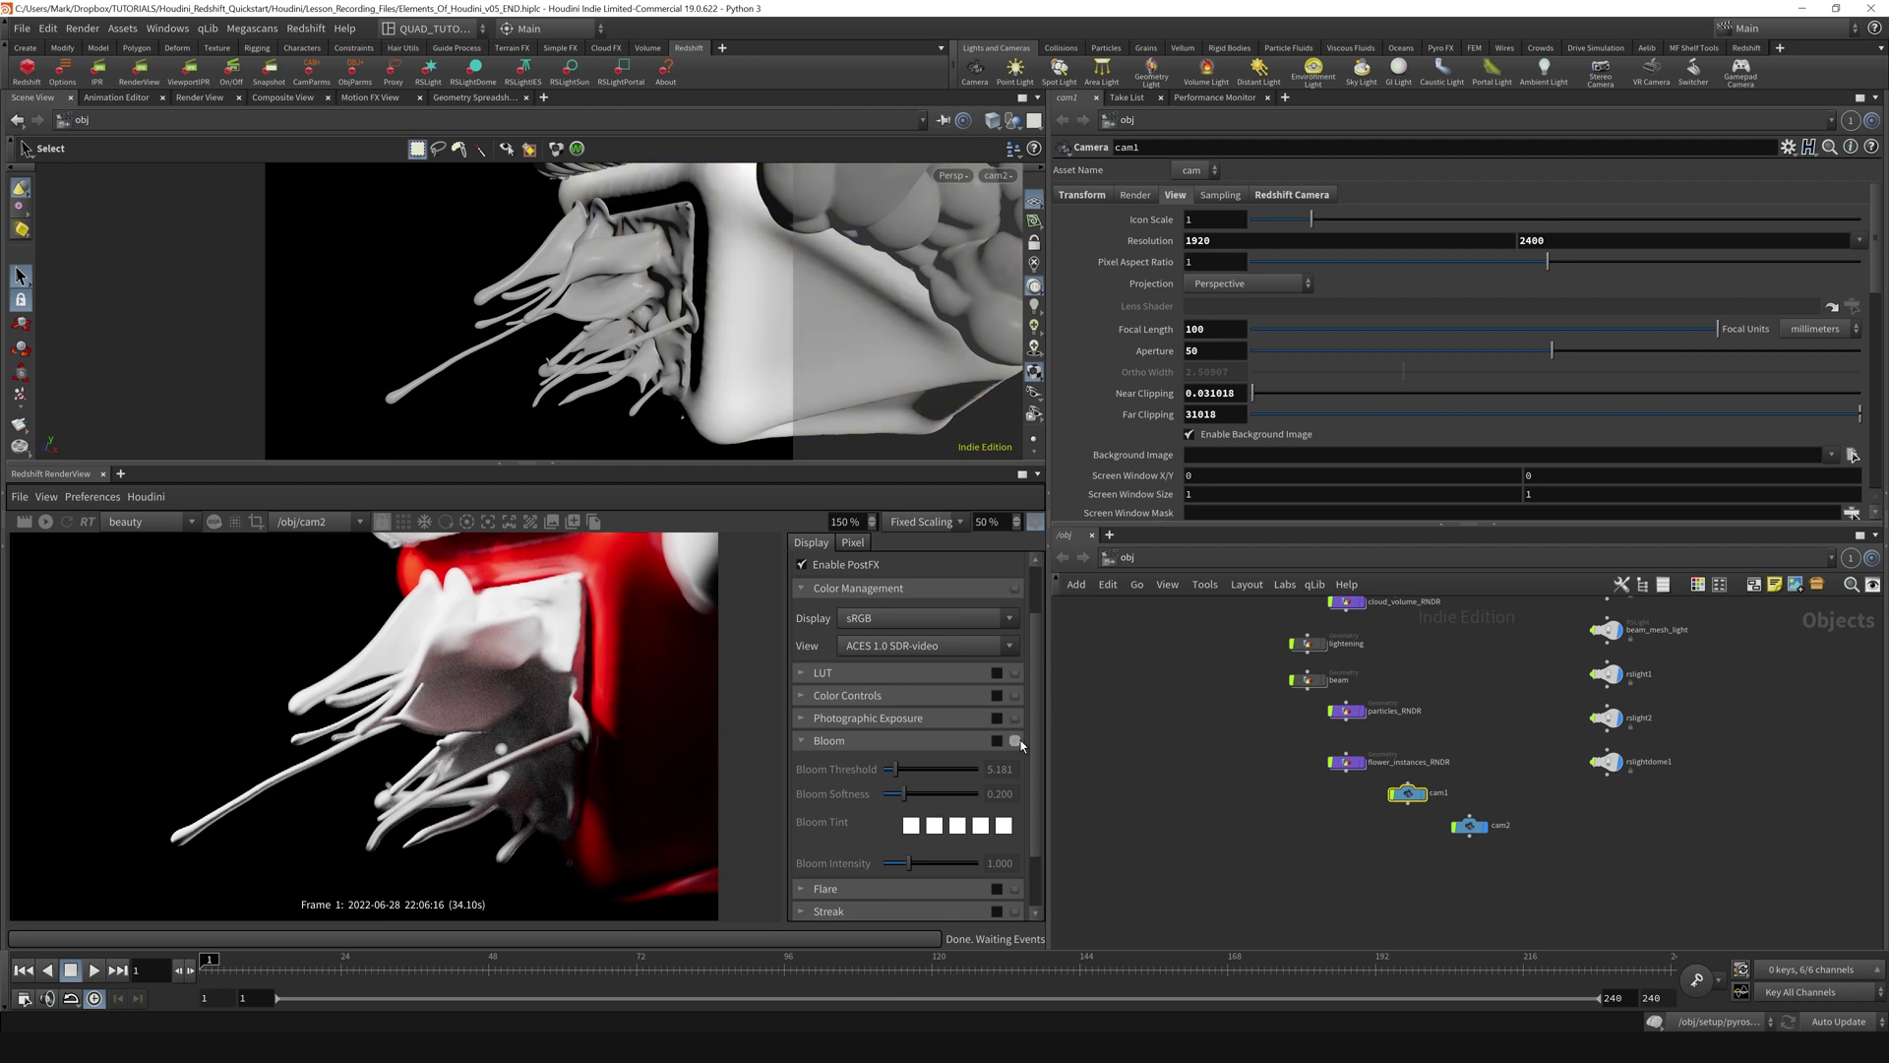
# Select the cam2 node and switch the render view's camera to /obj/cam1.
pyautogui.click(1470, 825)
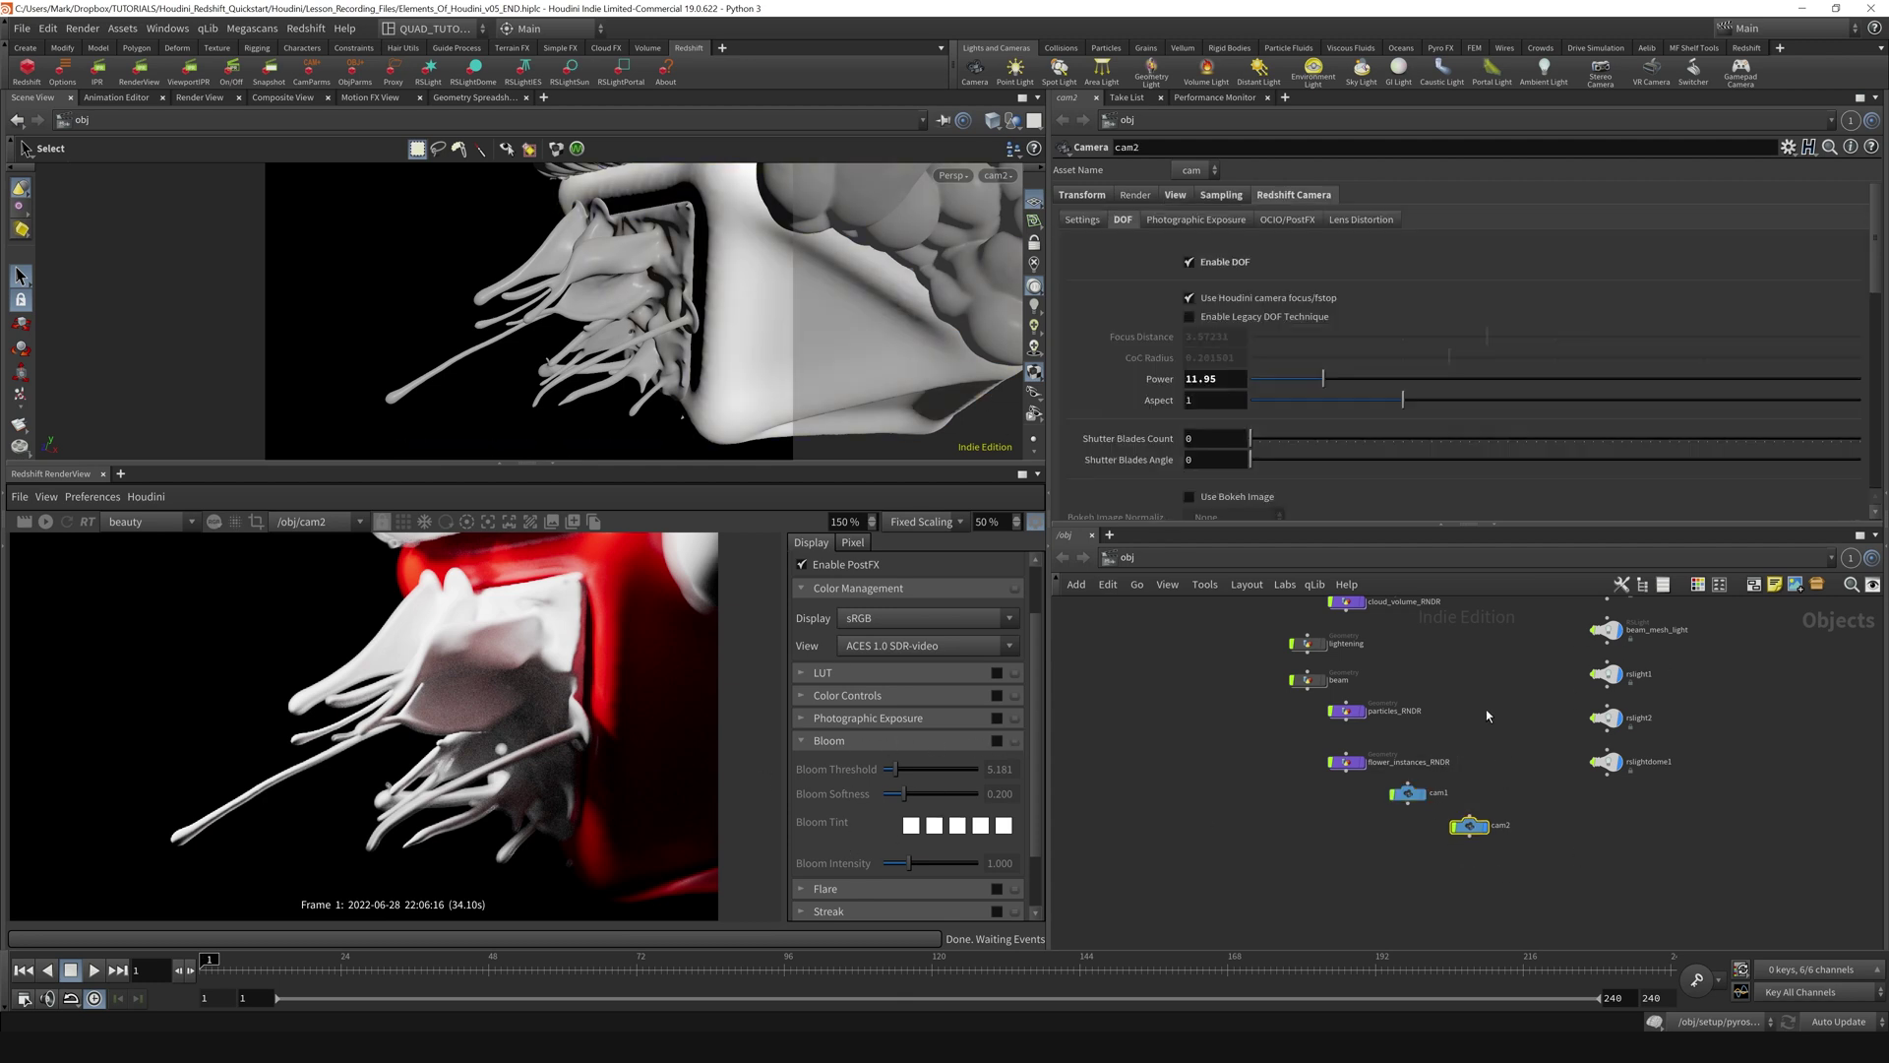
pyautogui.click(360, 522)
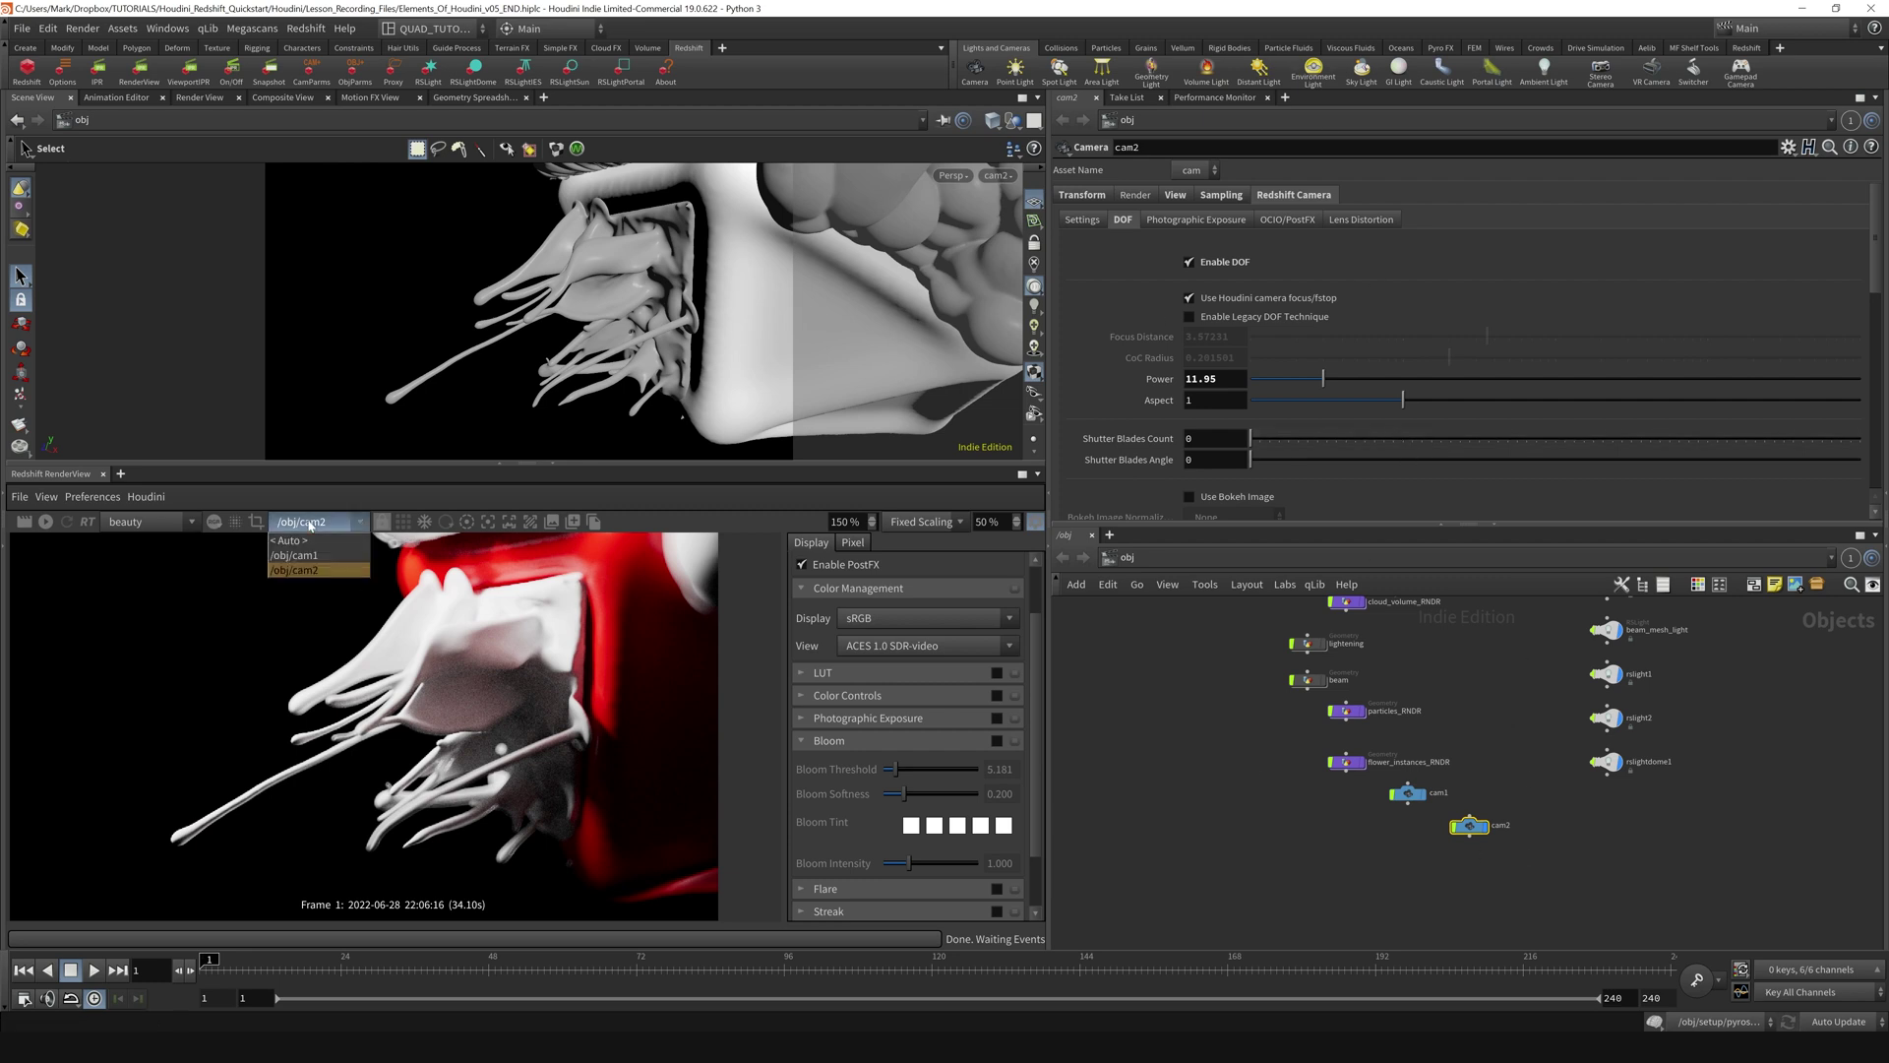
pyautogui.click(317, 545)
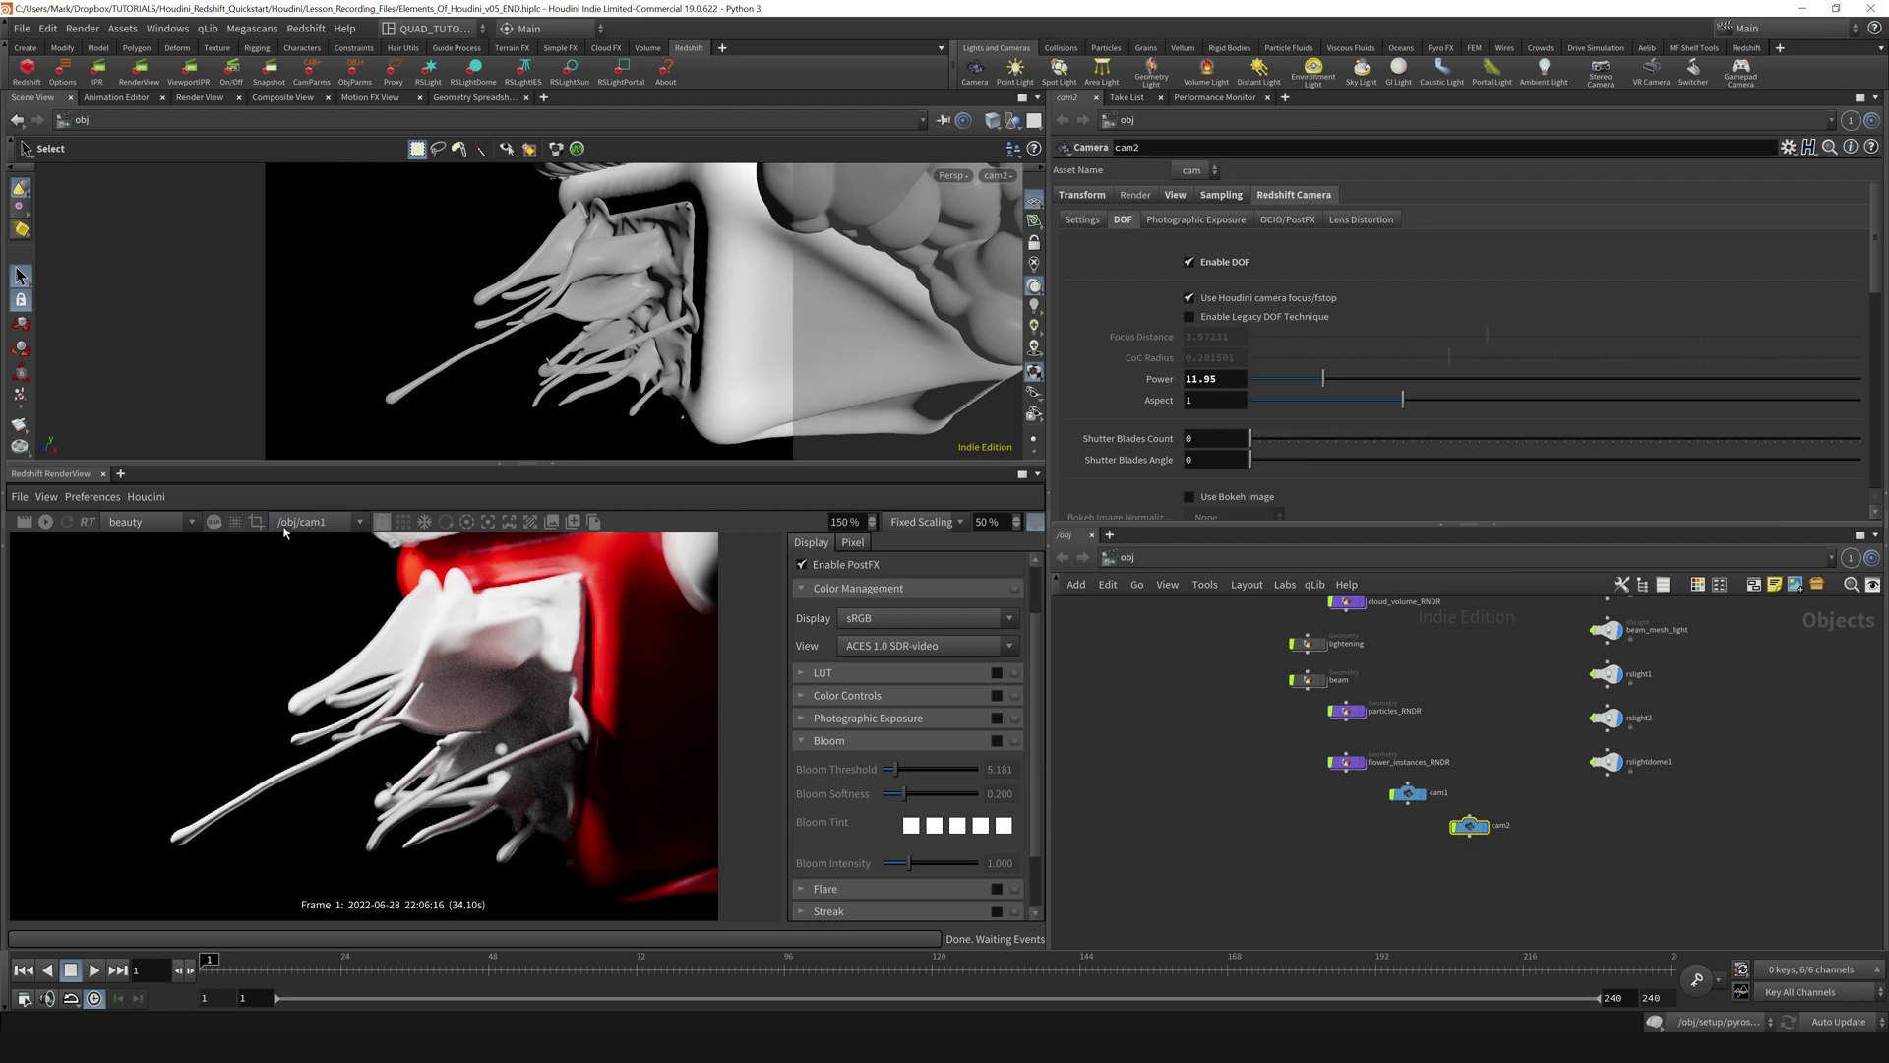
# Select both camera nodes and bring up the Bloom parameters in their Redshift OCIO/PostFX settings.
pyautogui.moveTo(1395, 832); pyautogui.dragTo(1464, 737)
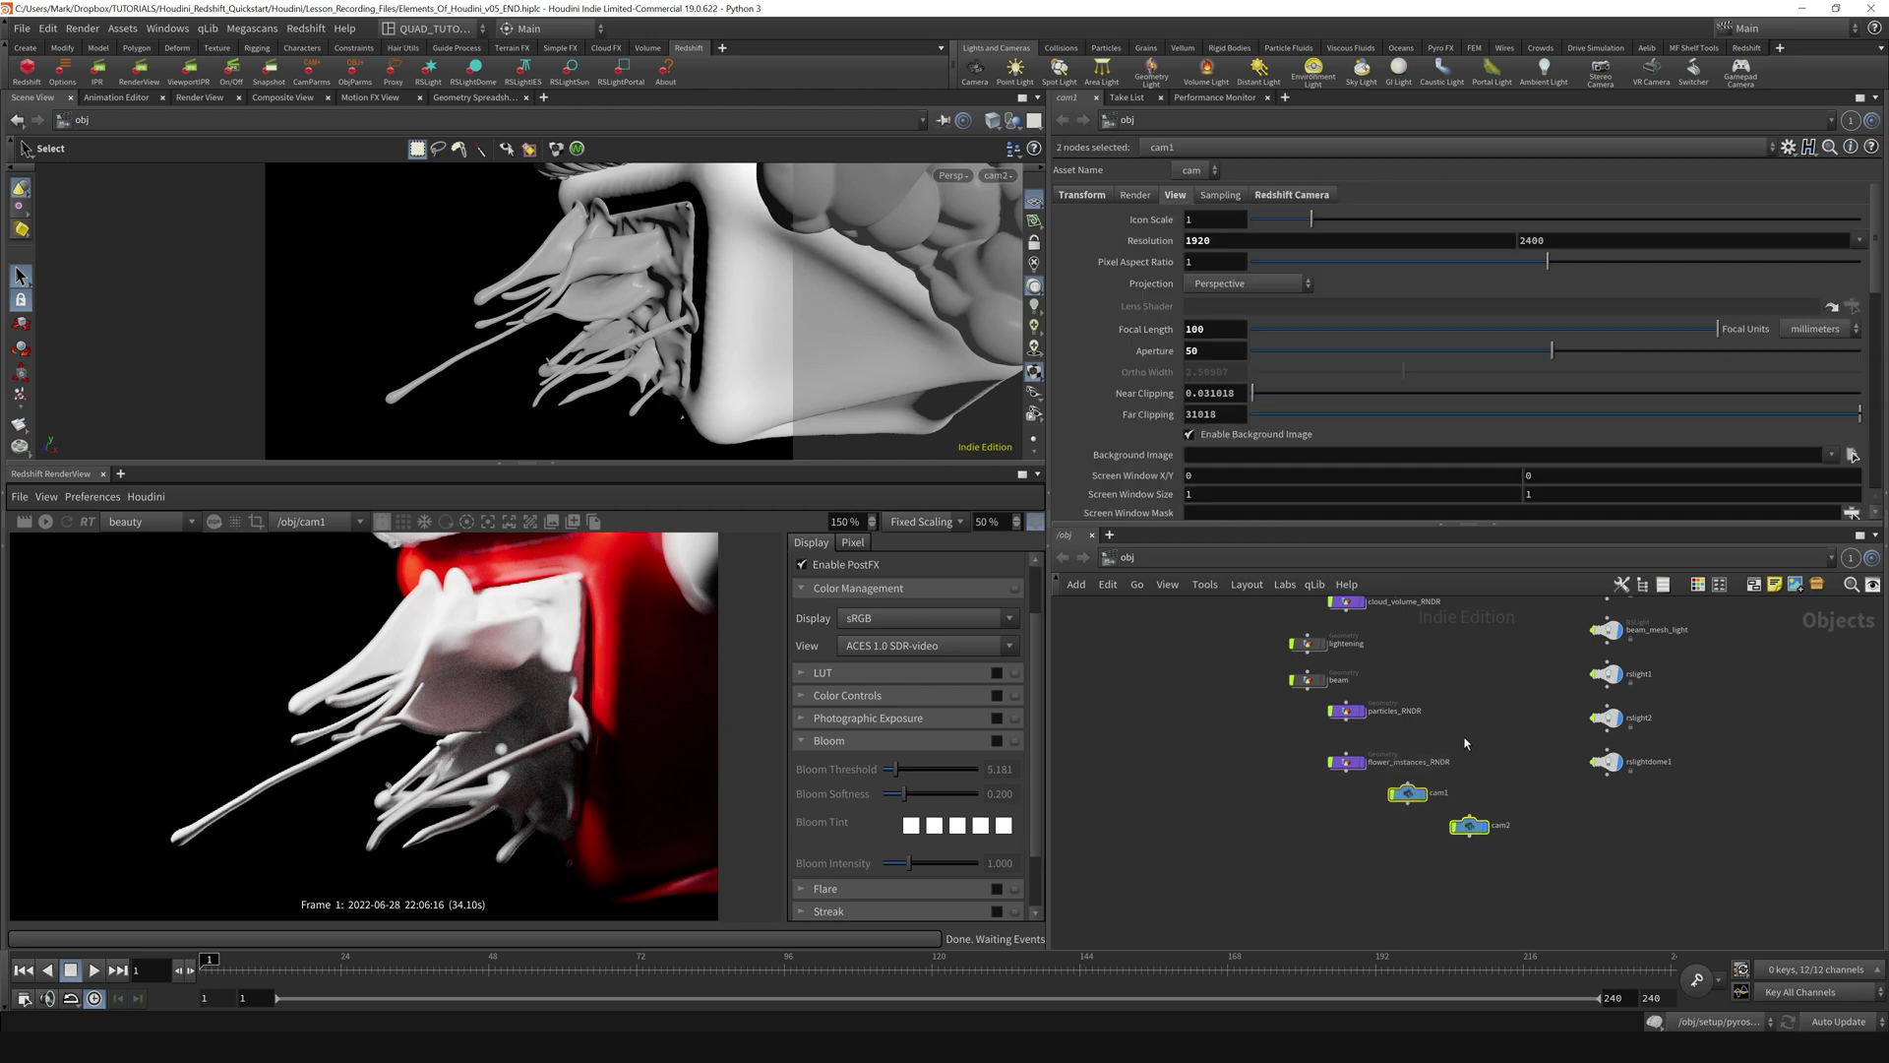
pyautogui.click(1291, 195)
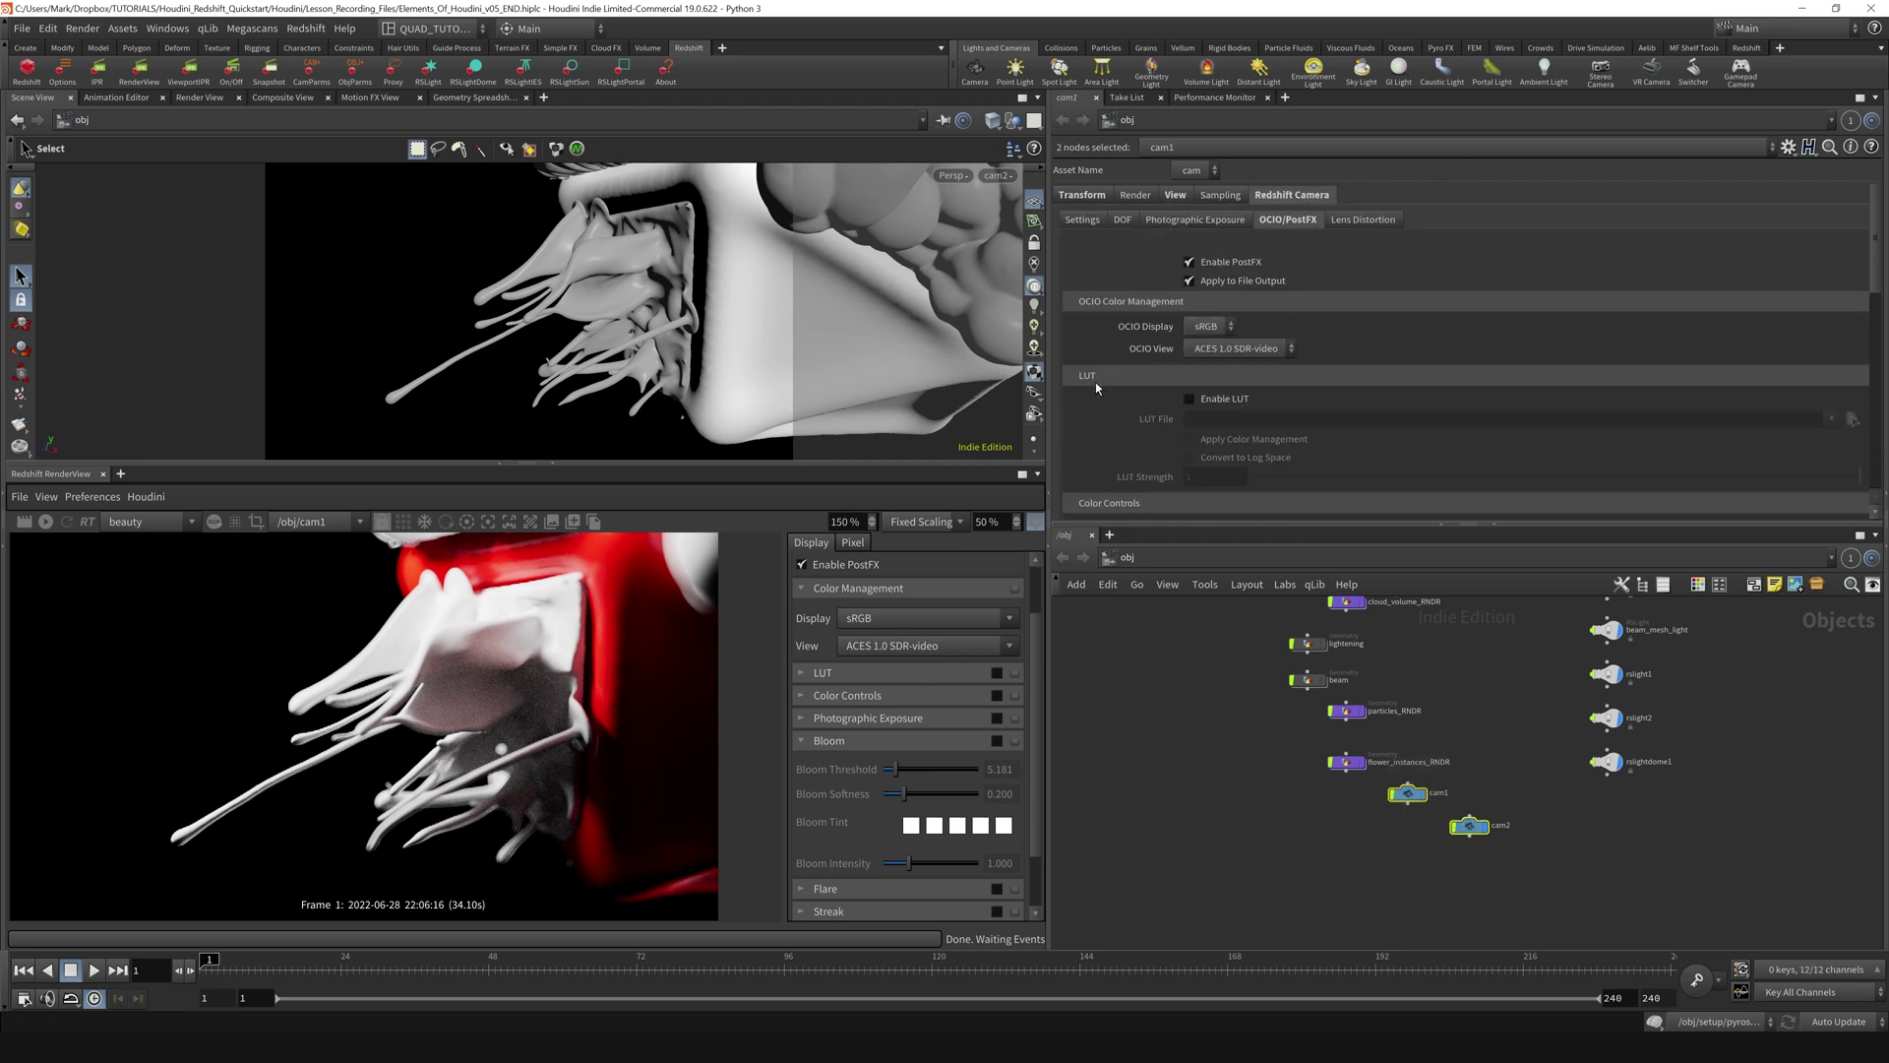
pyautogui.scroll(-5, 1095, 381)
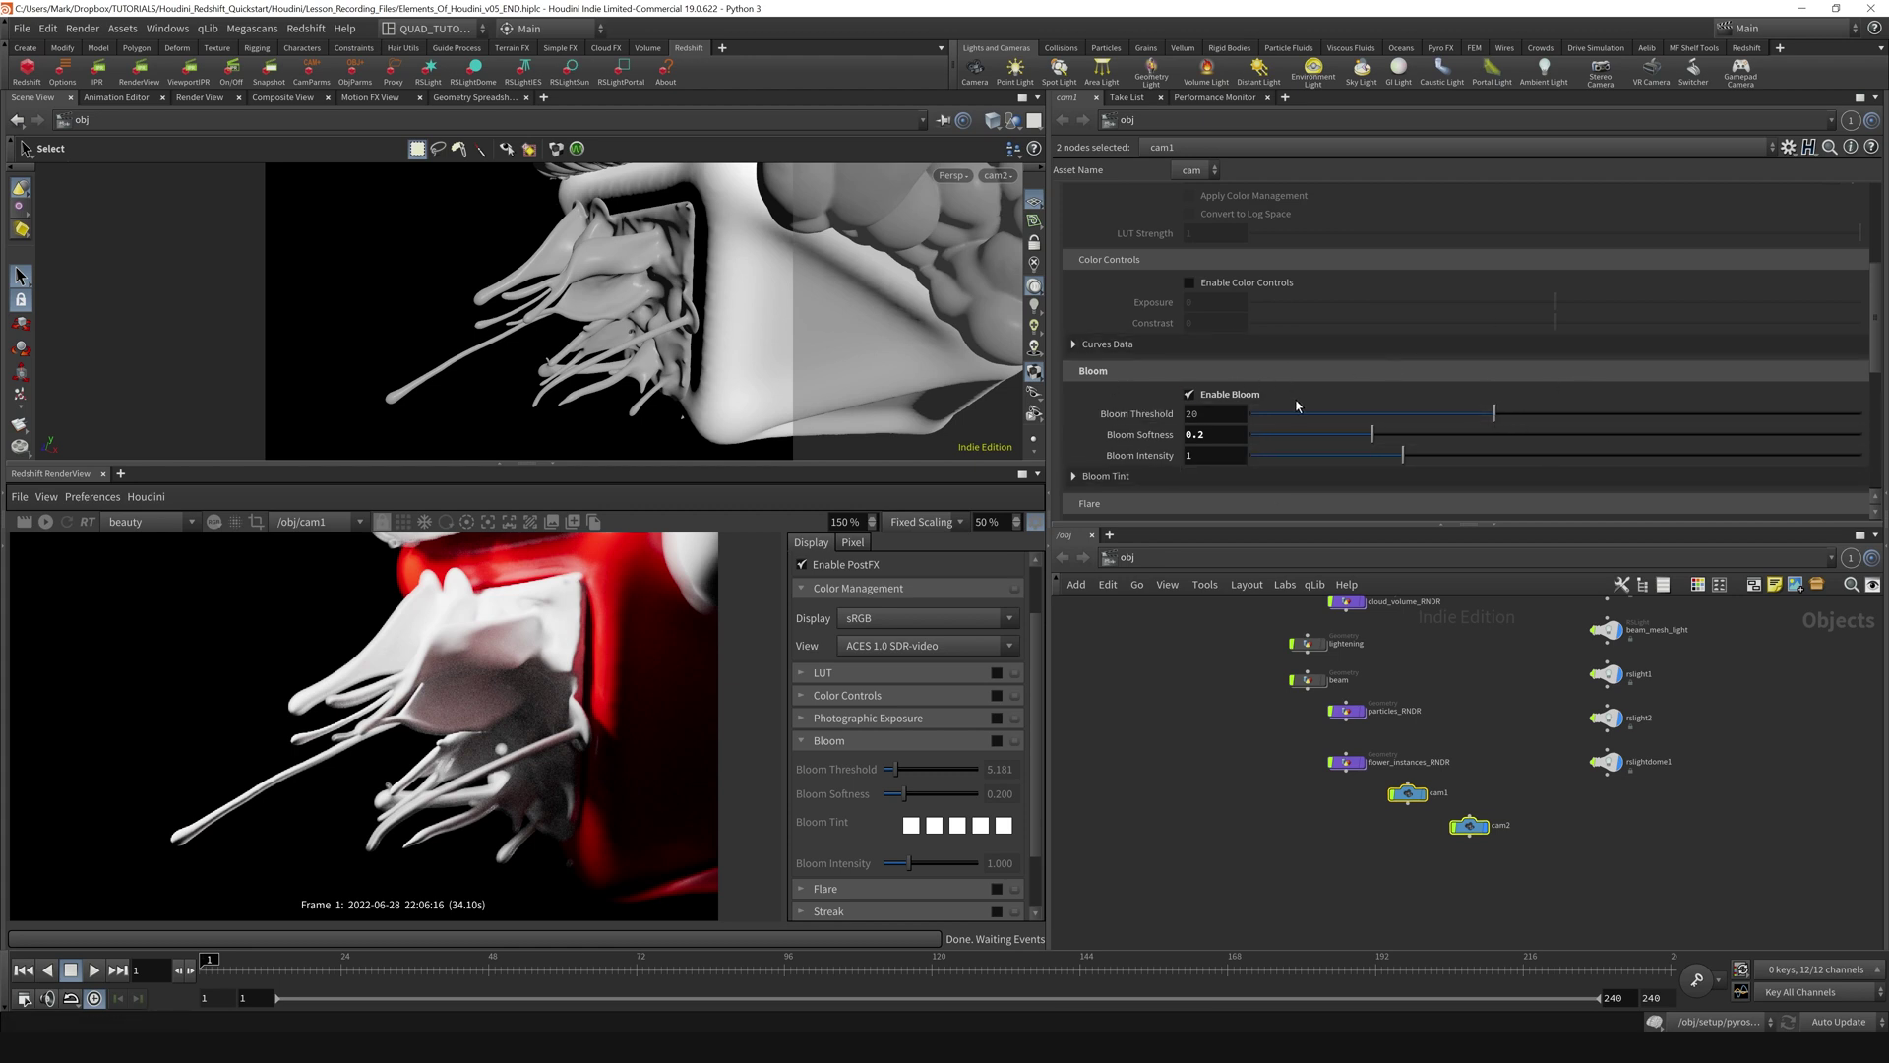
# Start the interactive render through cam1 and inspect the bloom around the glowing beam up close.
pyautogui.click(45, 522)
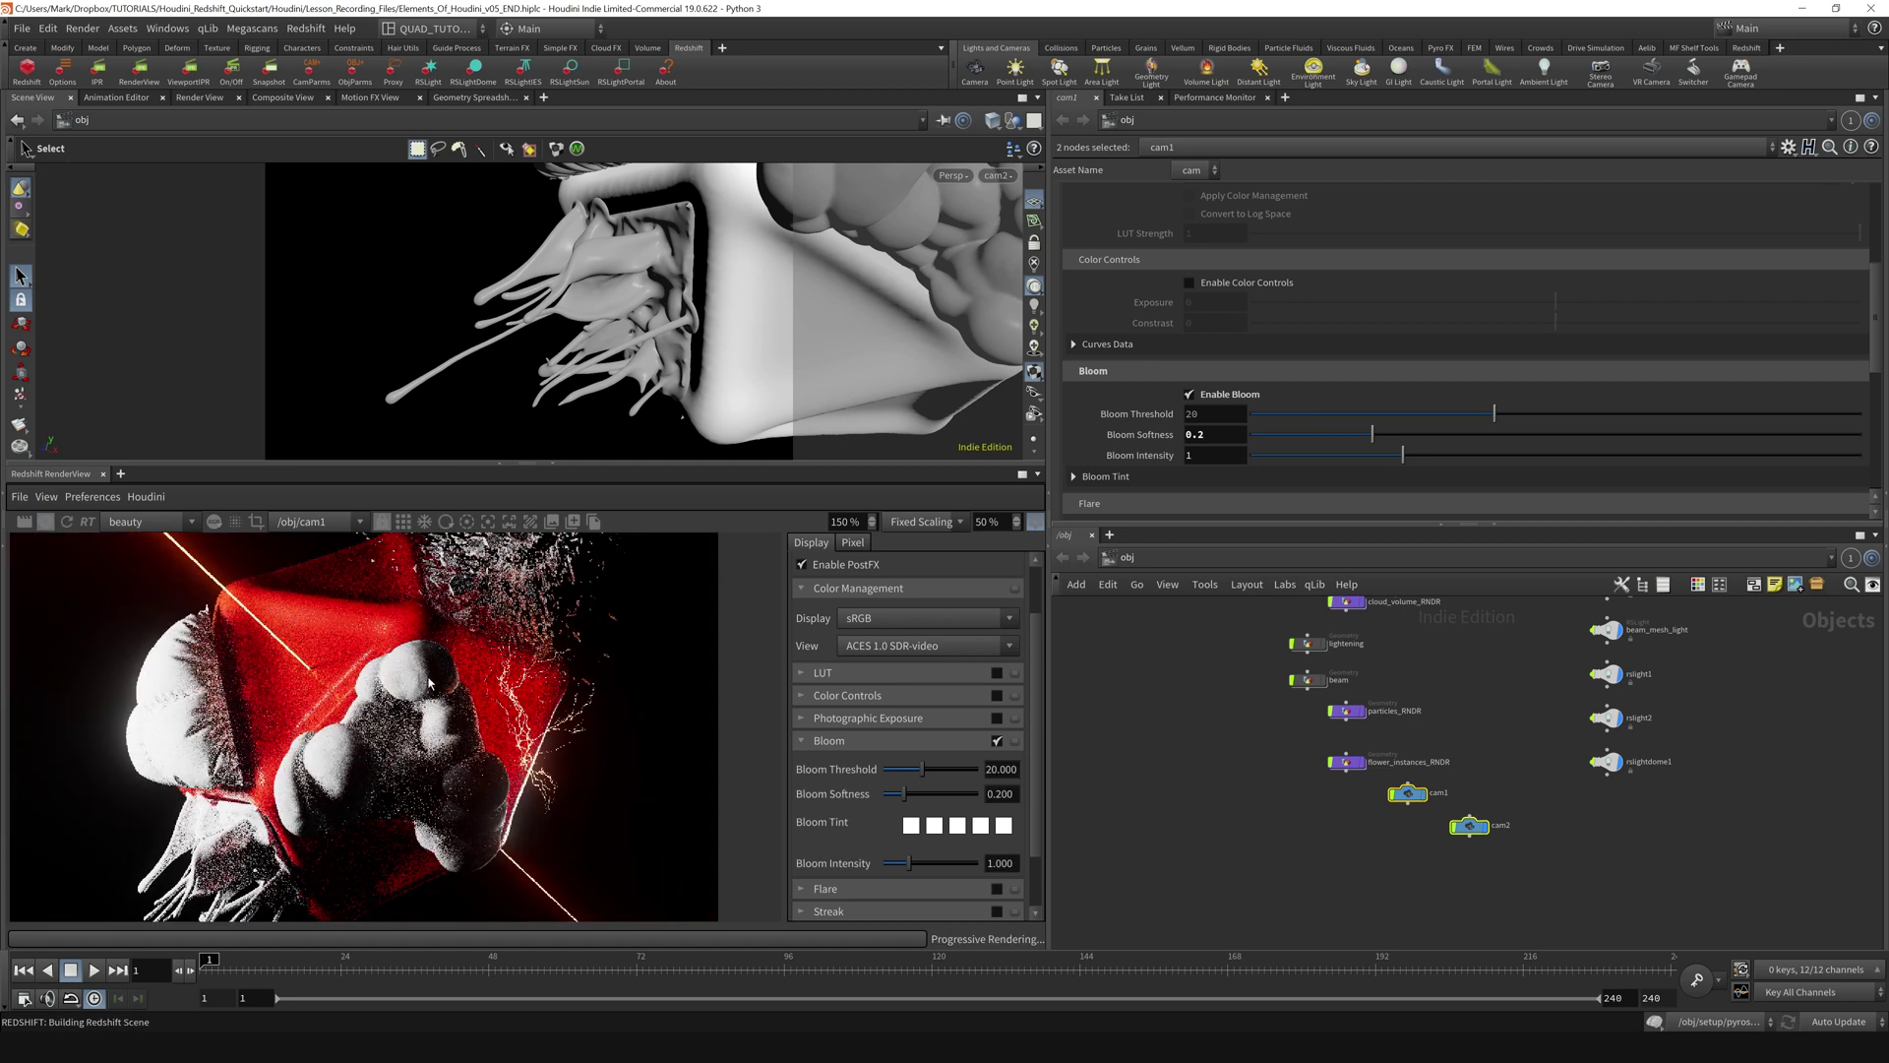
pyautogui.scroll(-3, 430, 551)
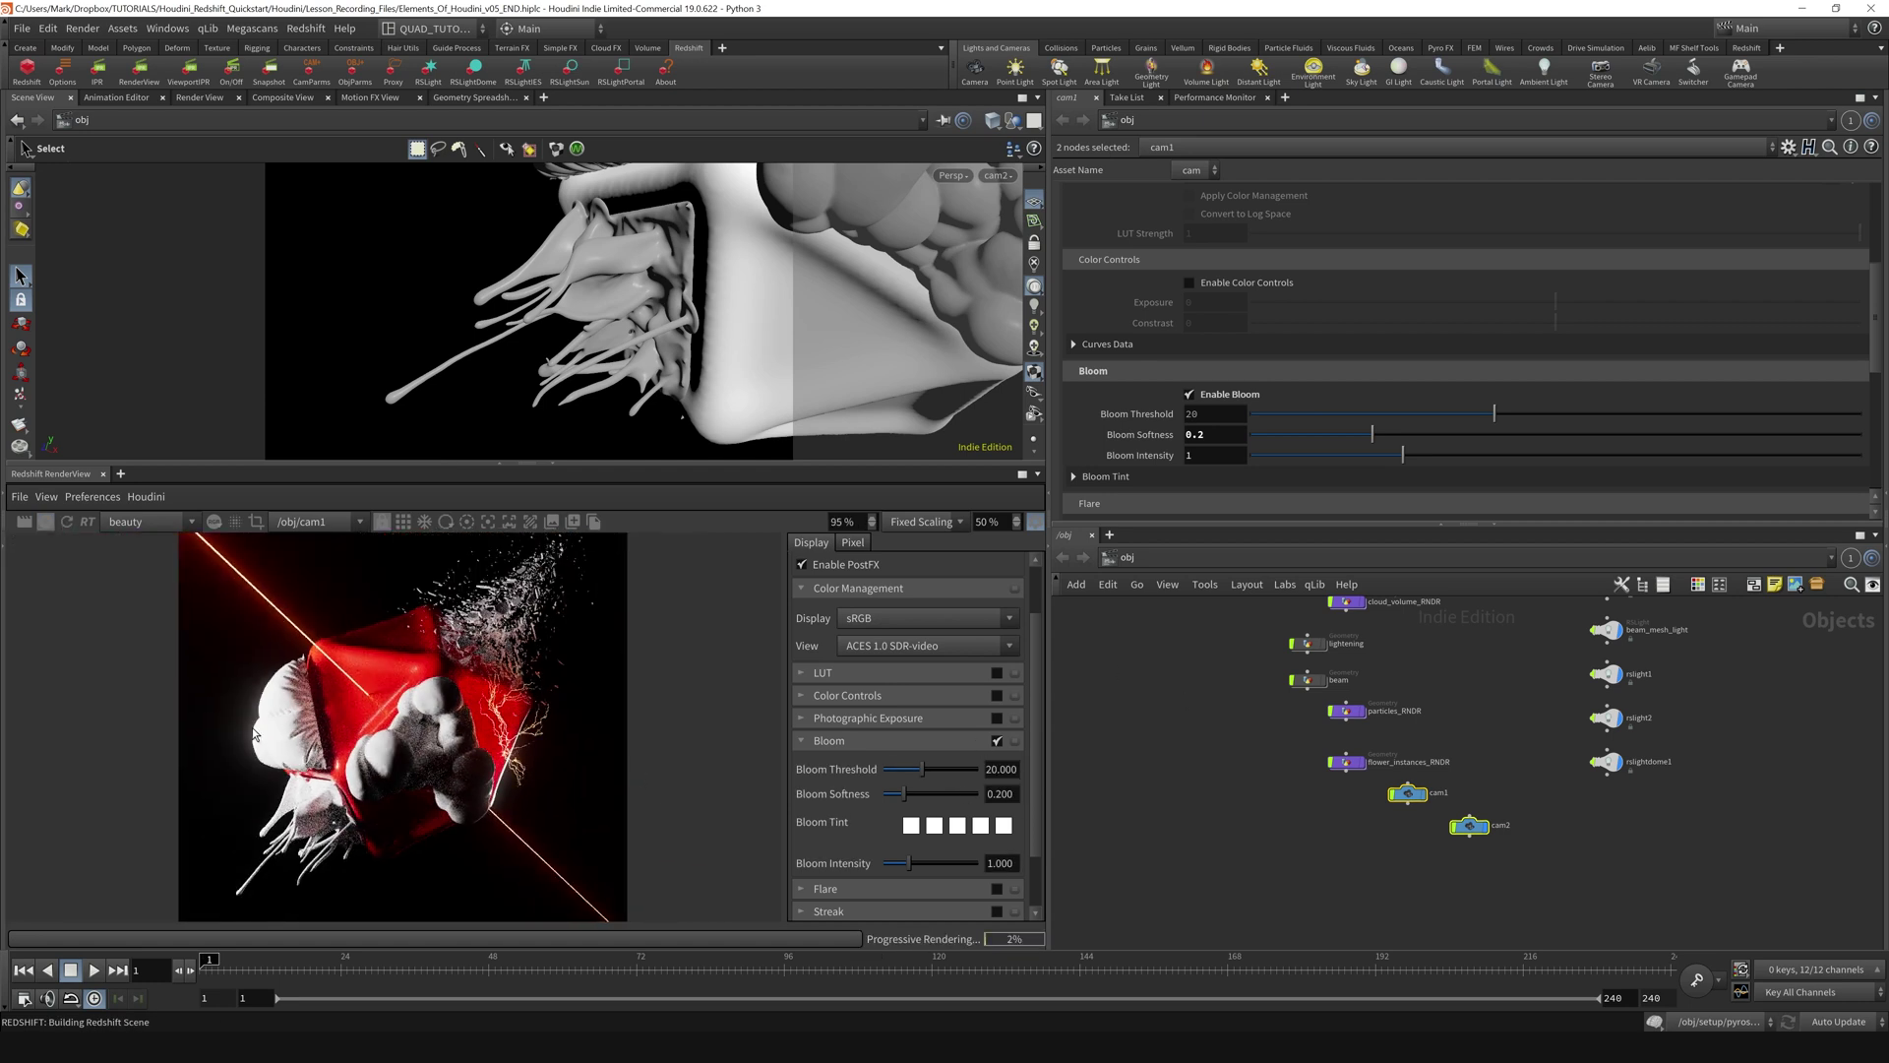
pyautogui.scroll(6, 272, 600)
pyautogui.scroll(1, 272, 600)
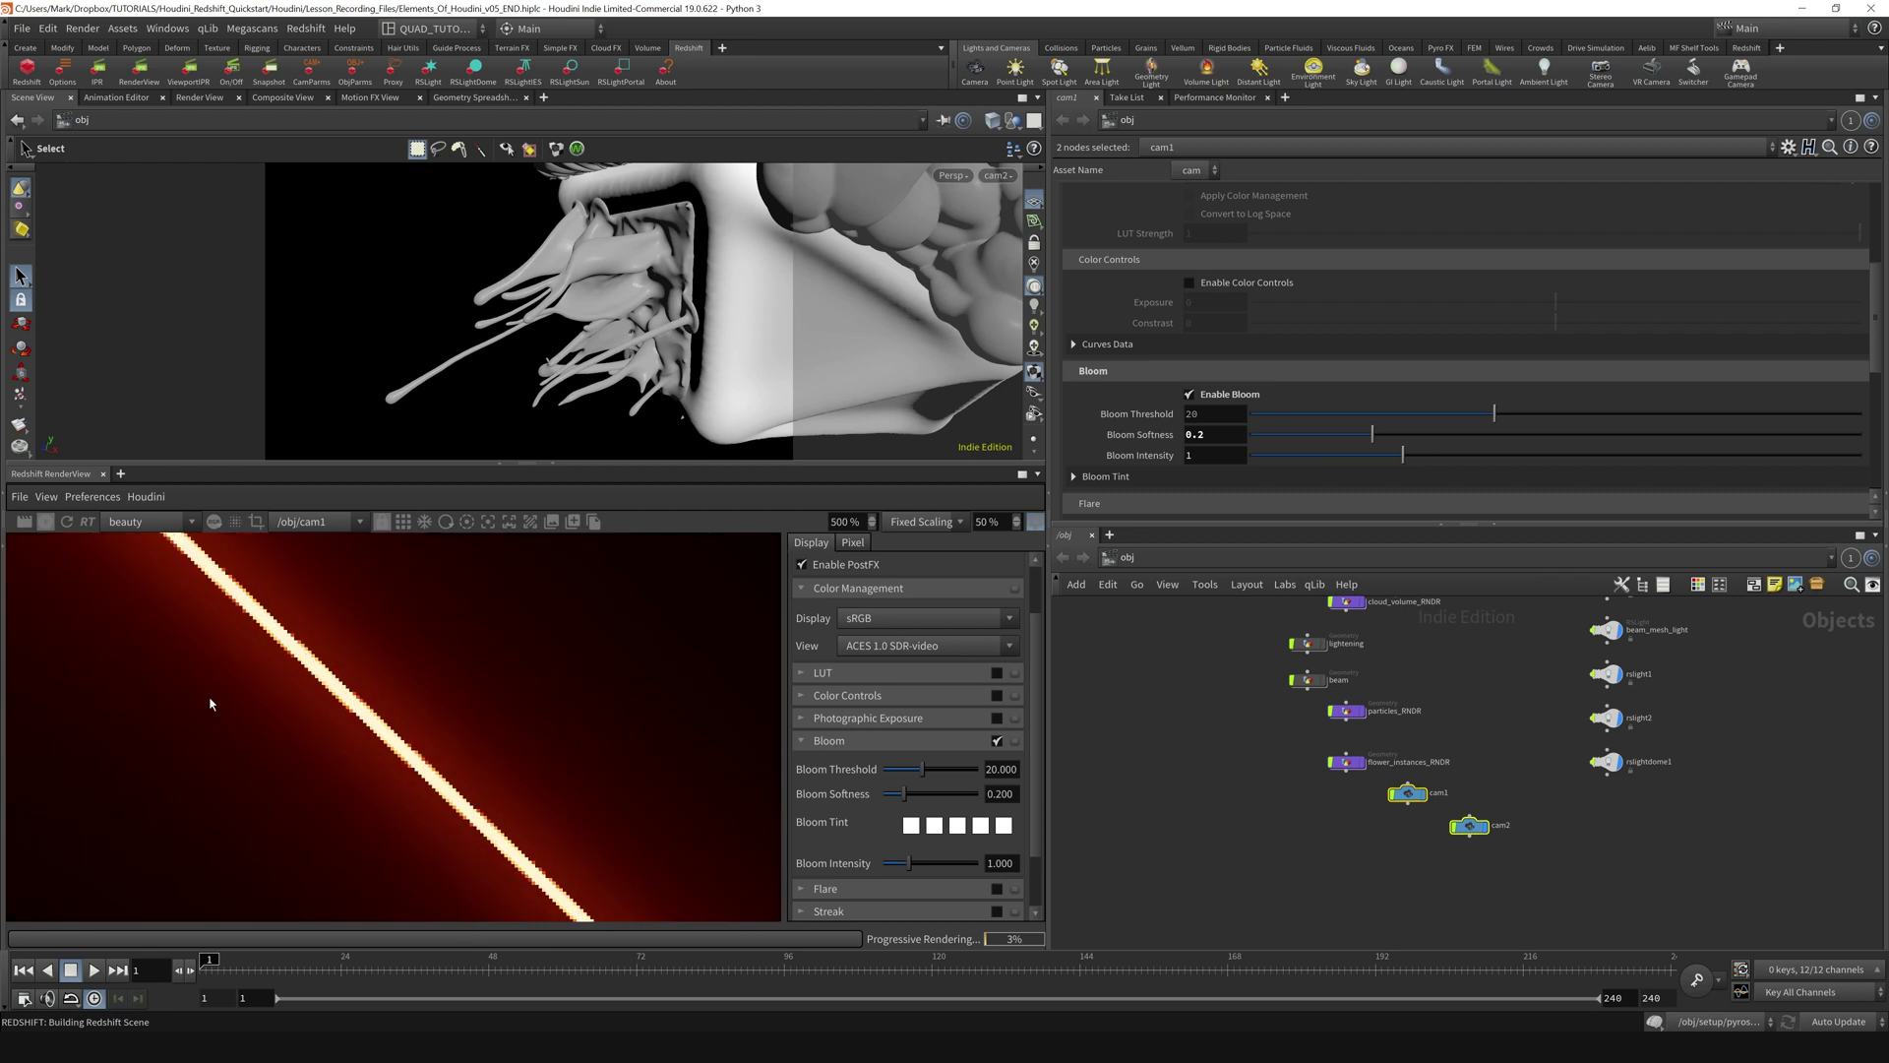
pyautogui.scroll(-6, 453, 727)
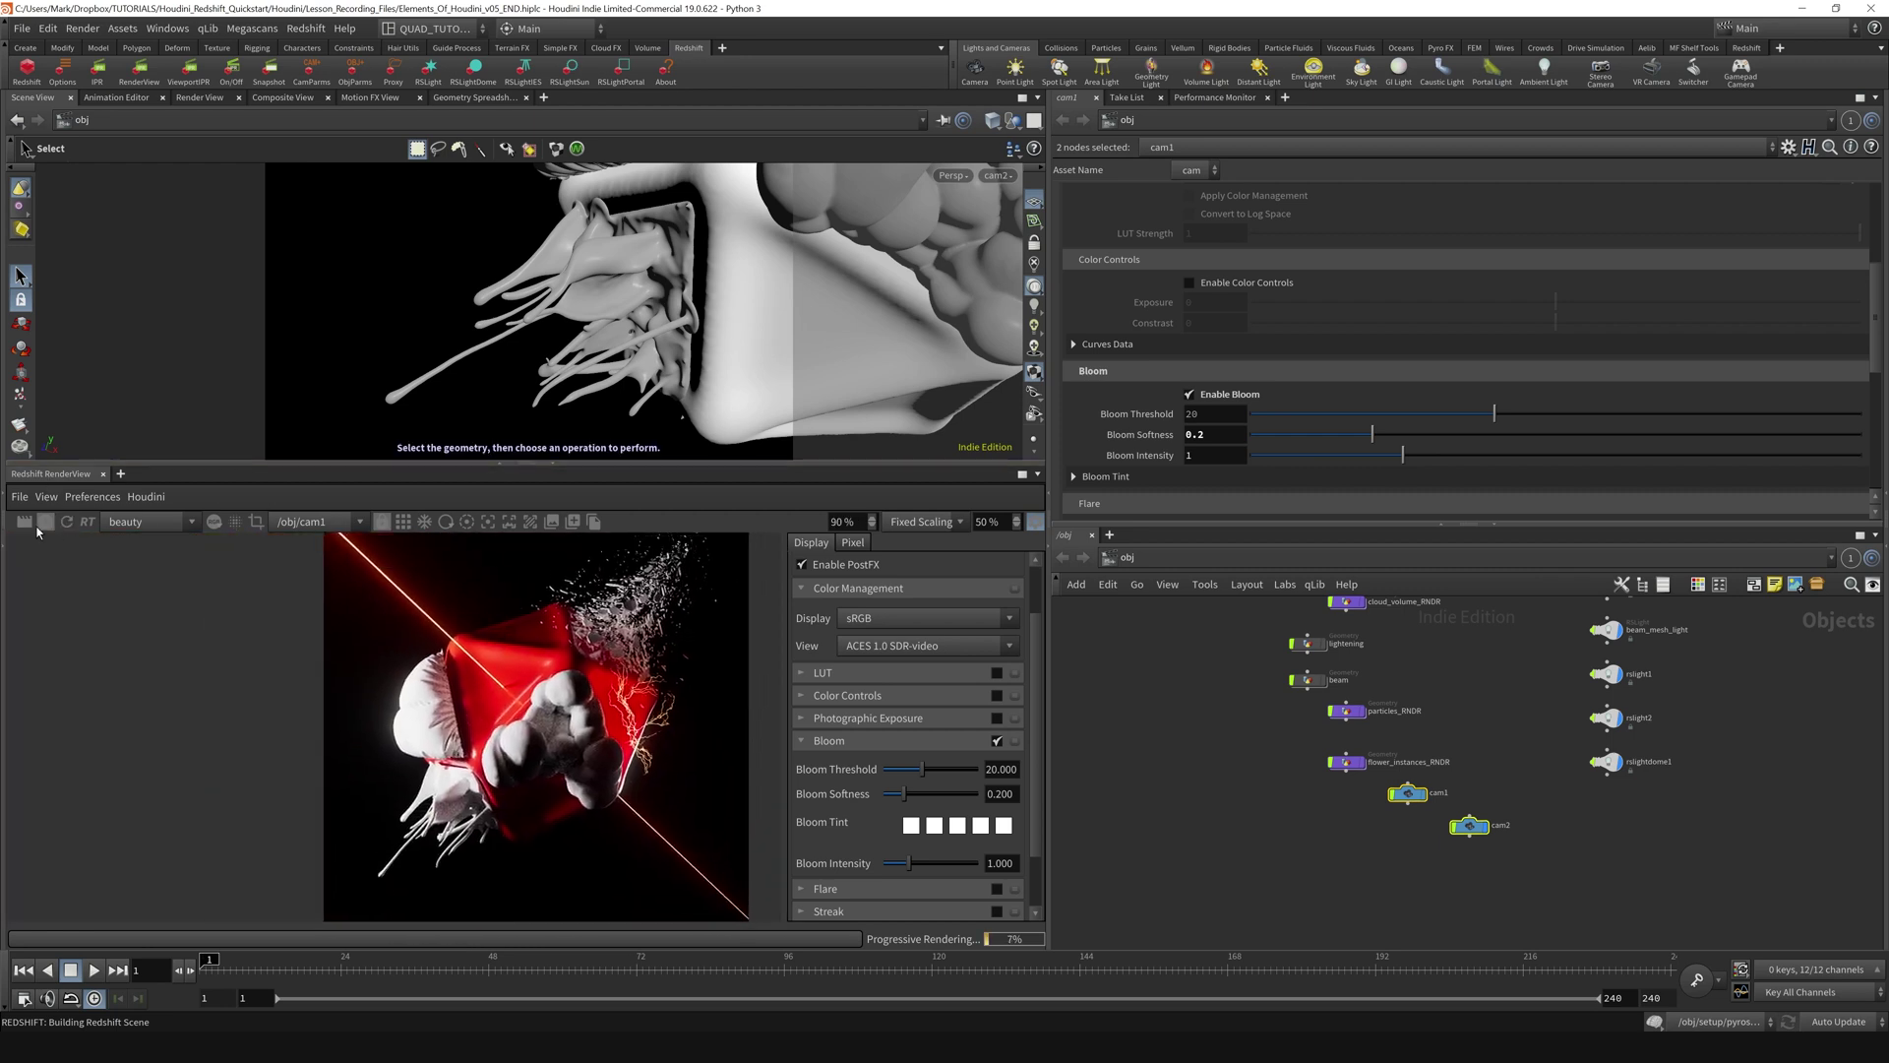
# Switch the render view back to /obj/cam2 and bring up the Bloom parameters in cam2's OCIO/PostFX settings.
pyautogui.click(317, 522)
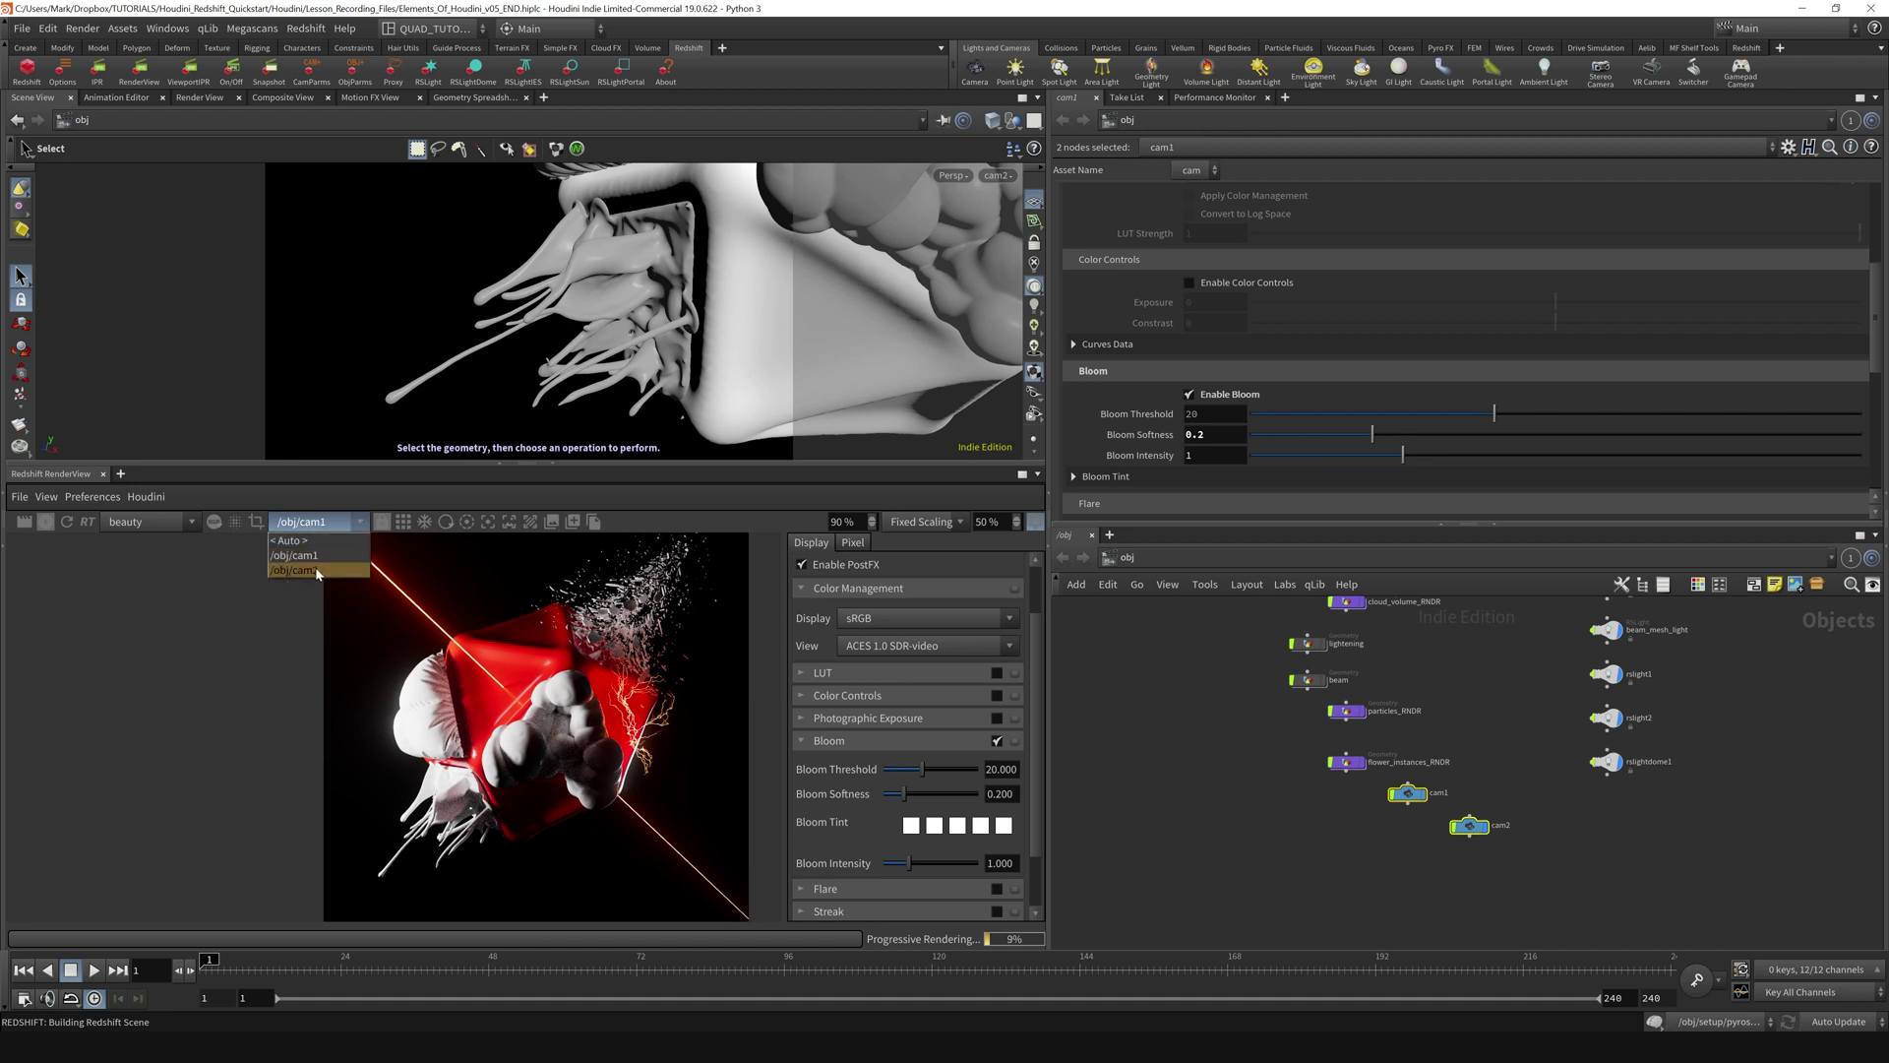
pyautogui.click(315, 556)
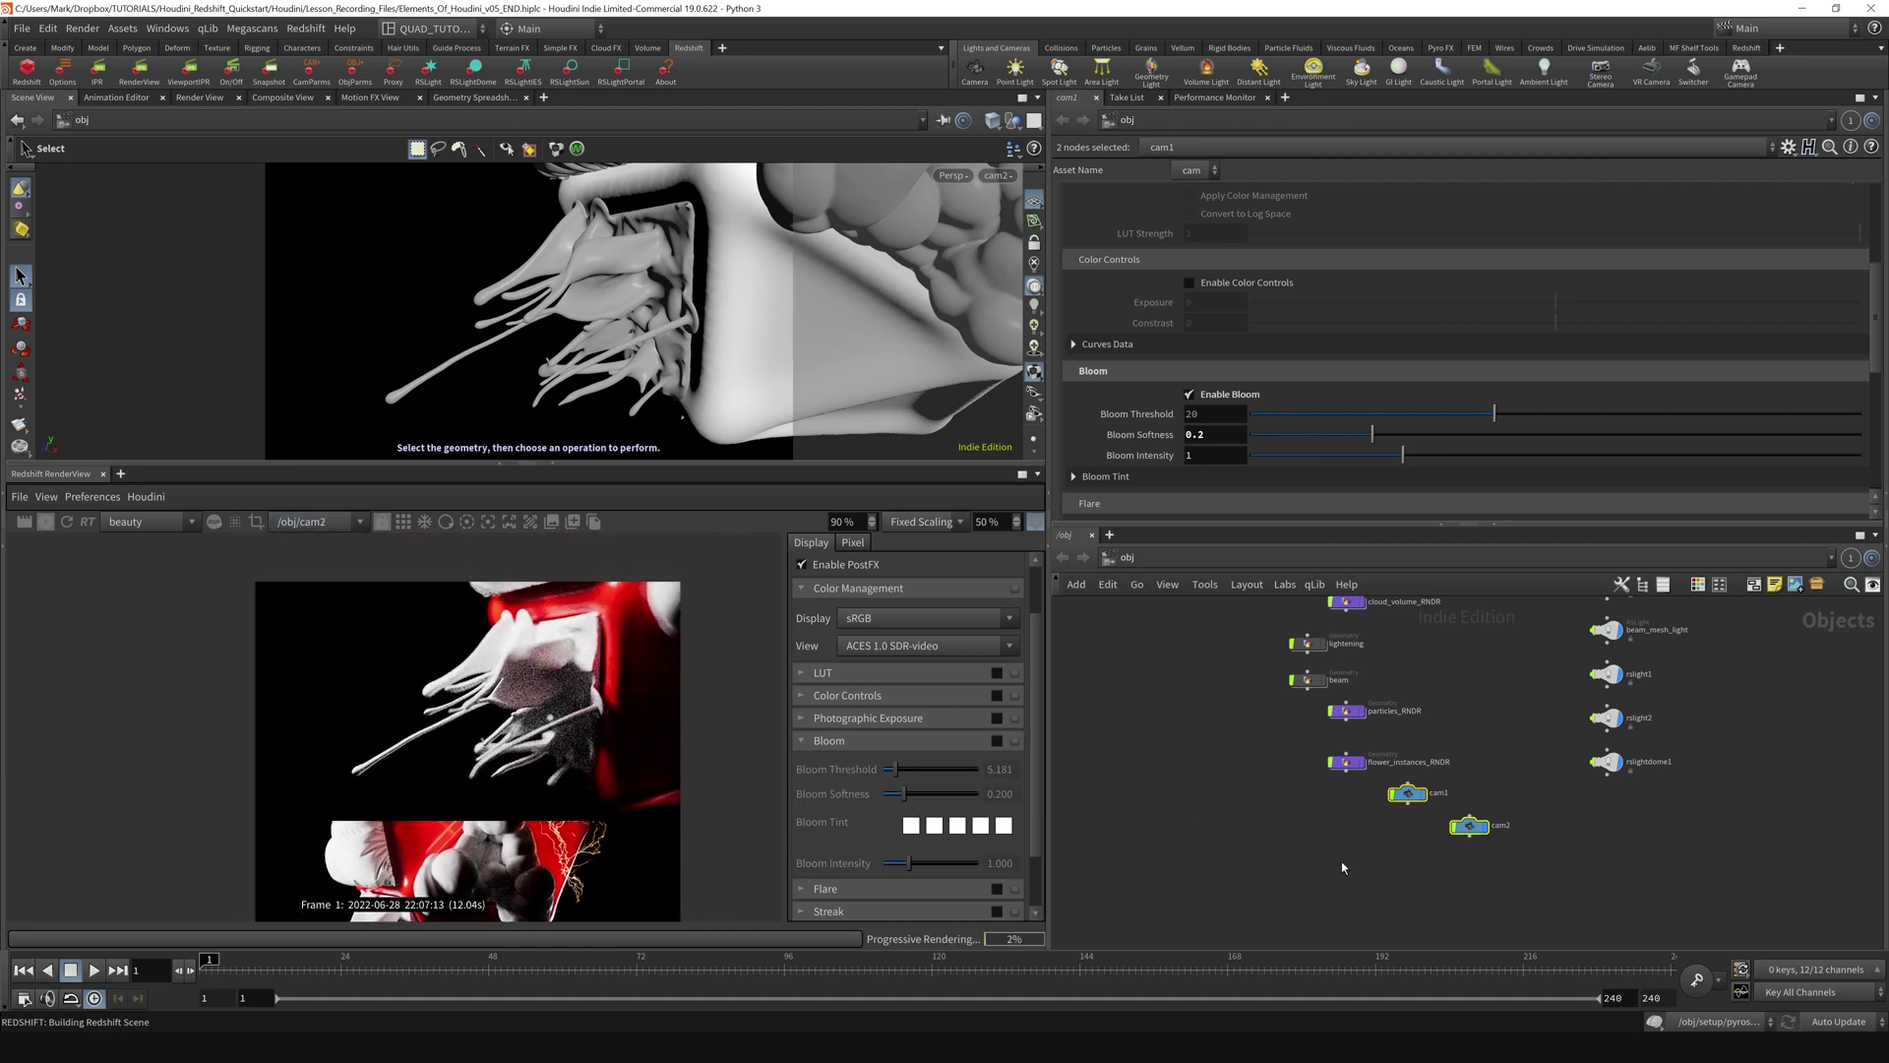
pyautogui.click(1470, 824)
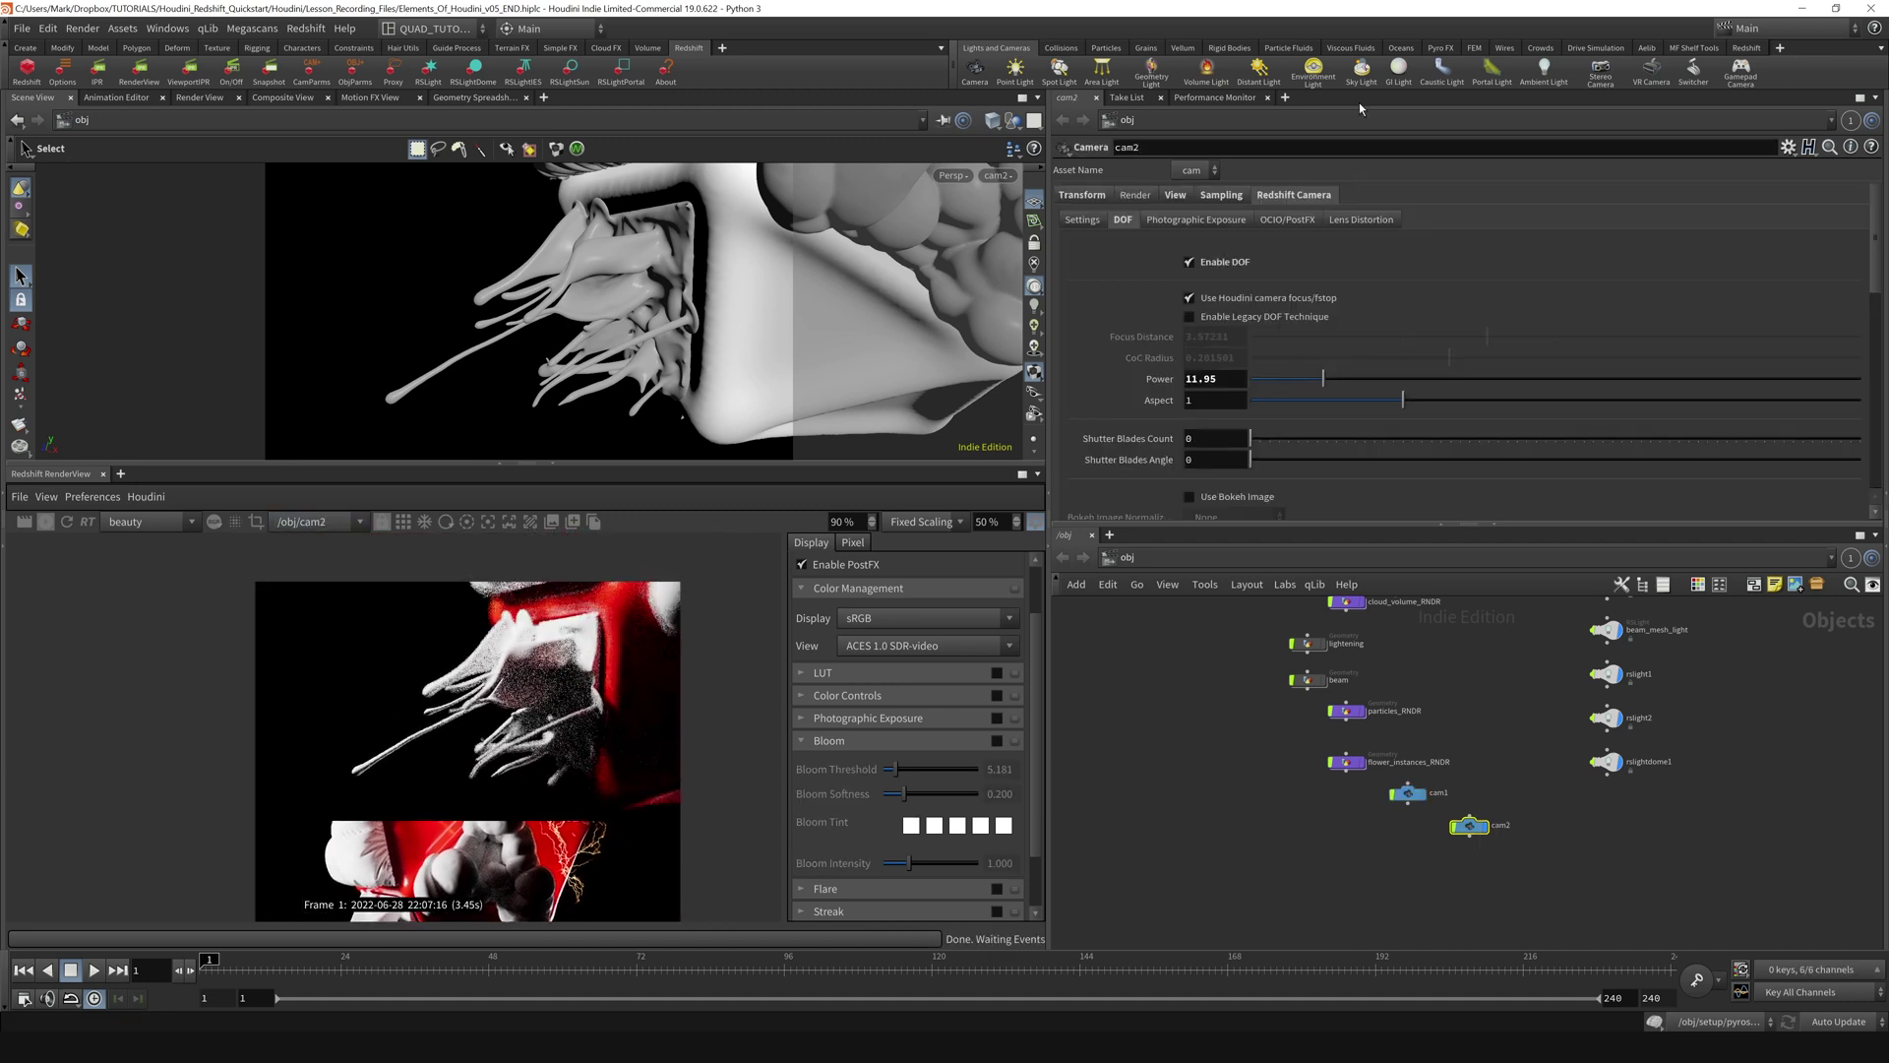
pyautogui.click(1279, 222)
pyautogui.scroll(-4, 1143, 364)
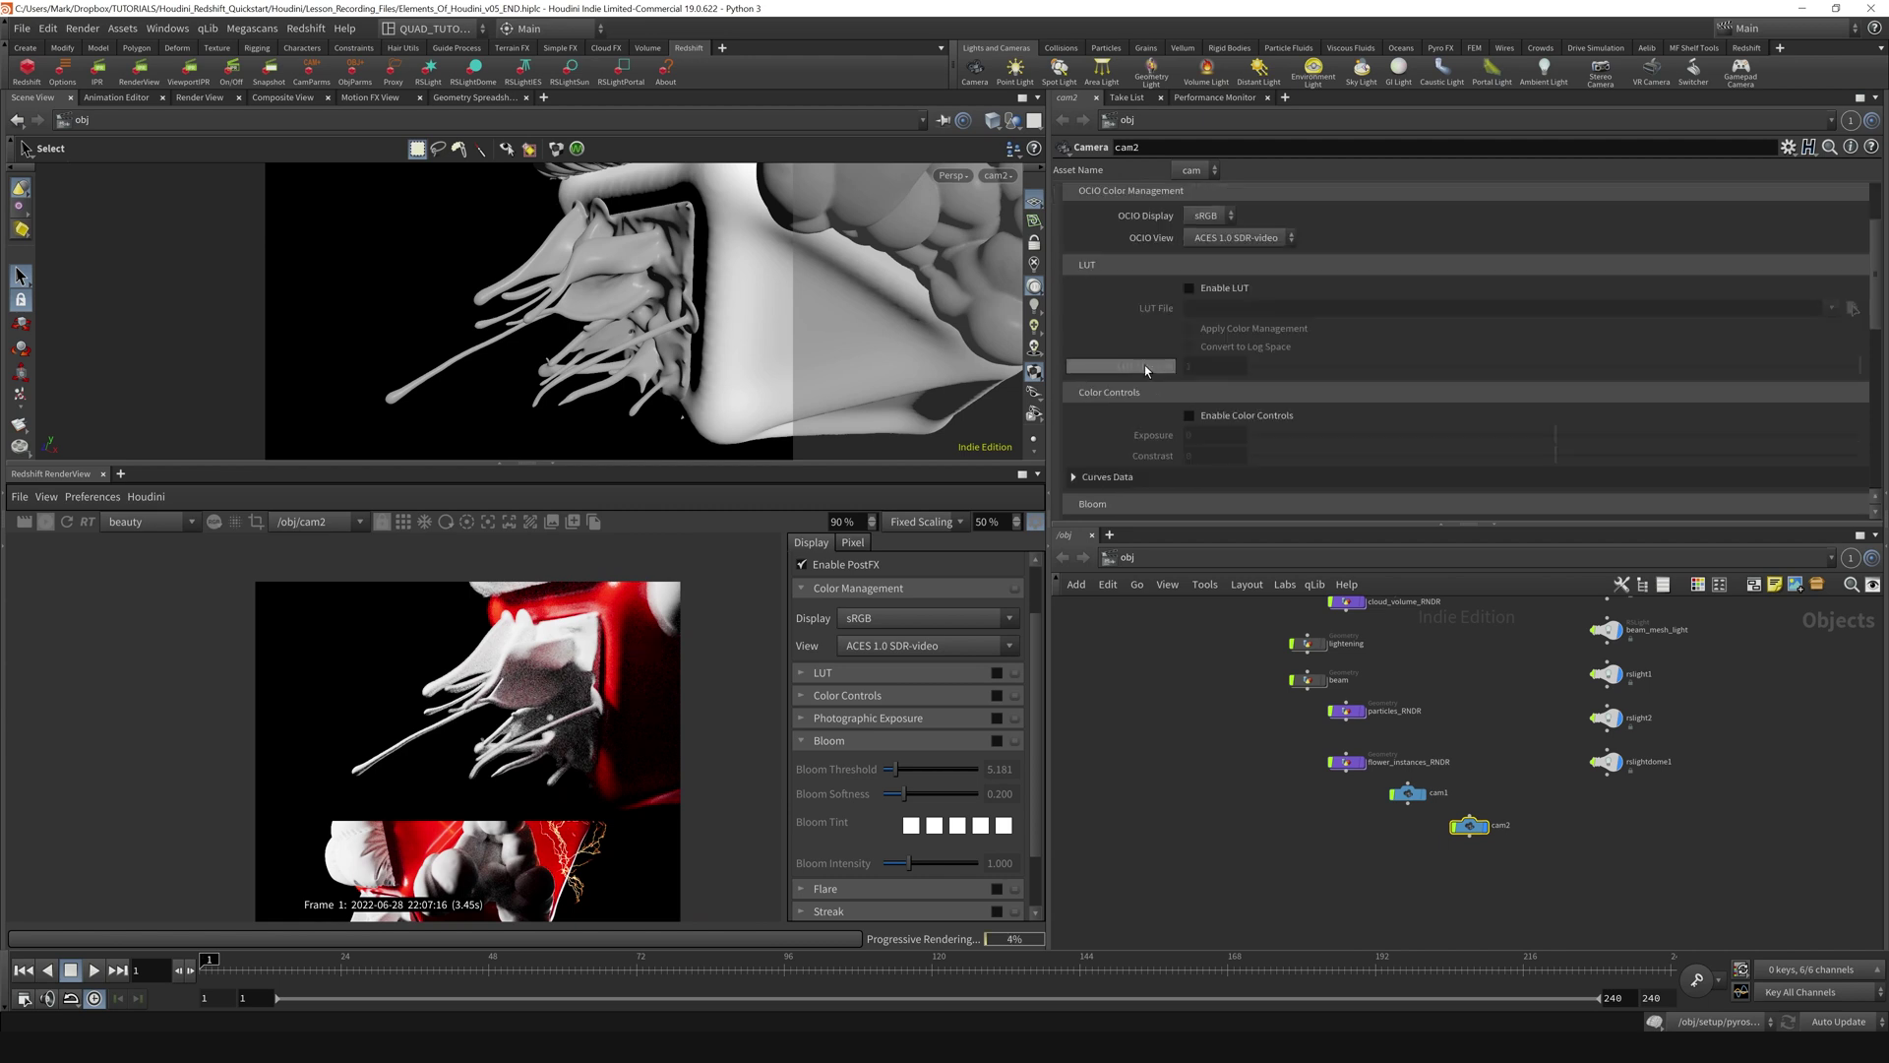
pyautogui.scroll(-2, 1143, 372)
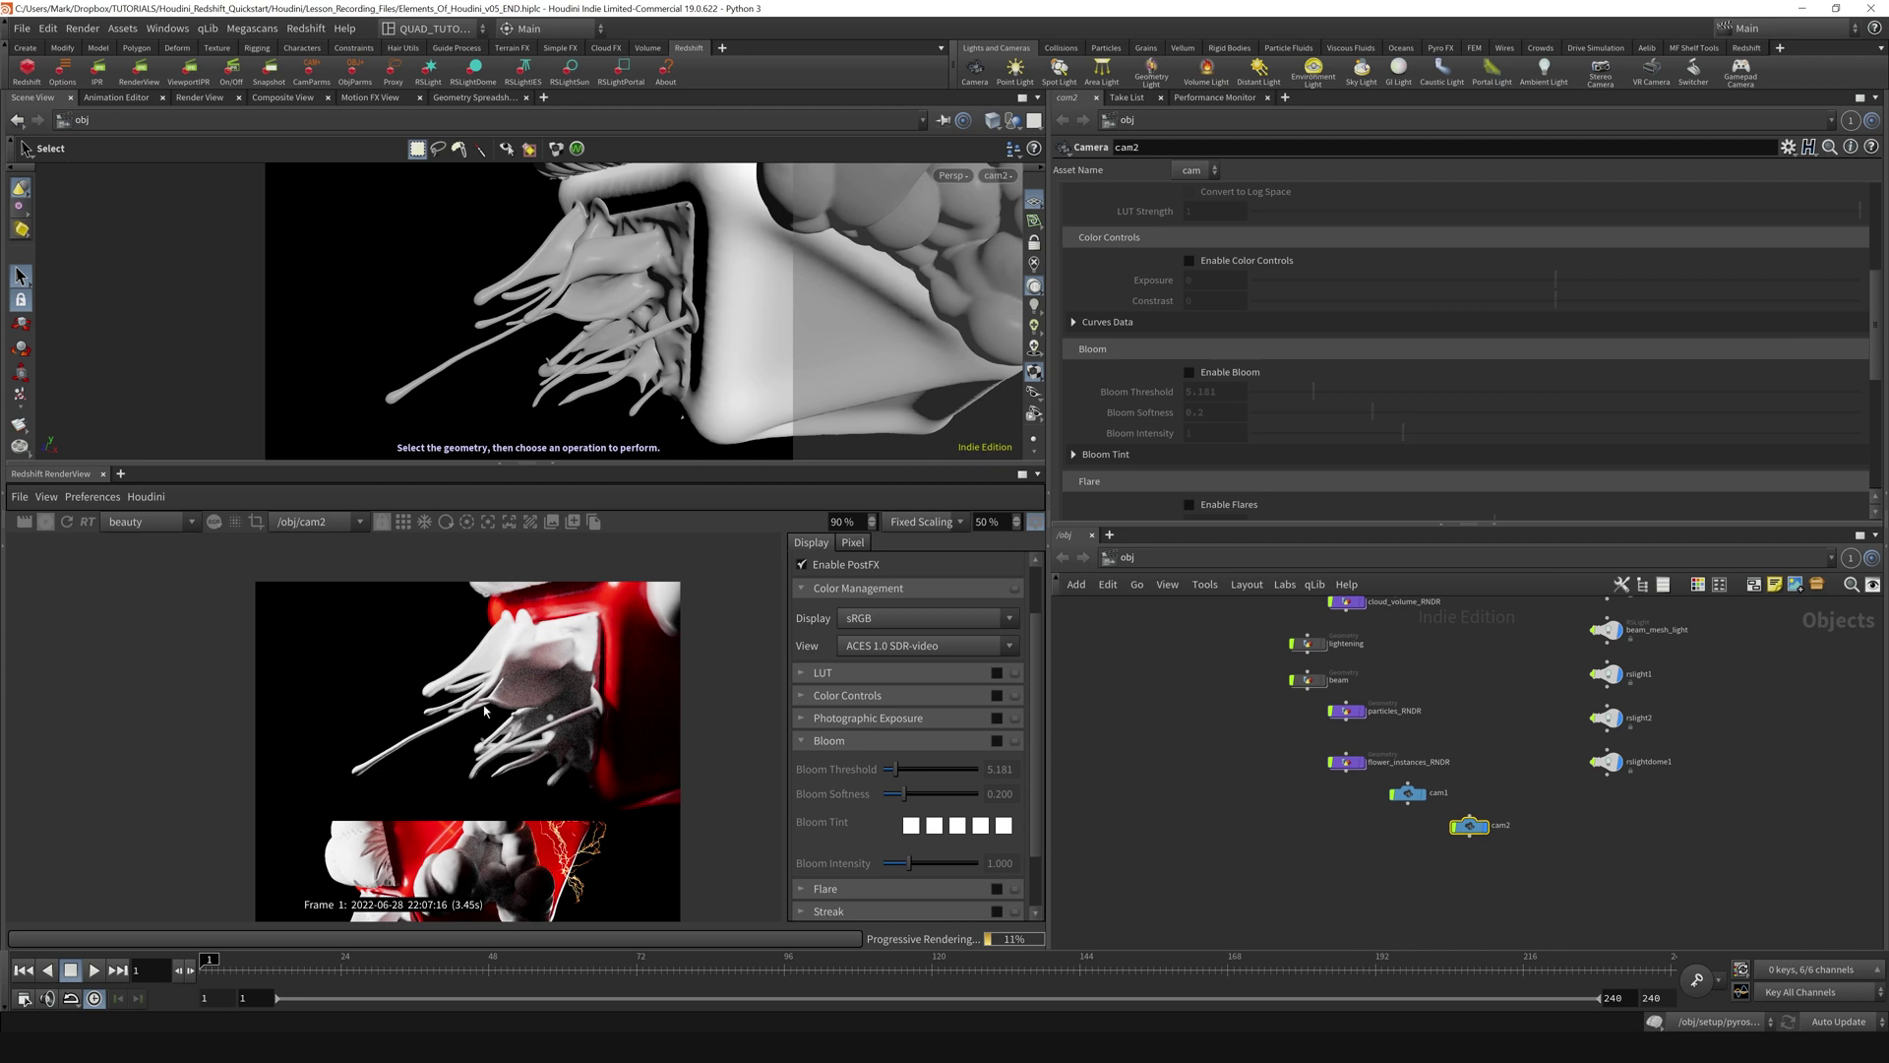
# Enable Bloom for cam2 in the render view's PostFX settings and save the scene.
pyautogui.scroll(1, 485, 710)
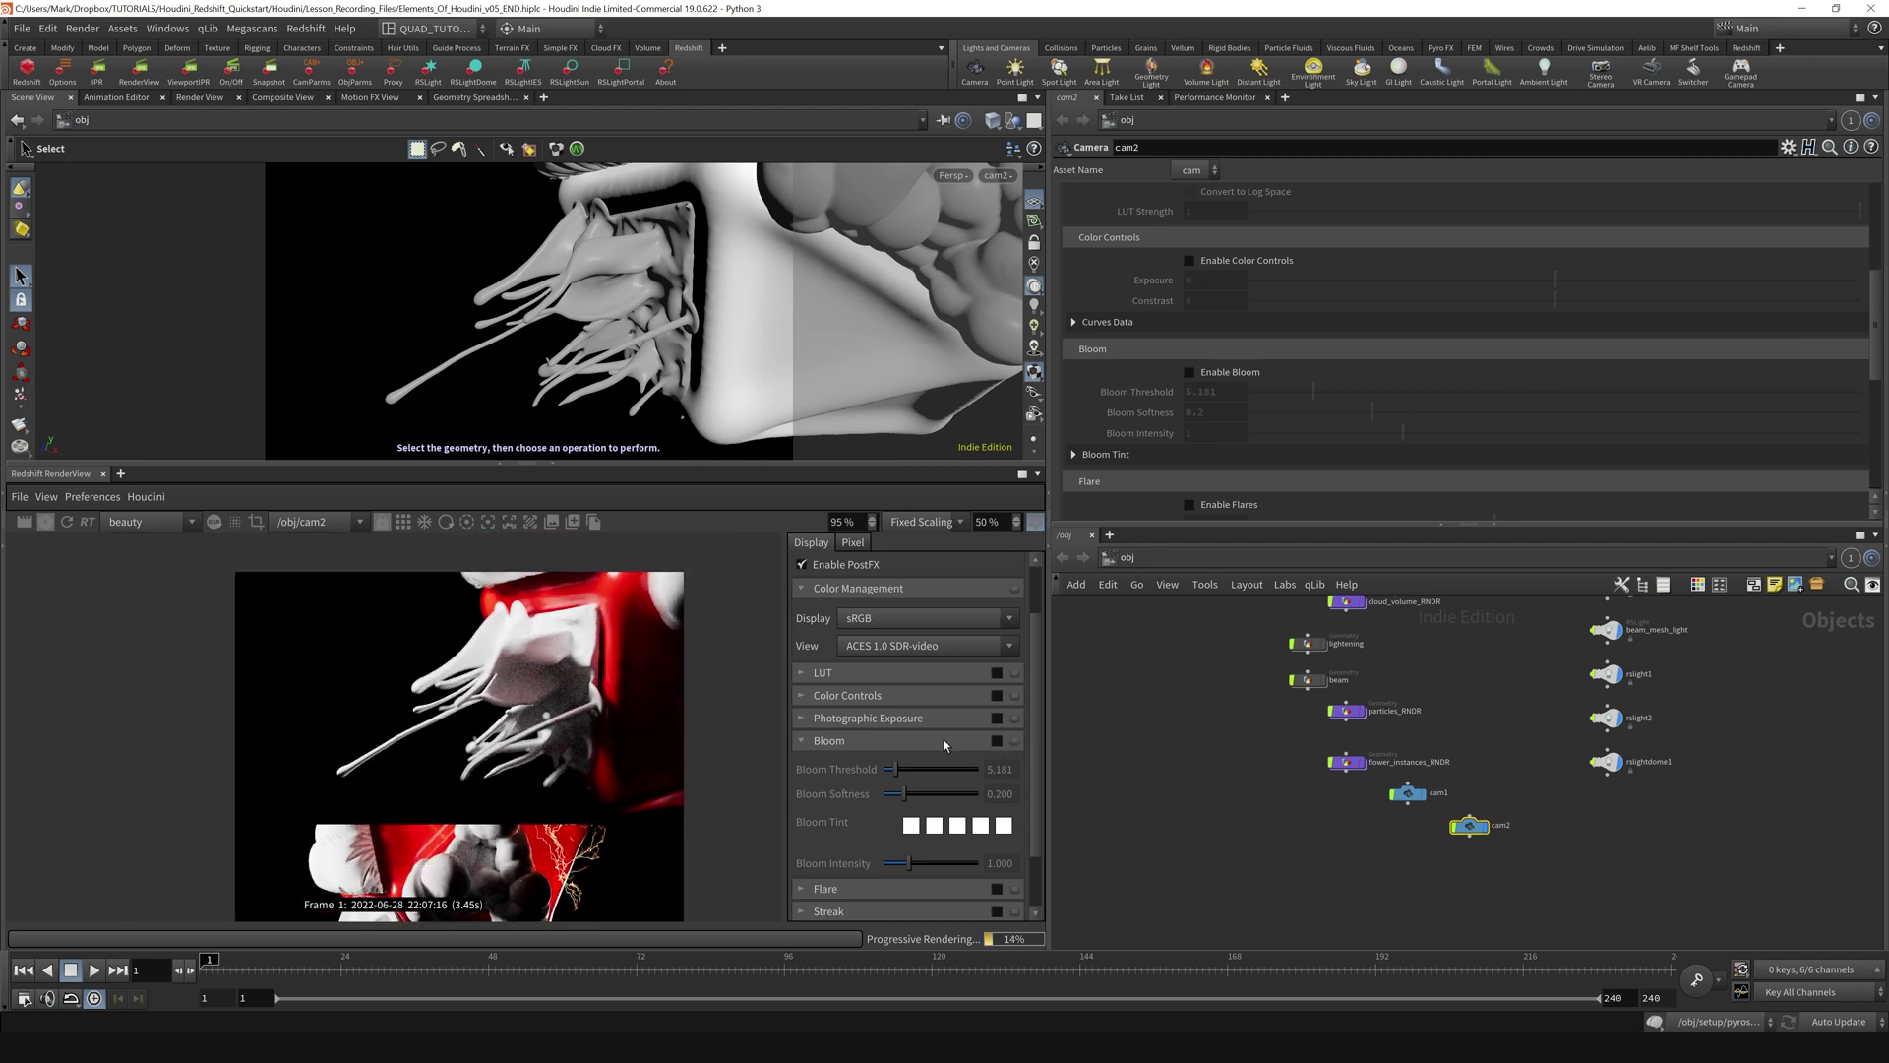
pyautogui.click(1000, 742)
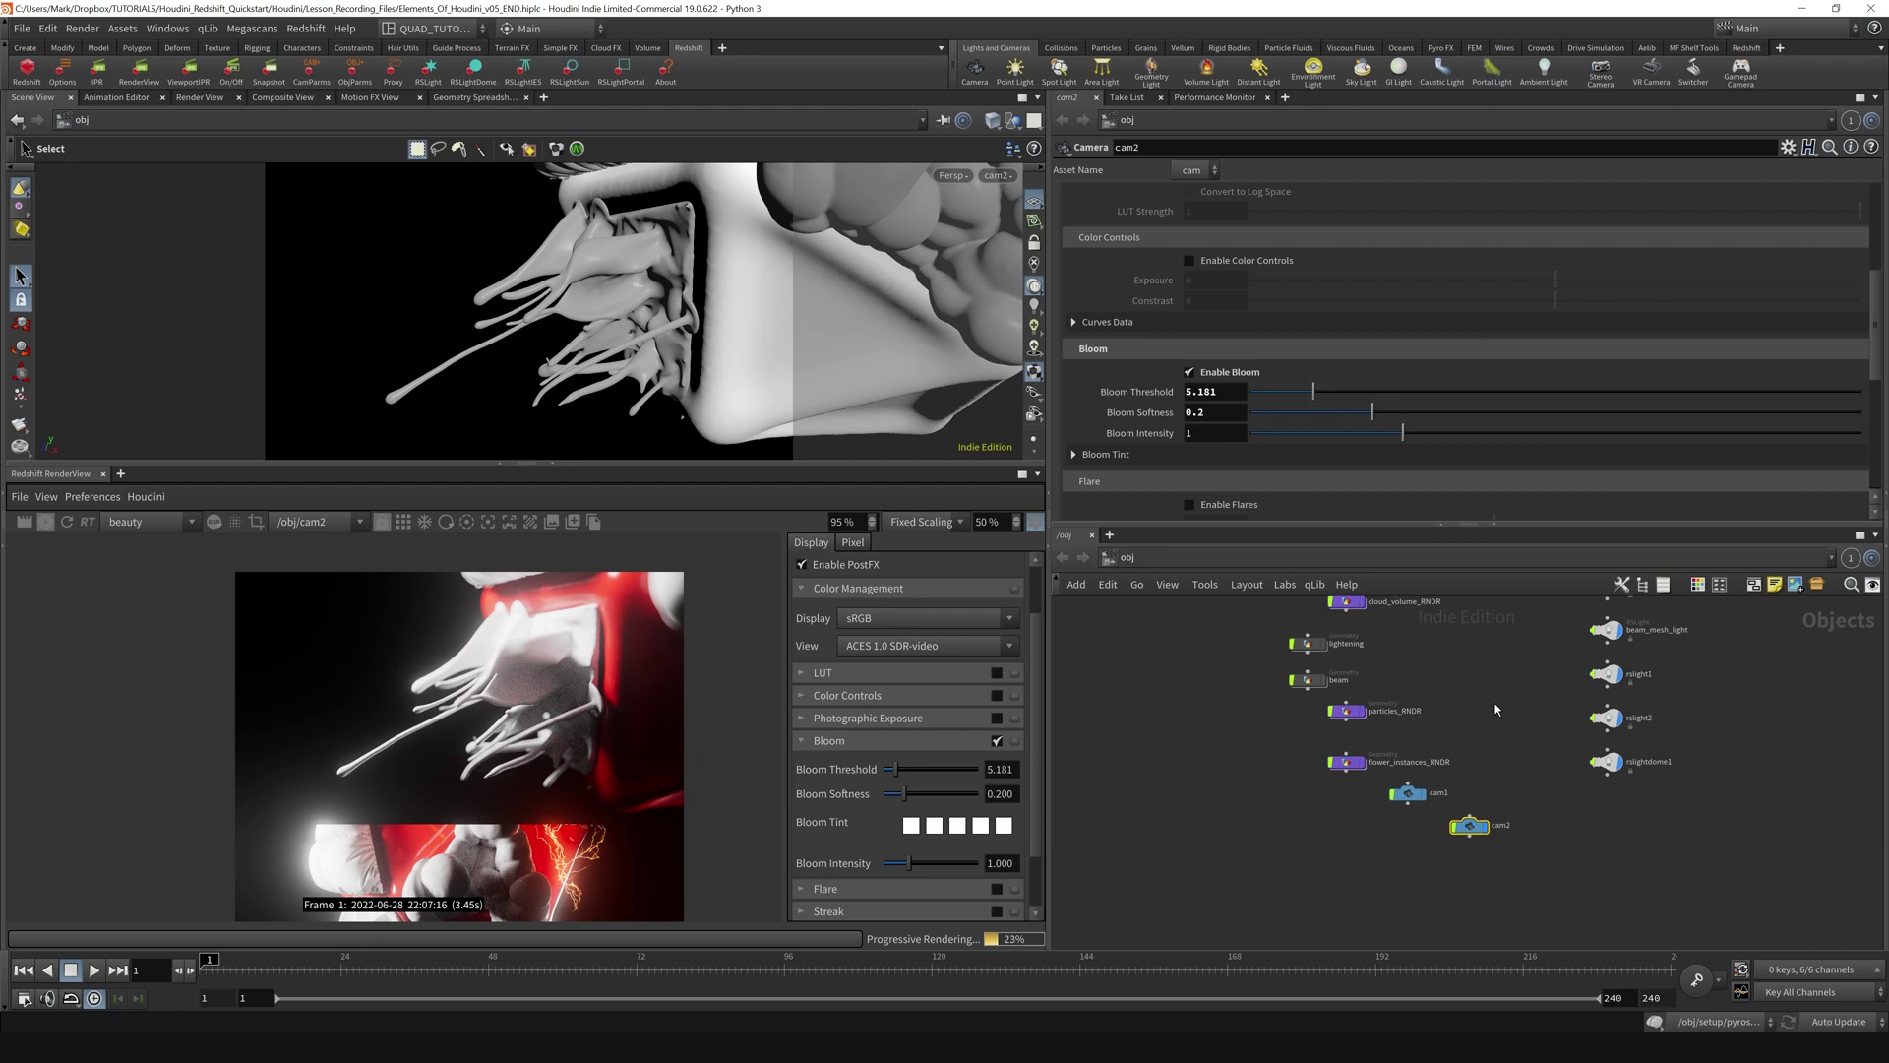
pyautogui.scroll(6, 1274, 293)
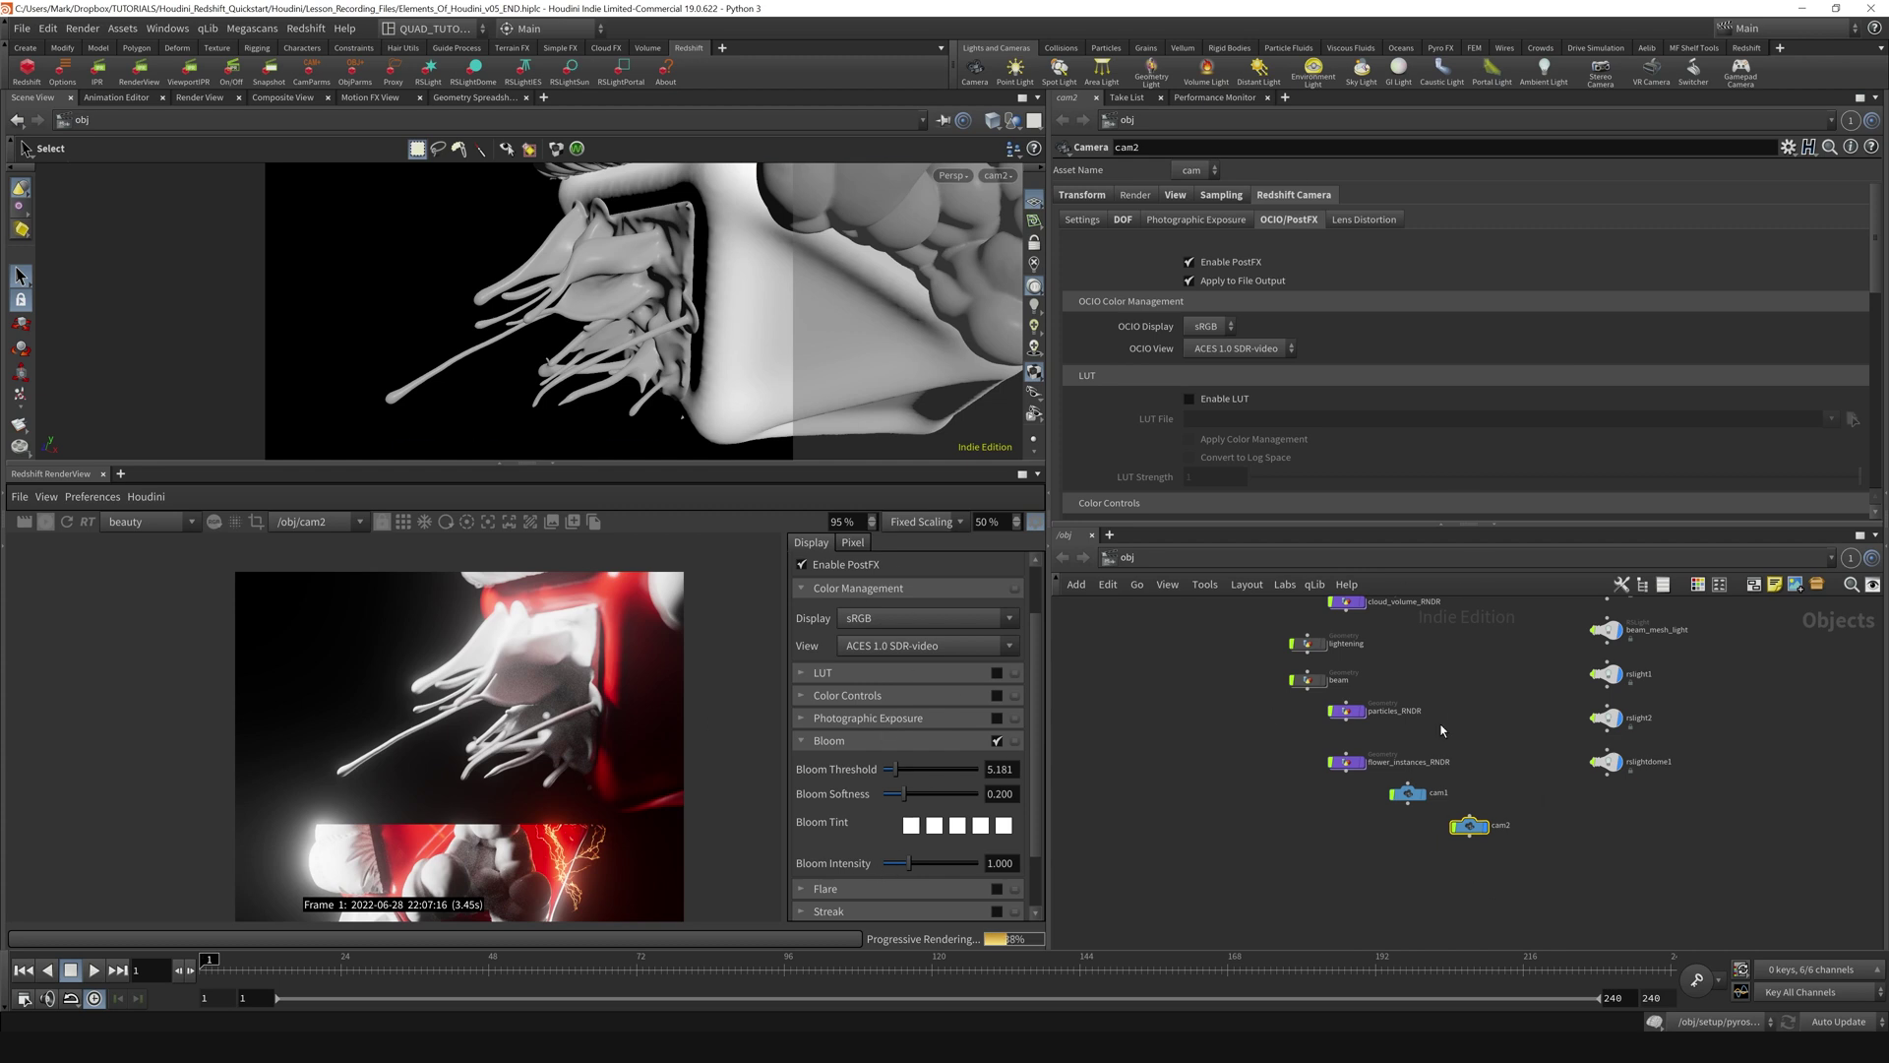
pyautogui.hotkey('ctrl', 's')
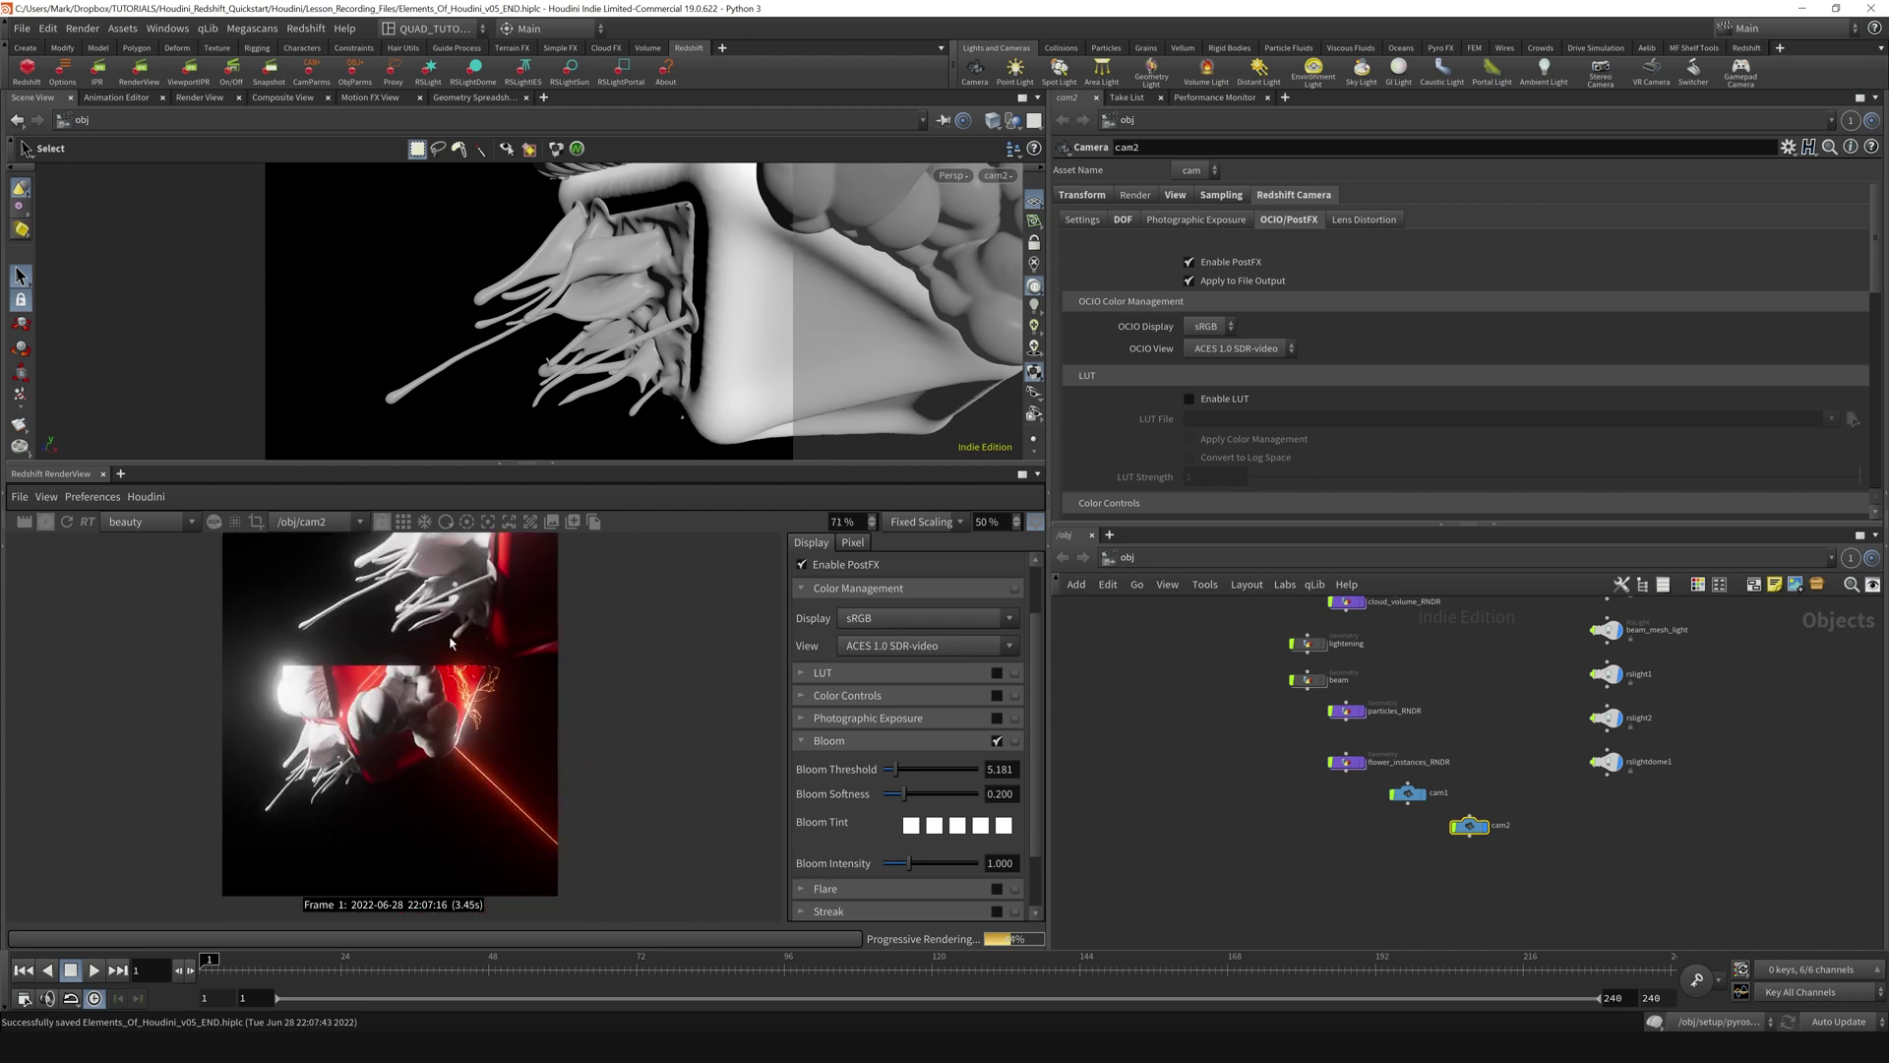
# Enable Photographic Exposure for cam2's render and set its f-Stop to 10.479.
pyautogui.scroll(-1, 464, 695)
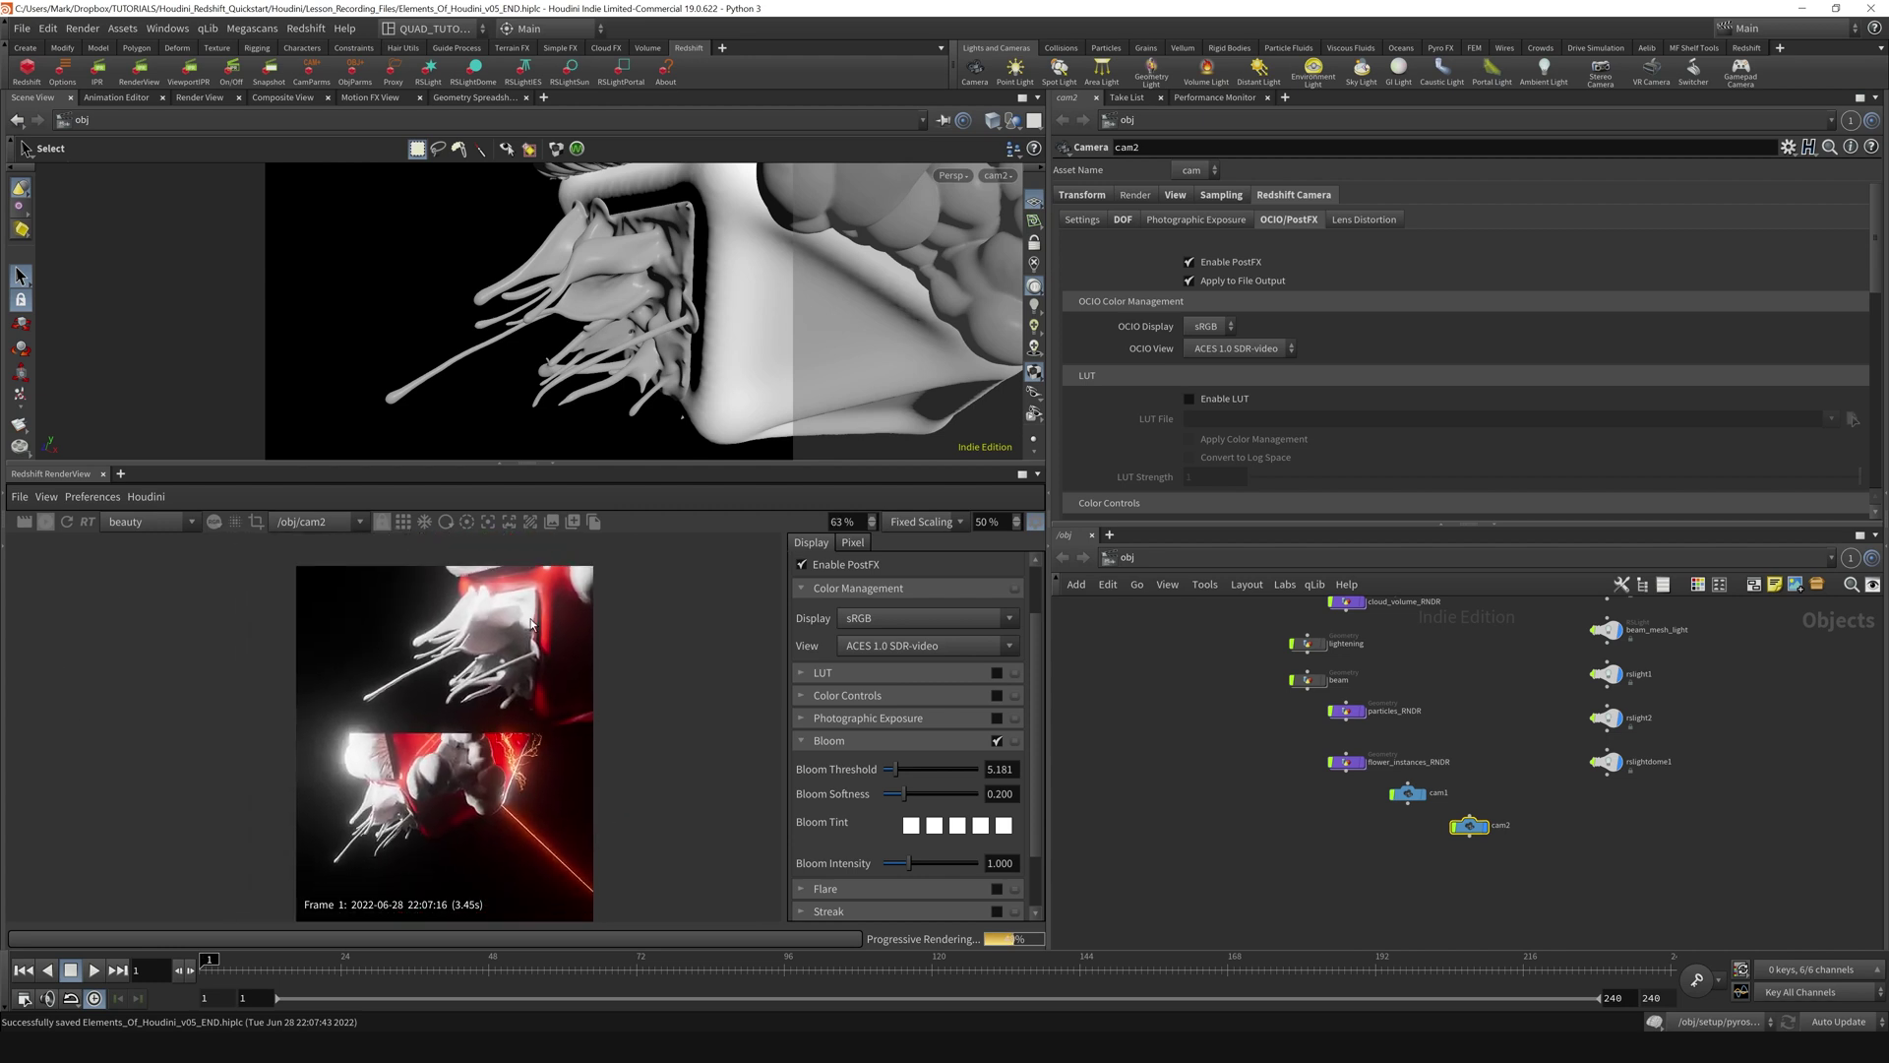
pyautogui.scroll(2, 488, 743)
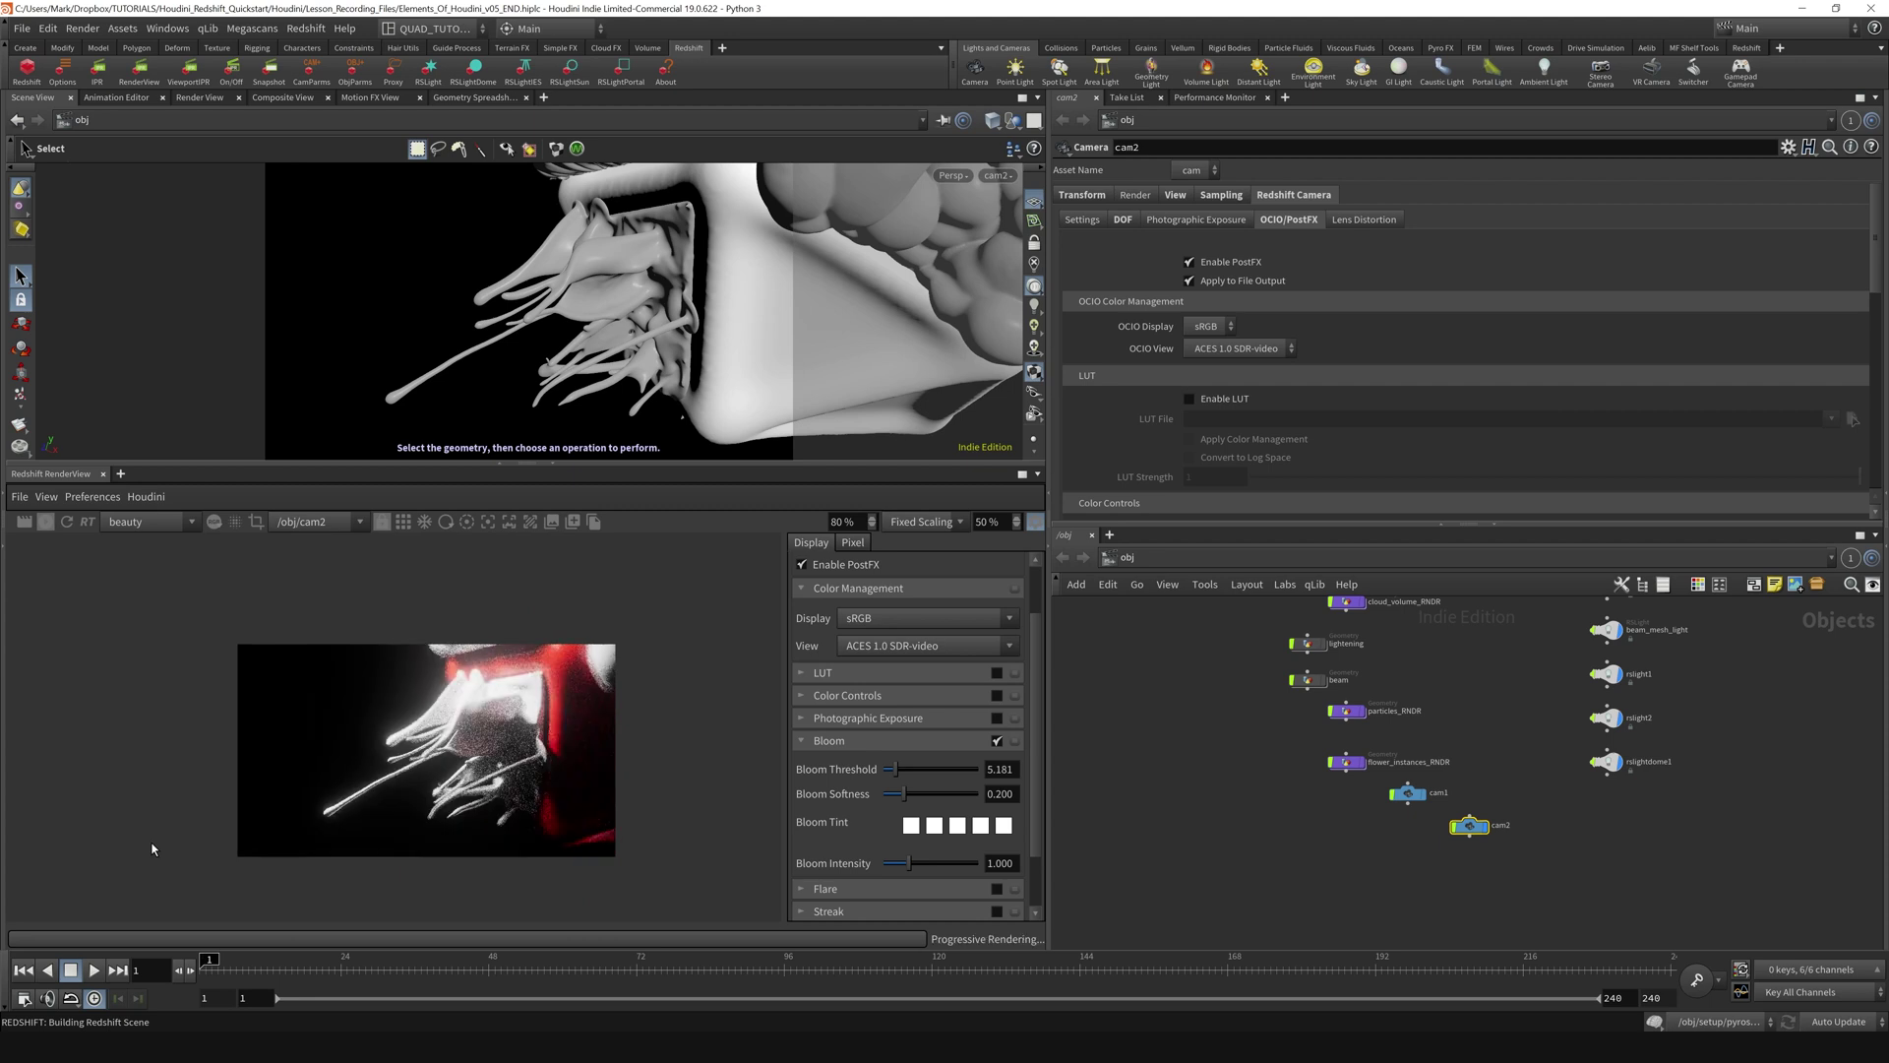
pyautogui.scroll(4, 467, 771)
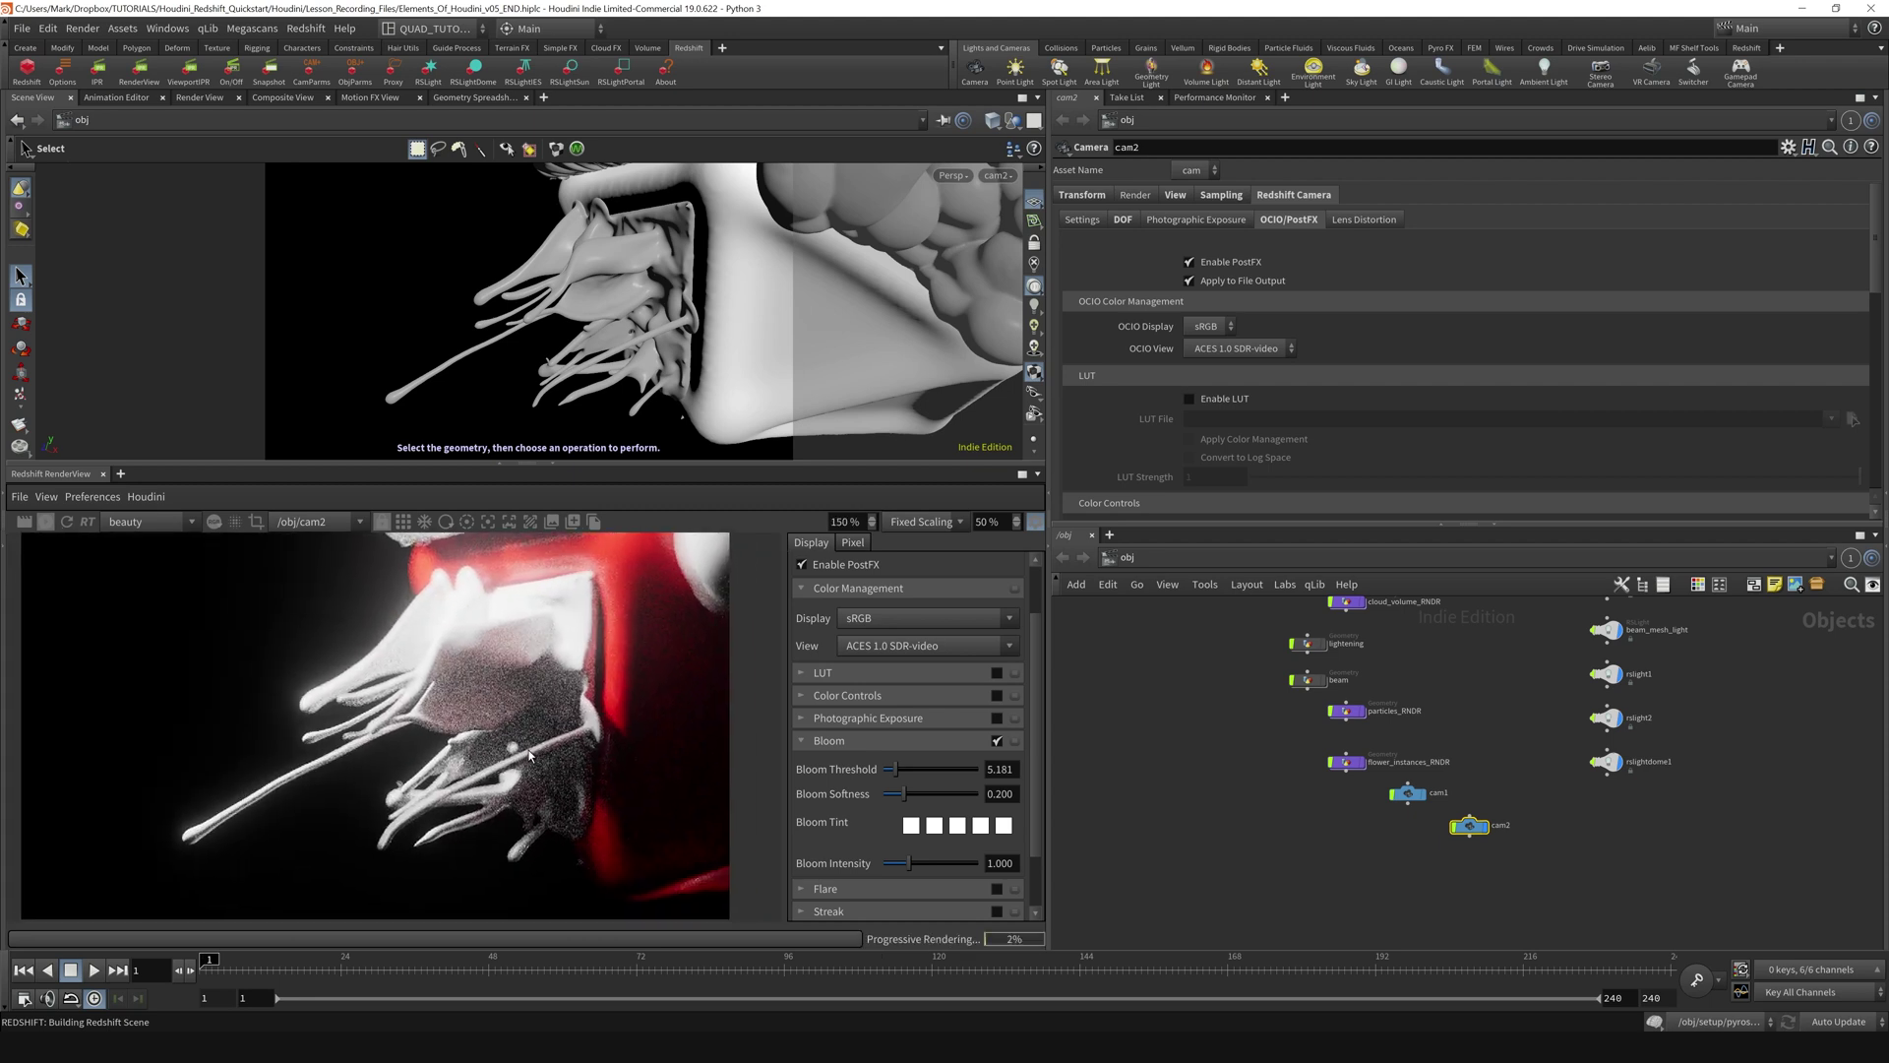
pyautogui.scroll(-2, 506, 707)
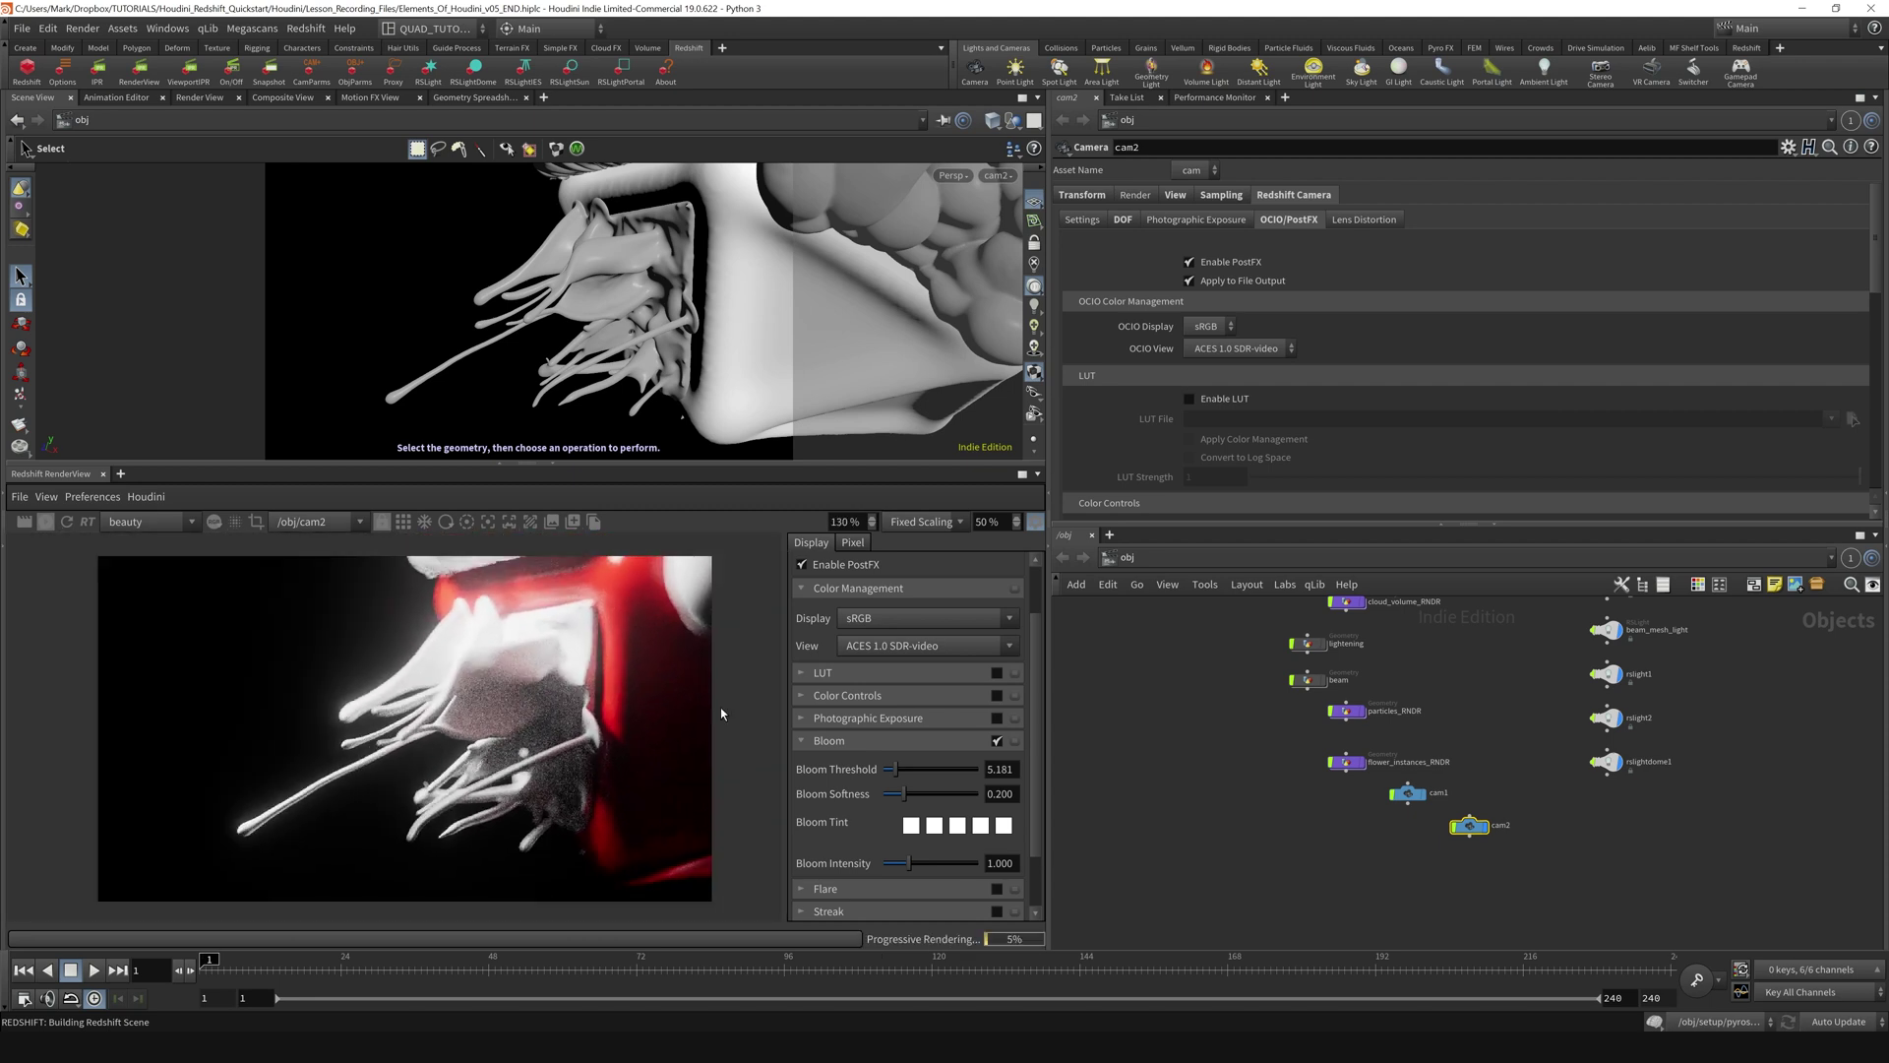
pyautogui.click(997, 717)
pyautogui.click(886, 724)
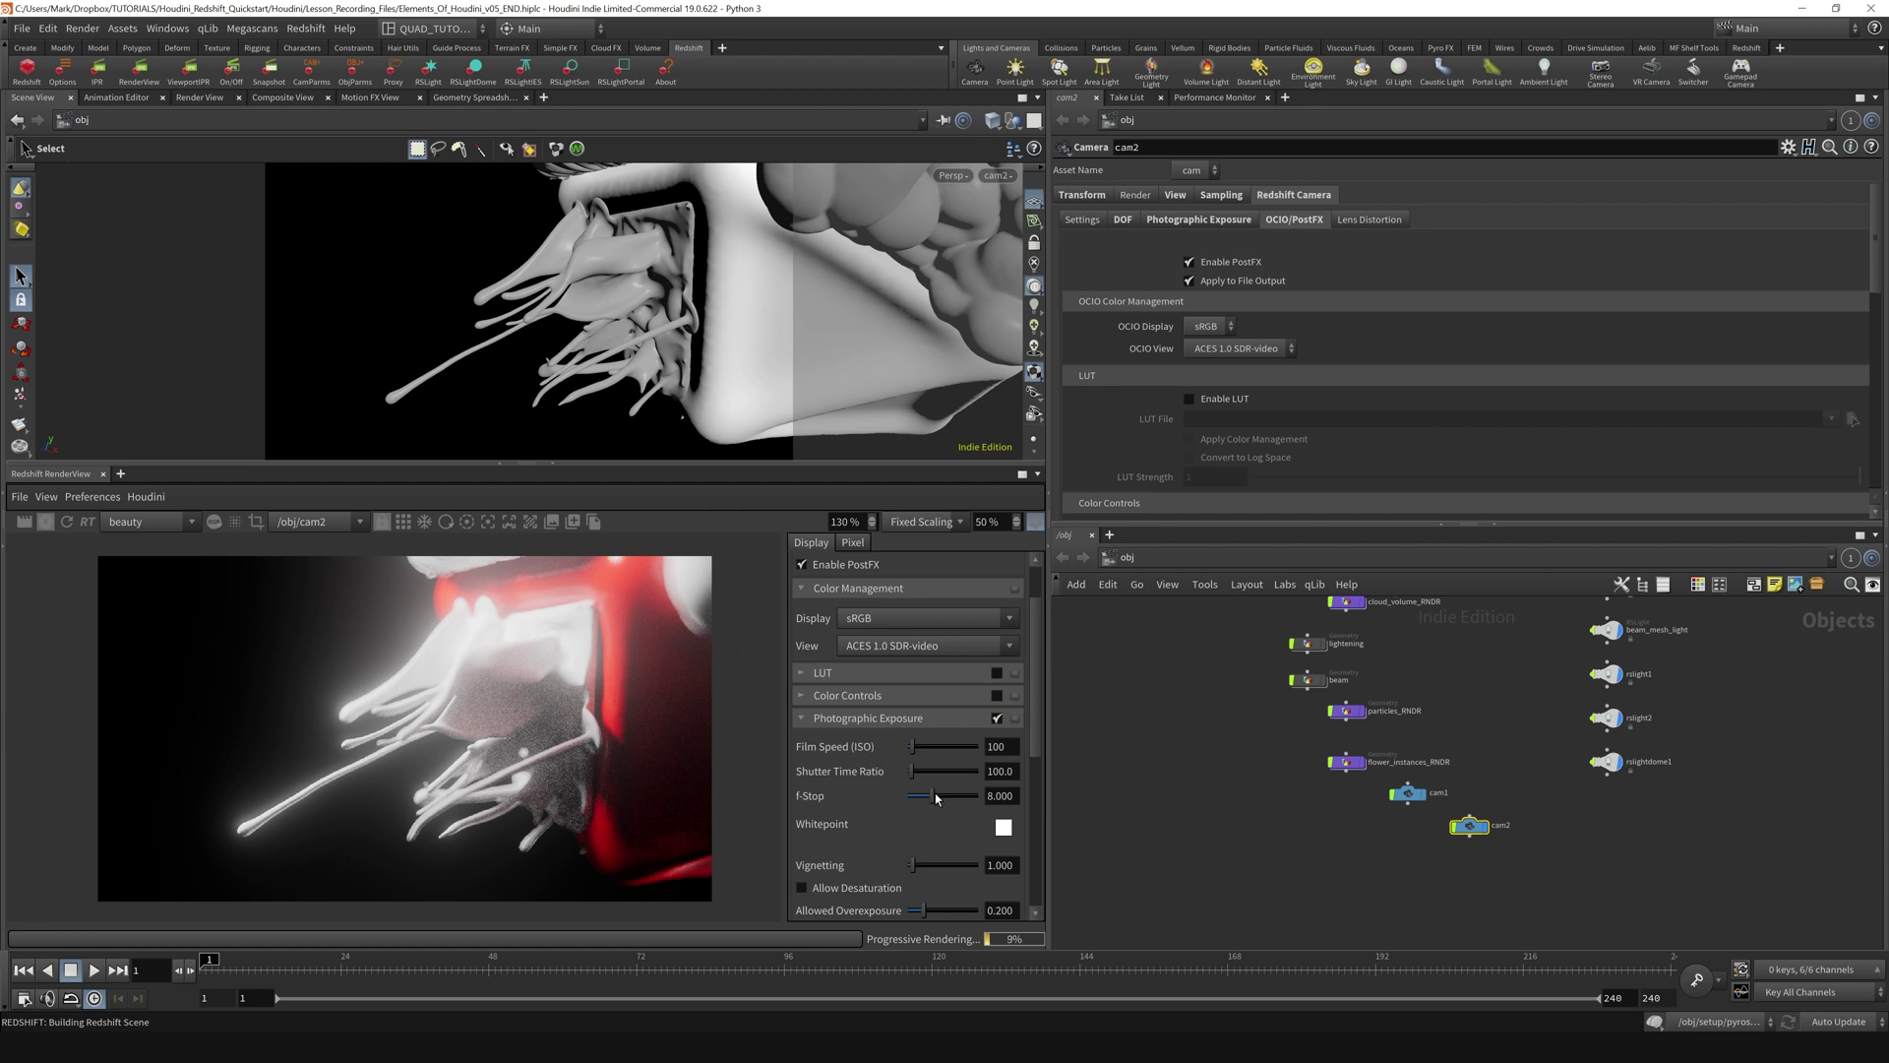
pyautogui.moveTo(933, 797); pyautogui.dragTo(942, 800)
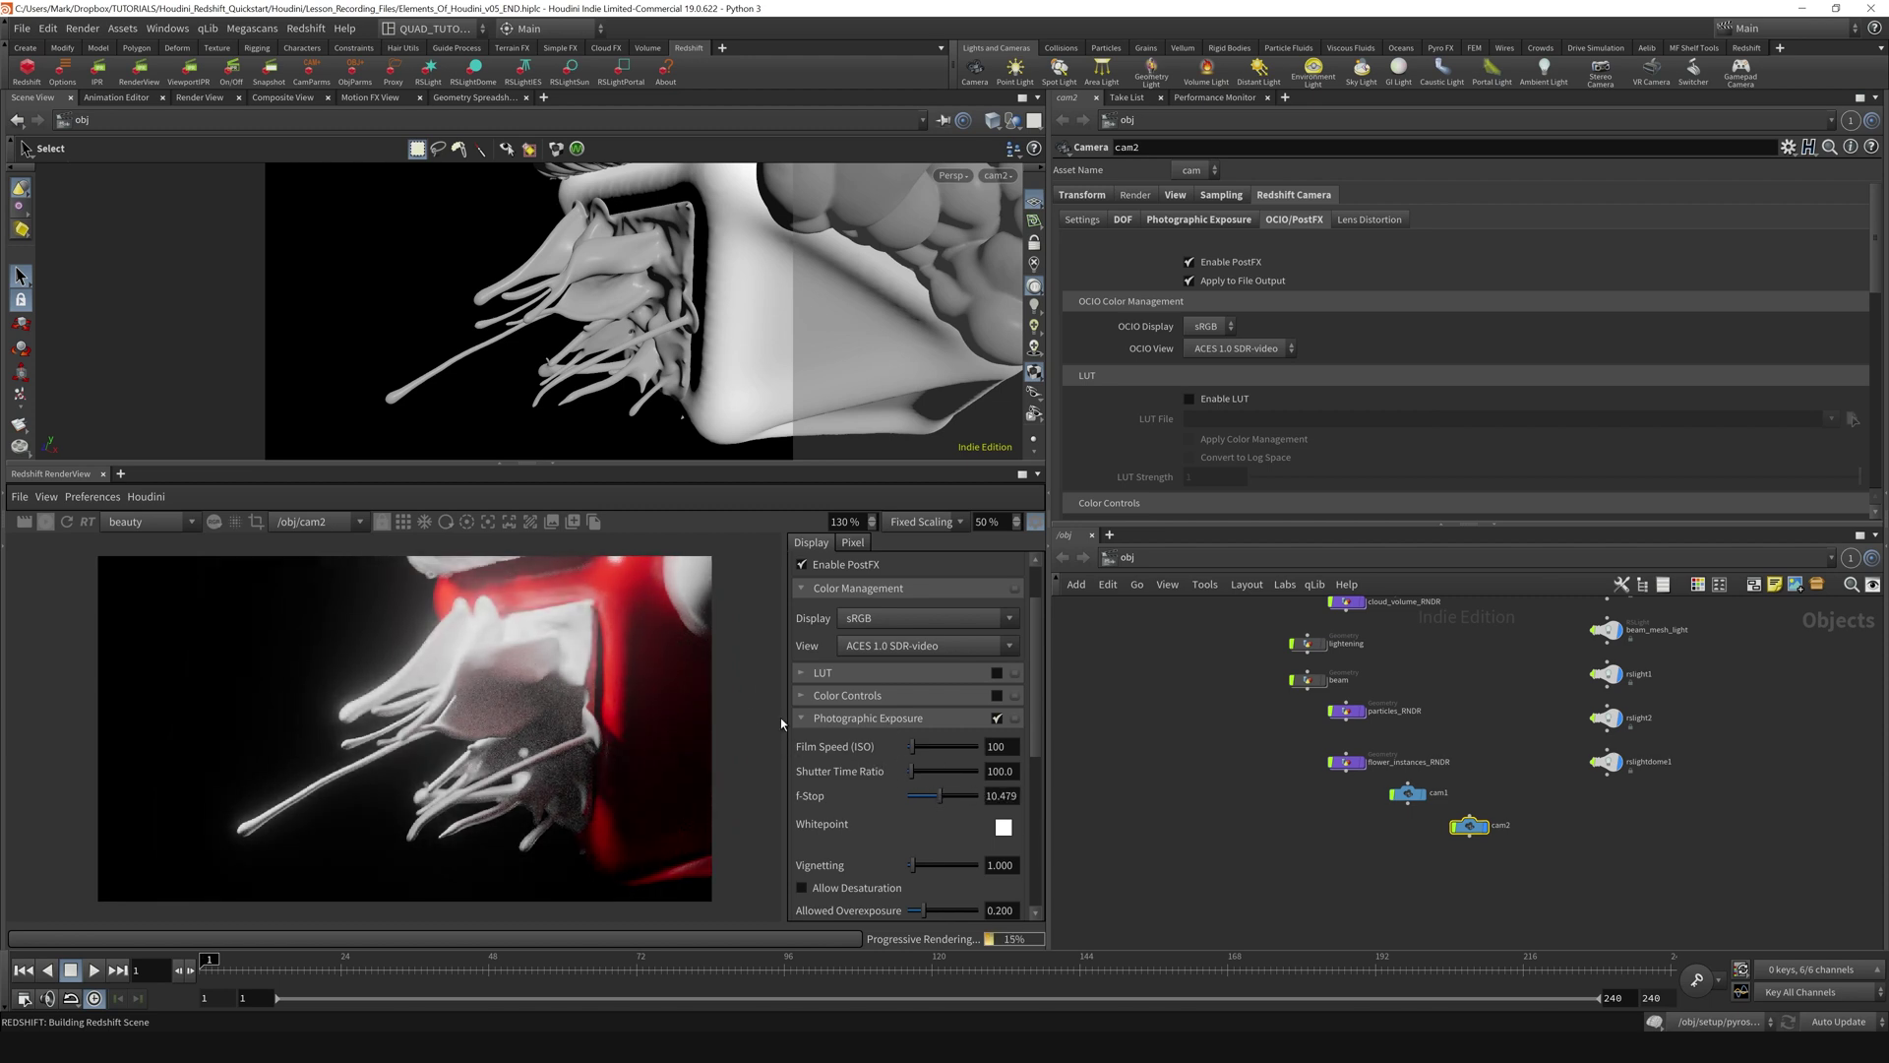
# Enable the LUT for cam2's render and choose Advantix_200 as the LUT file.
pyautogui.click(826, 699)
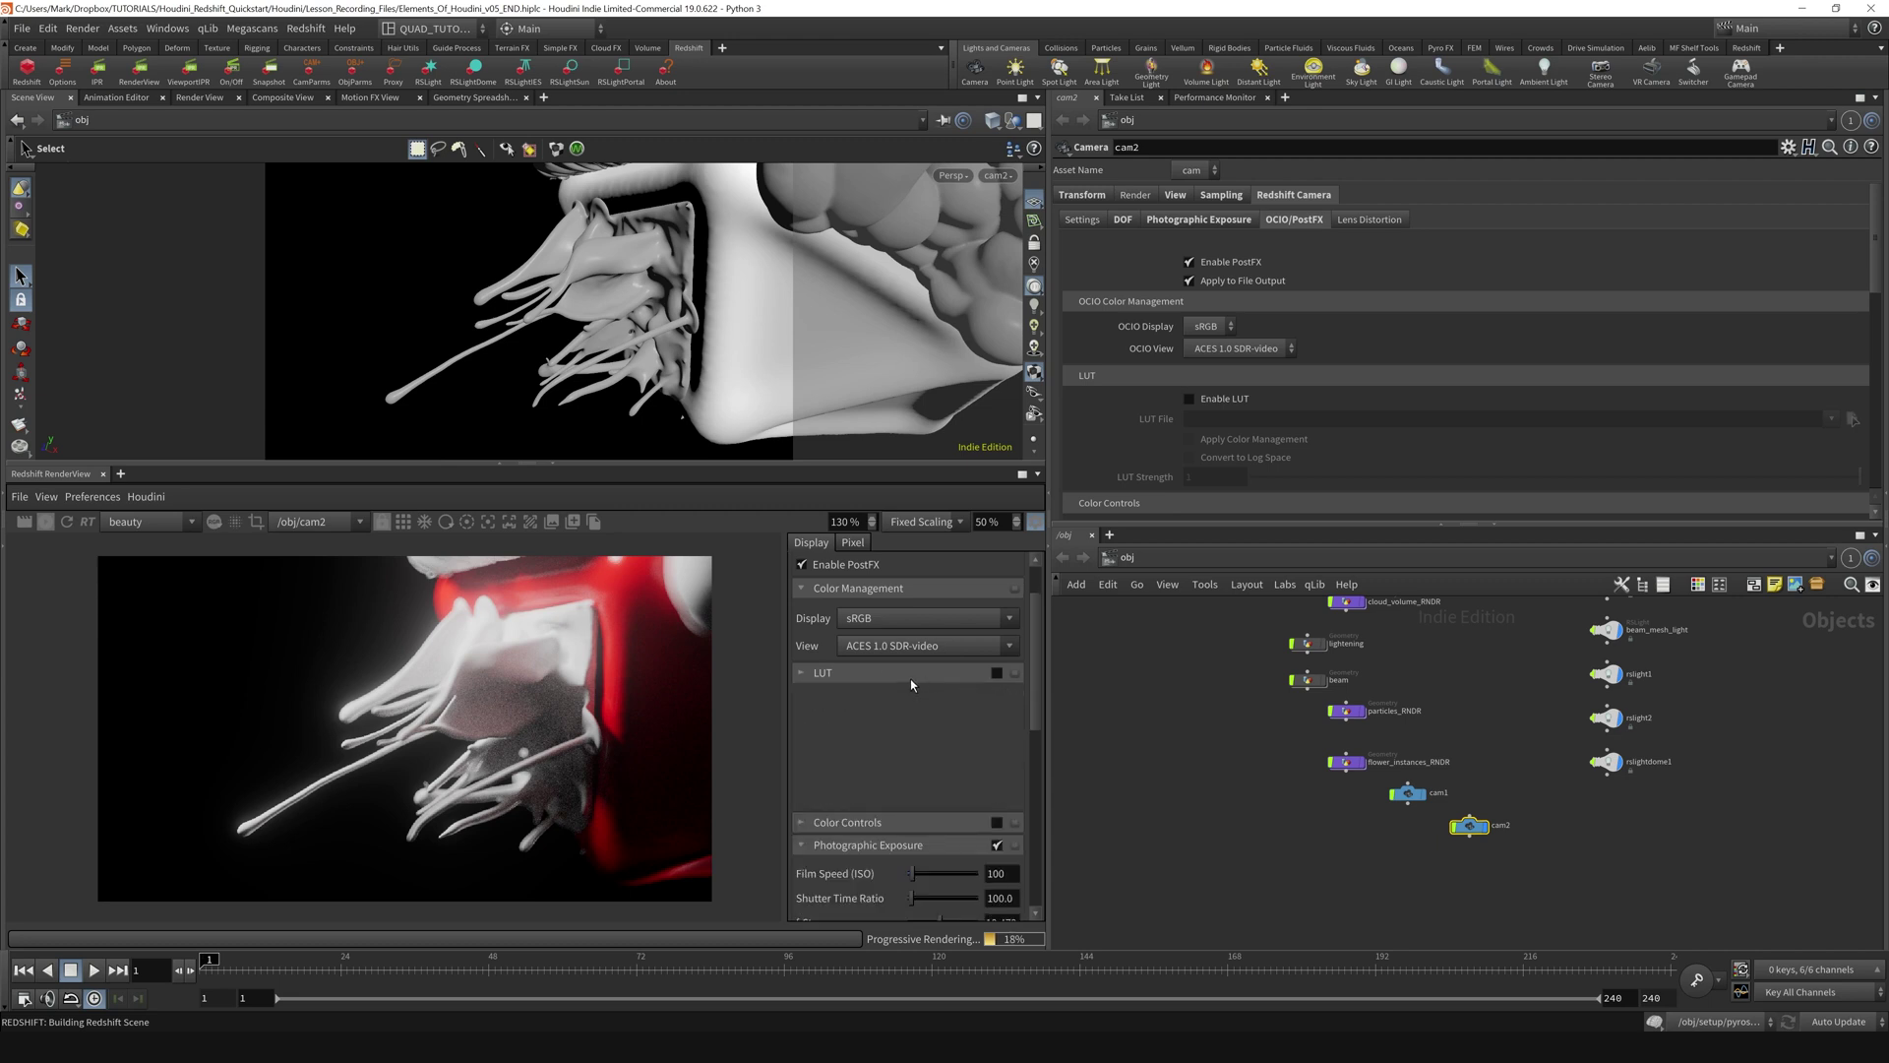
pyautogui.click(997, 673)
pyautogui.click(856, 673)
pyautogui.click(935, 729)
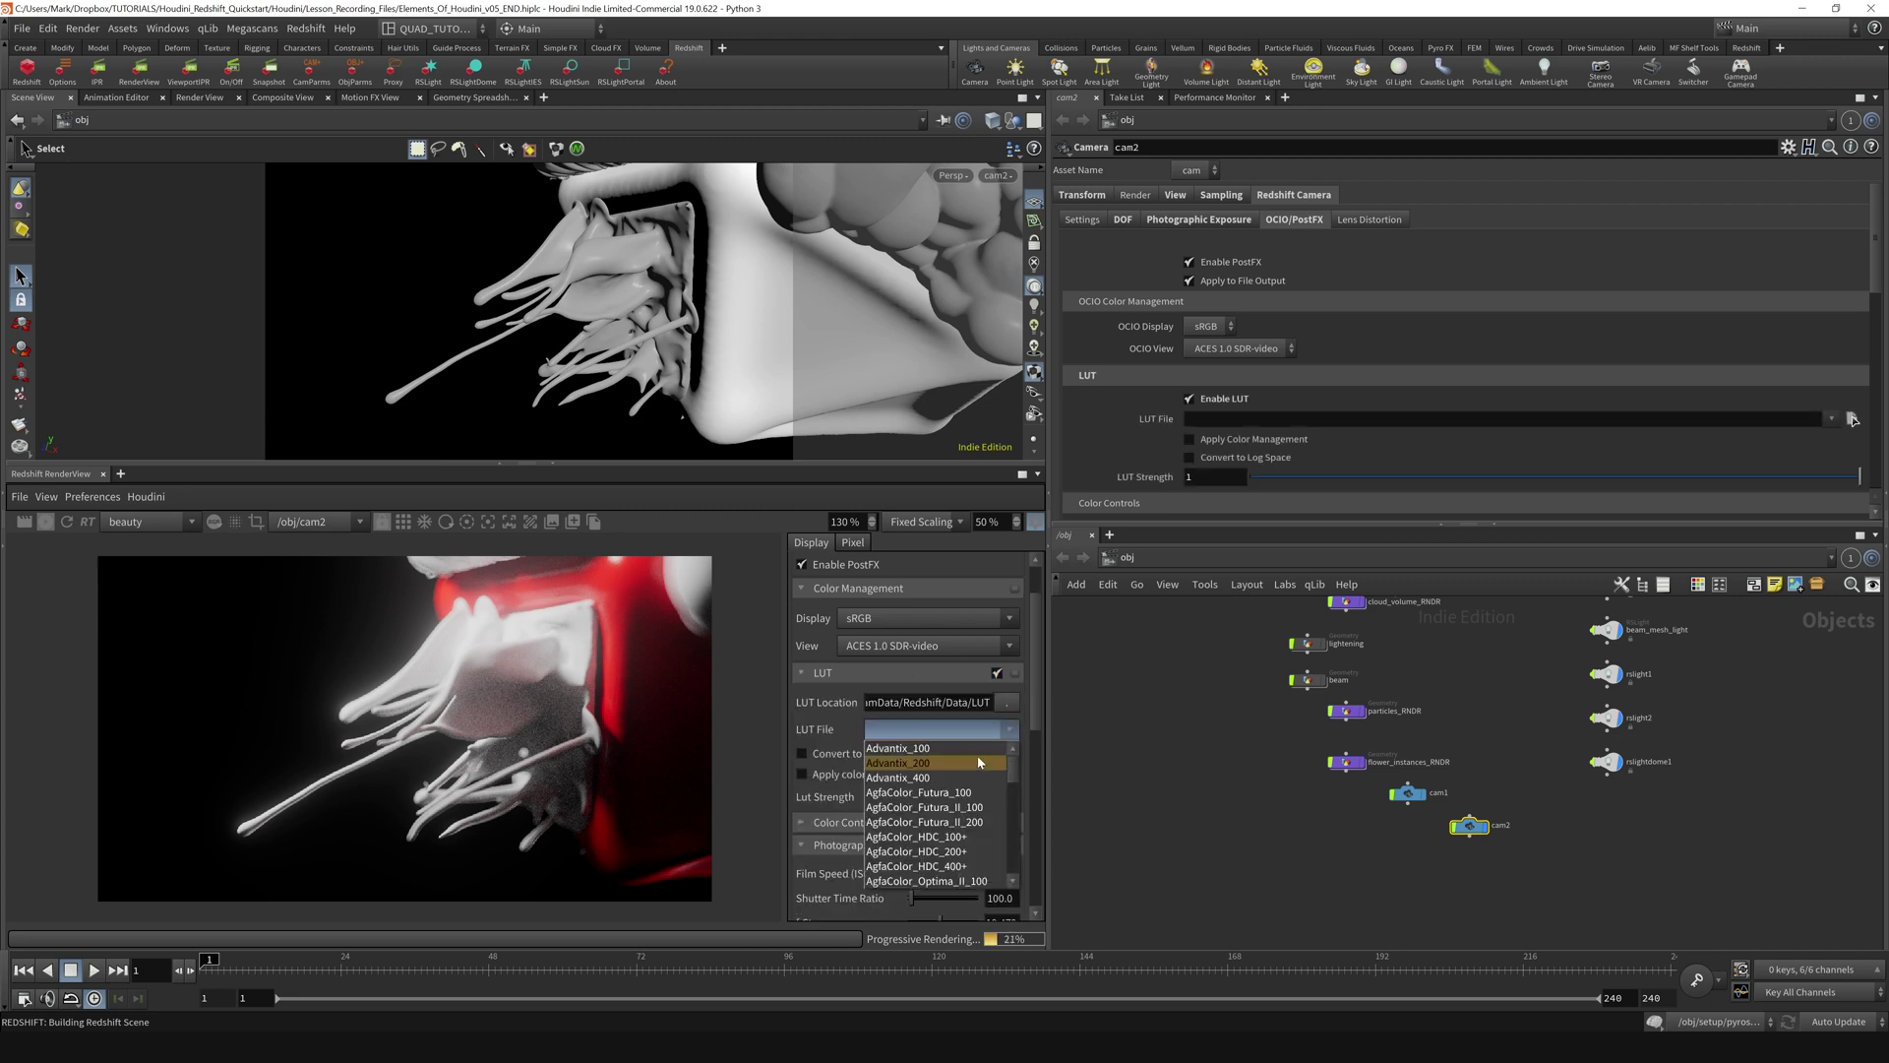
pyautogui.click(957, 763)
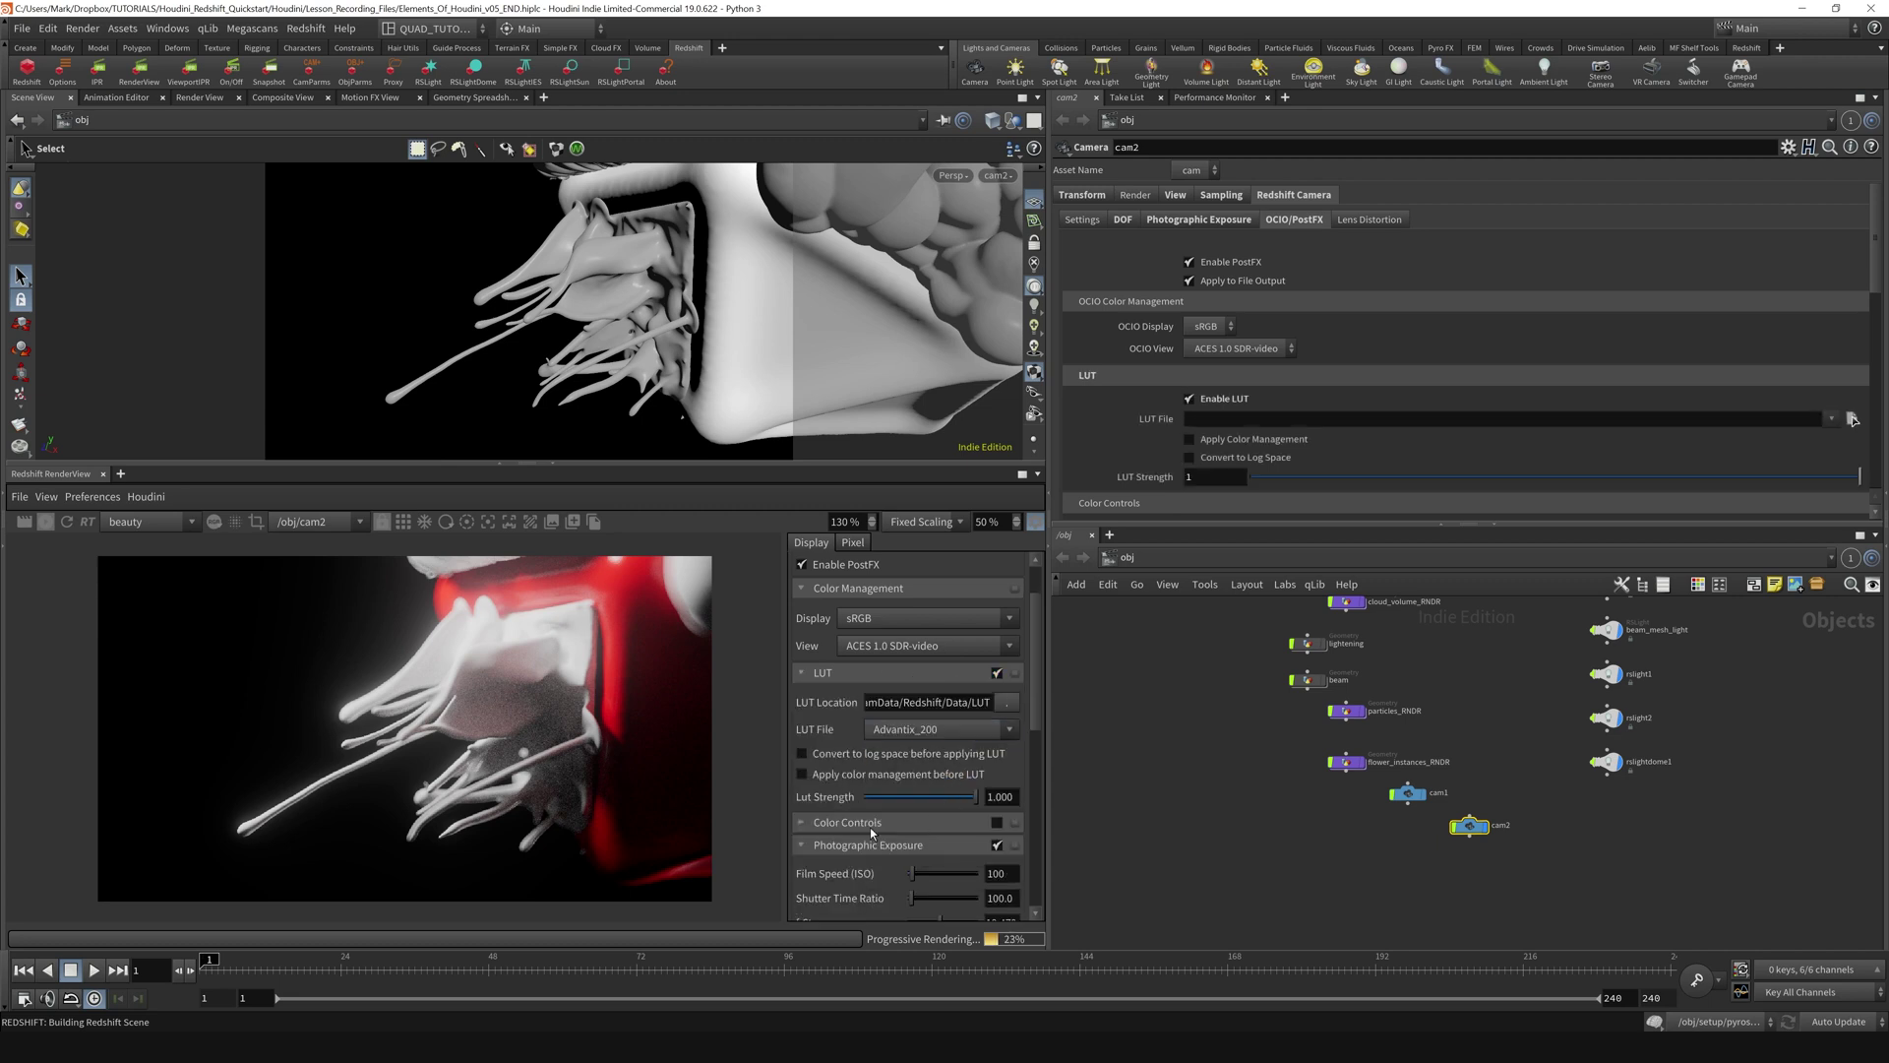
pyautogui.click(939, 729)
pyautogui.click(852, 775)
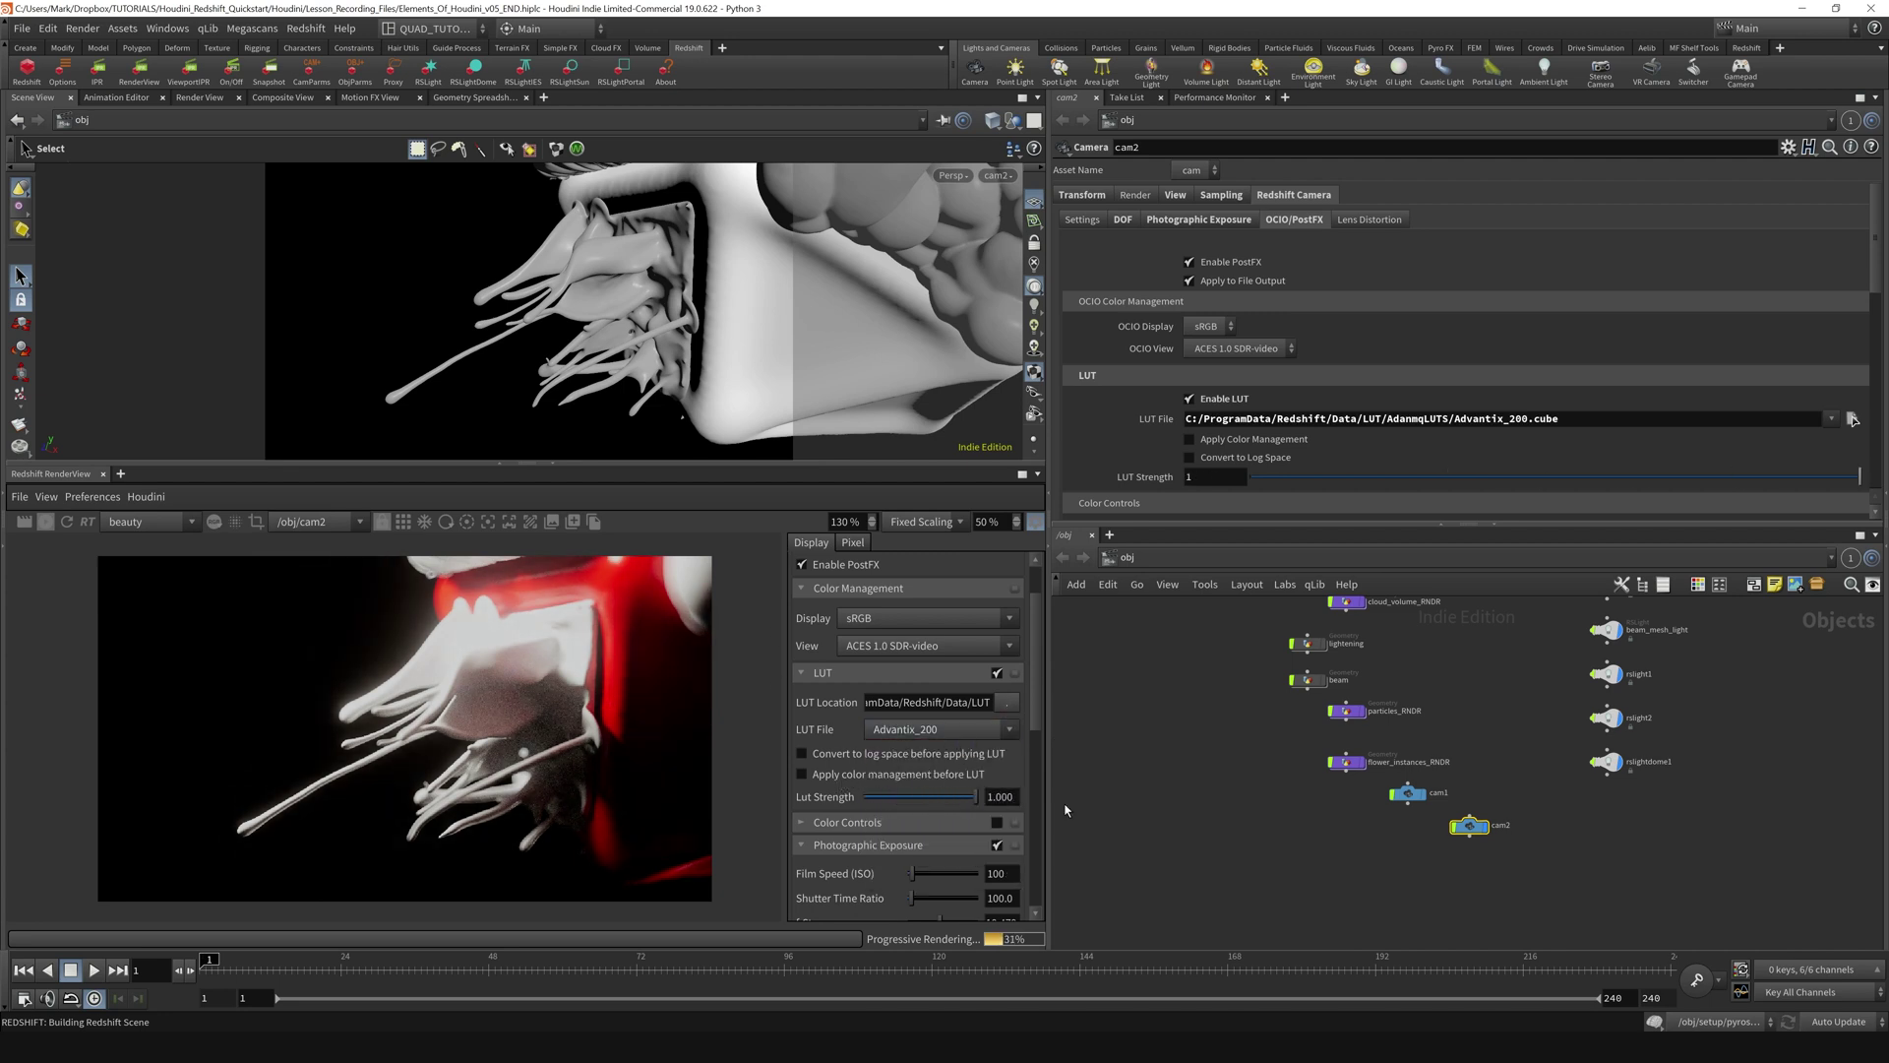
# Compare the LUT and Bloom parameters in the OCIO/PostFX settings of cam2 and cam1.
pyautogui.scroll(-3, 1126, 434)
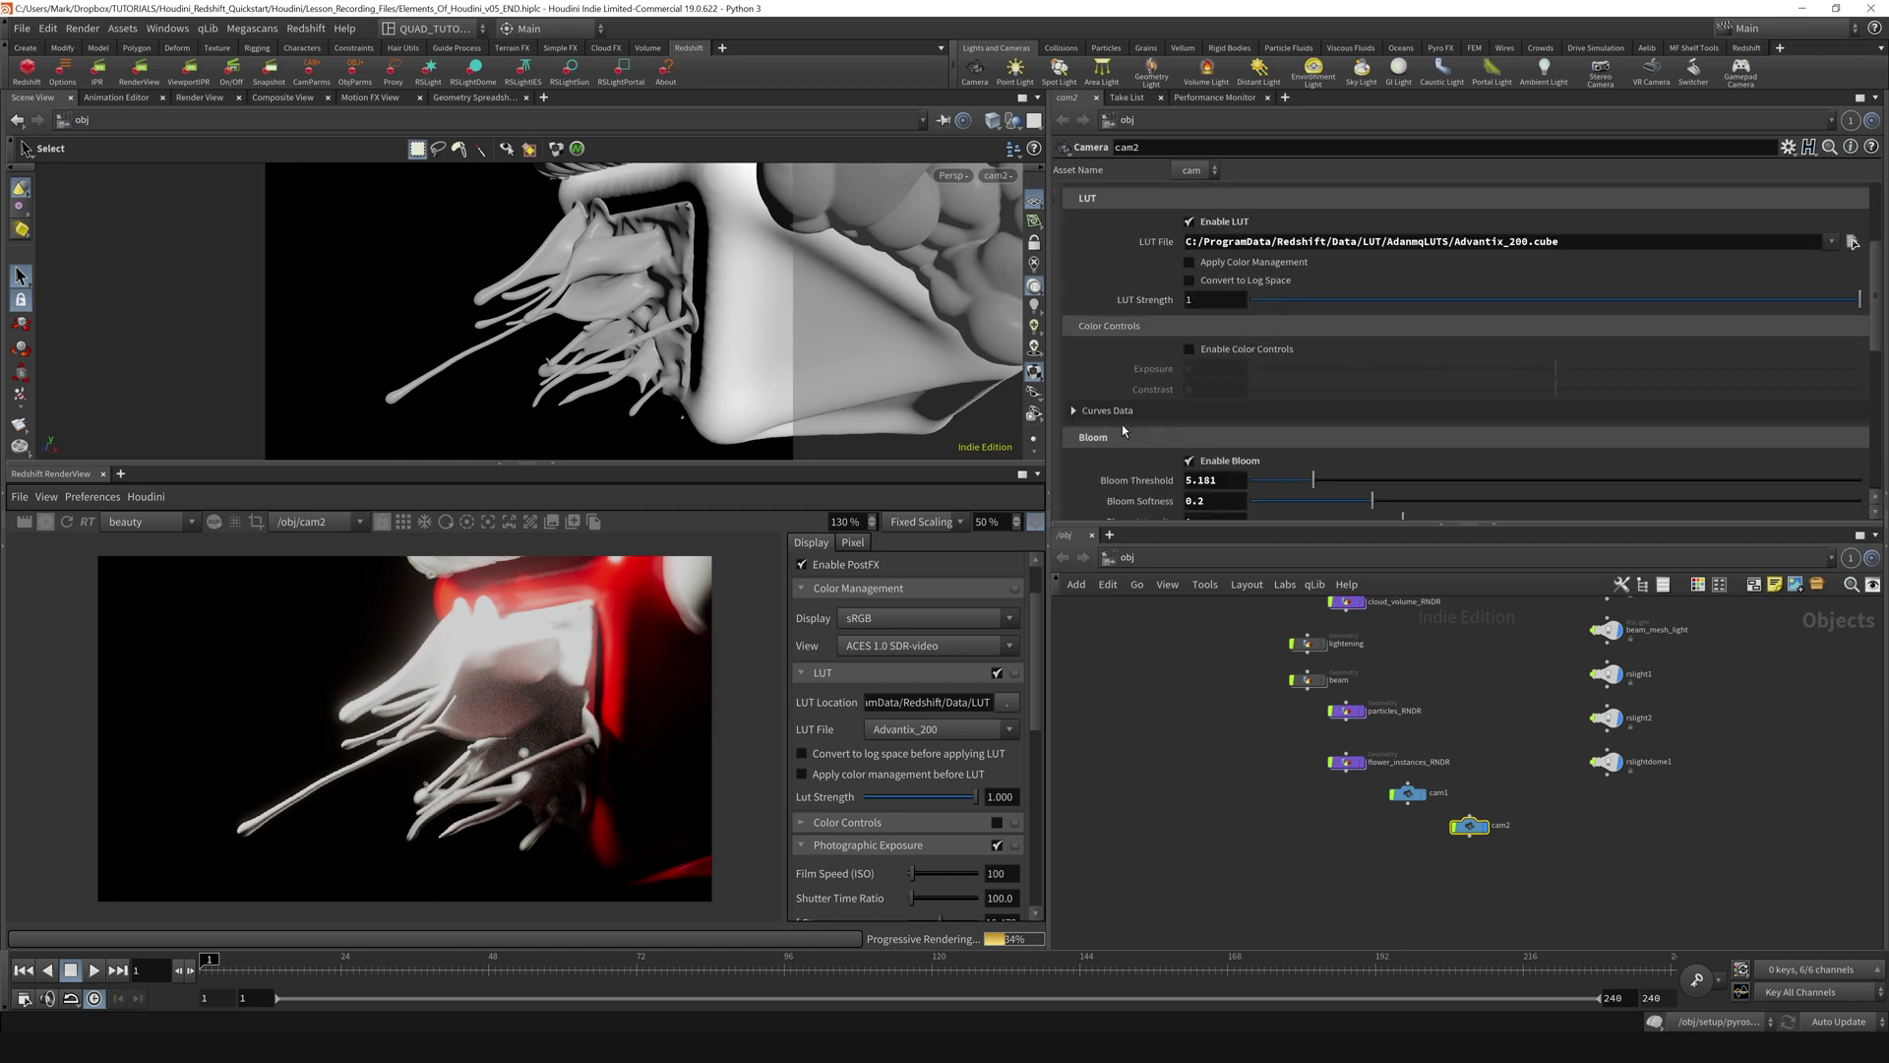
pyautogui.scroll(-3, 1268, 308)
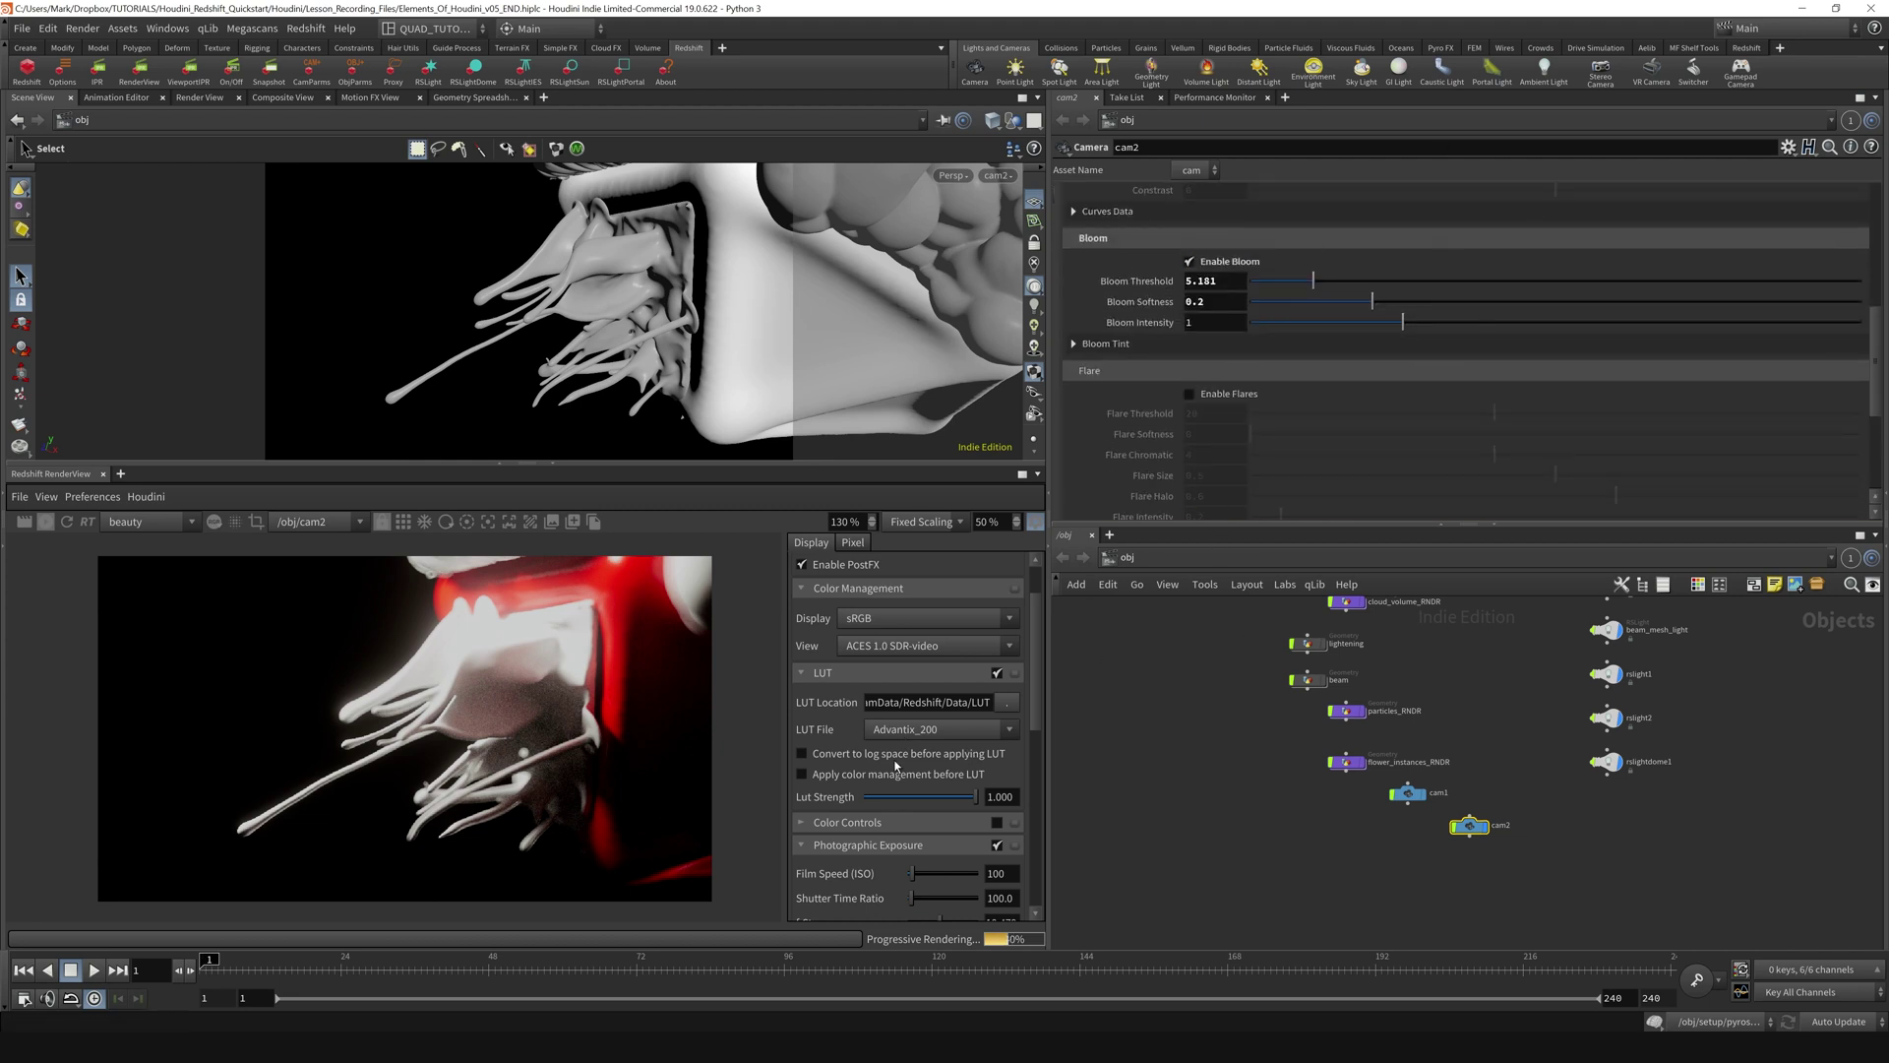
pyautogui.scroll(-3, 827, 830)
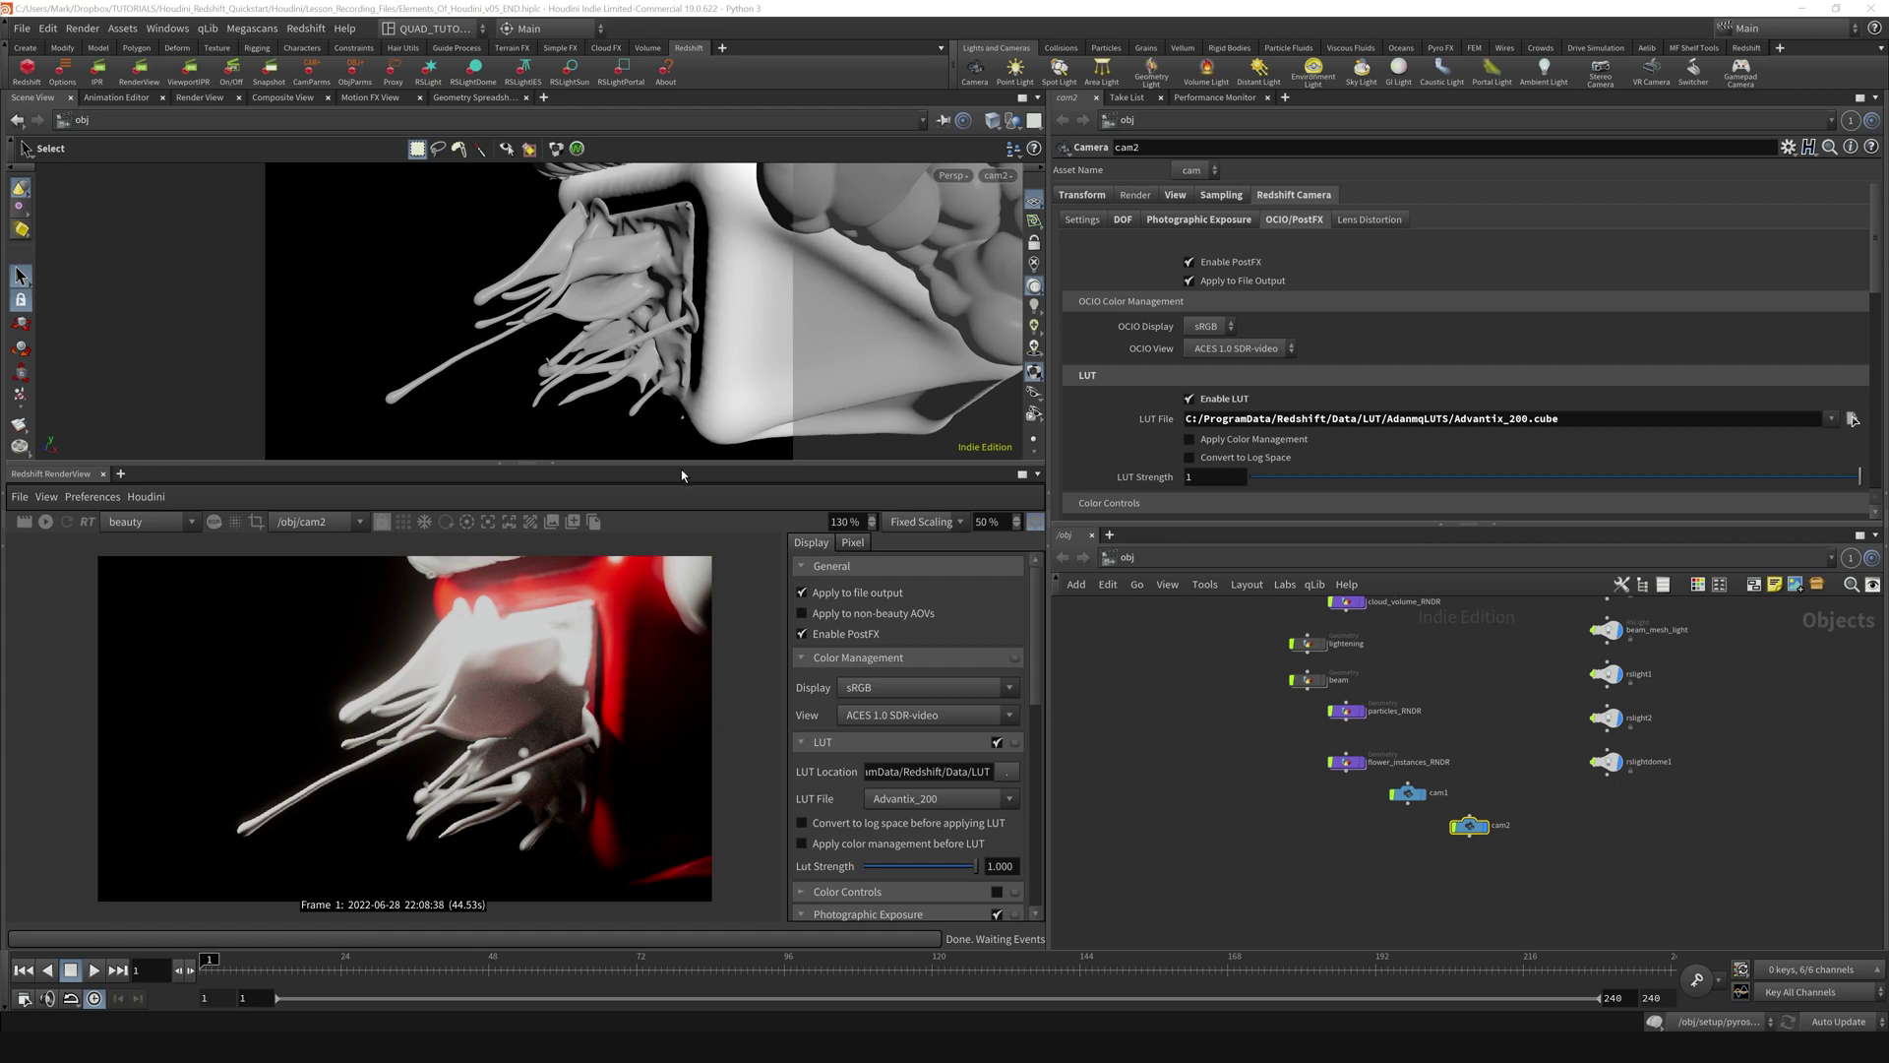
pyautogui.click(1389, 798)
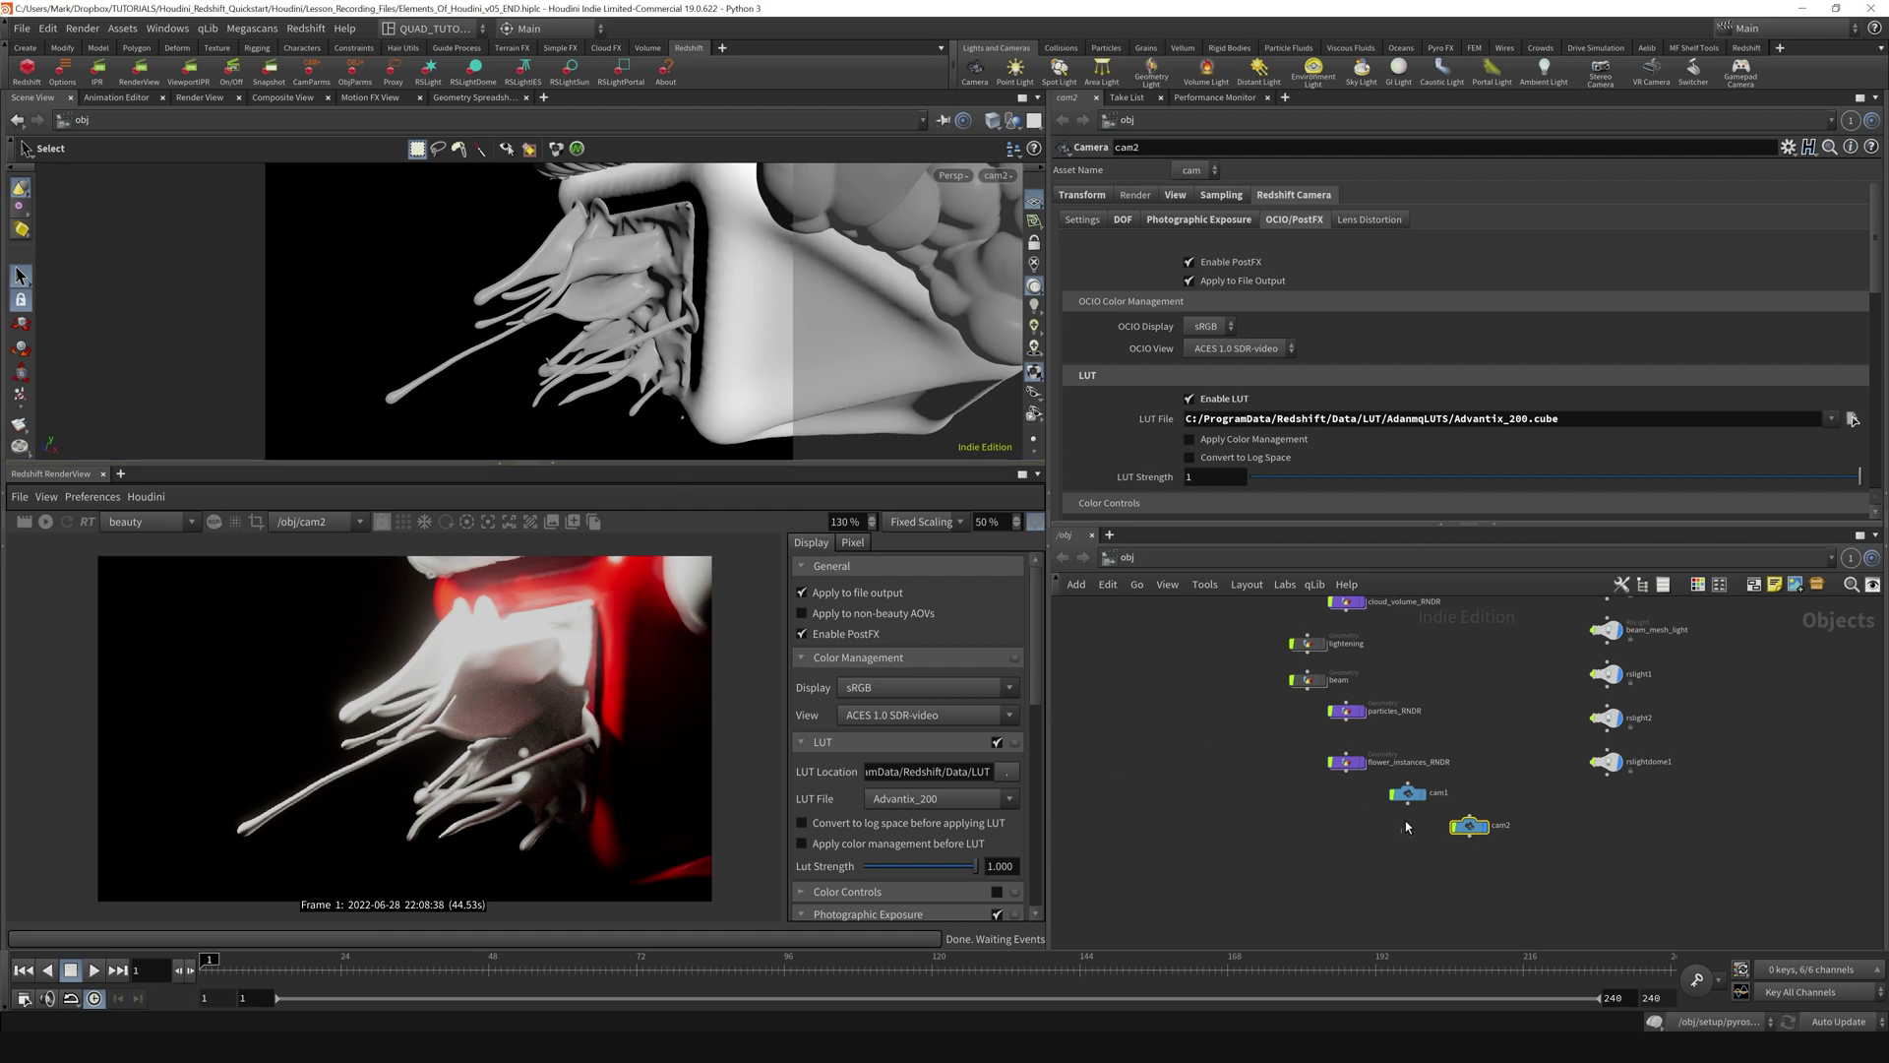
pyautogui.scroll(-10, 1156, 481)
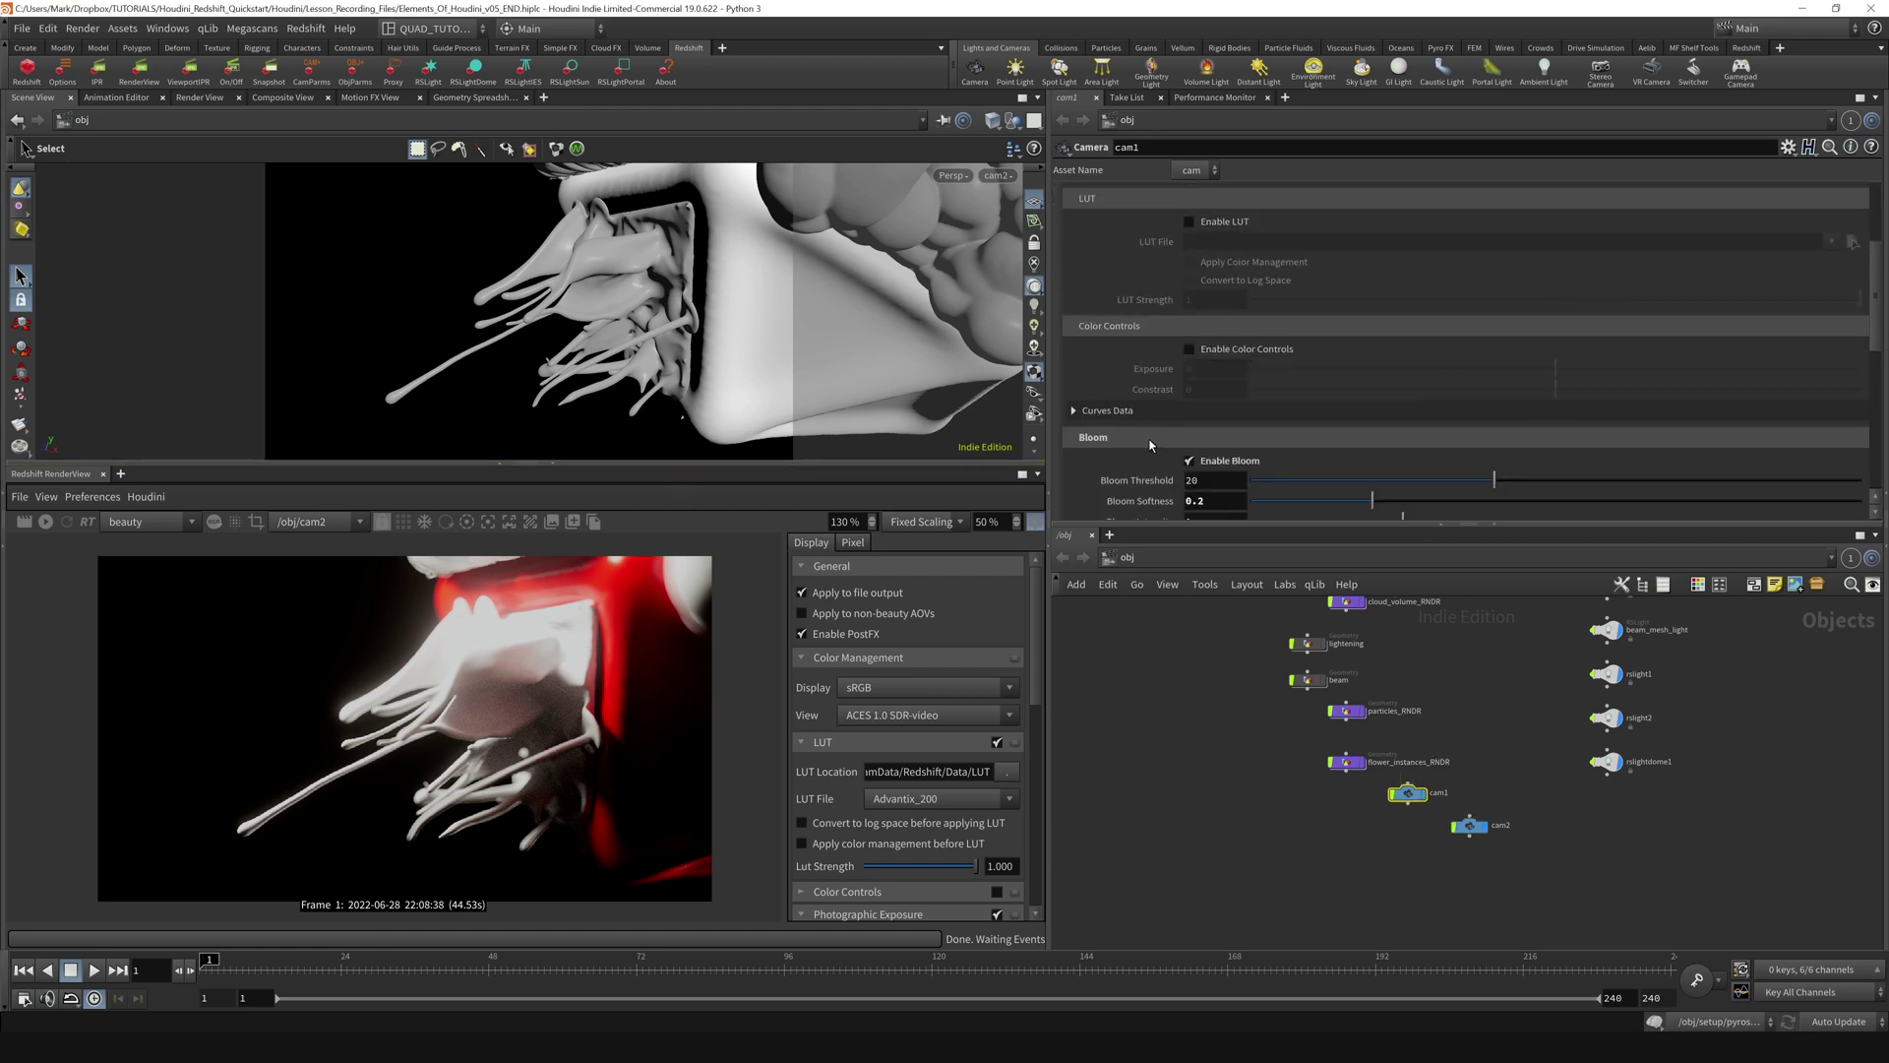
pyautogui.scroll(-5, 1131, 349)
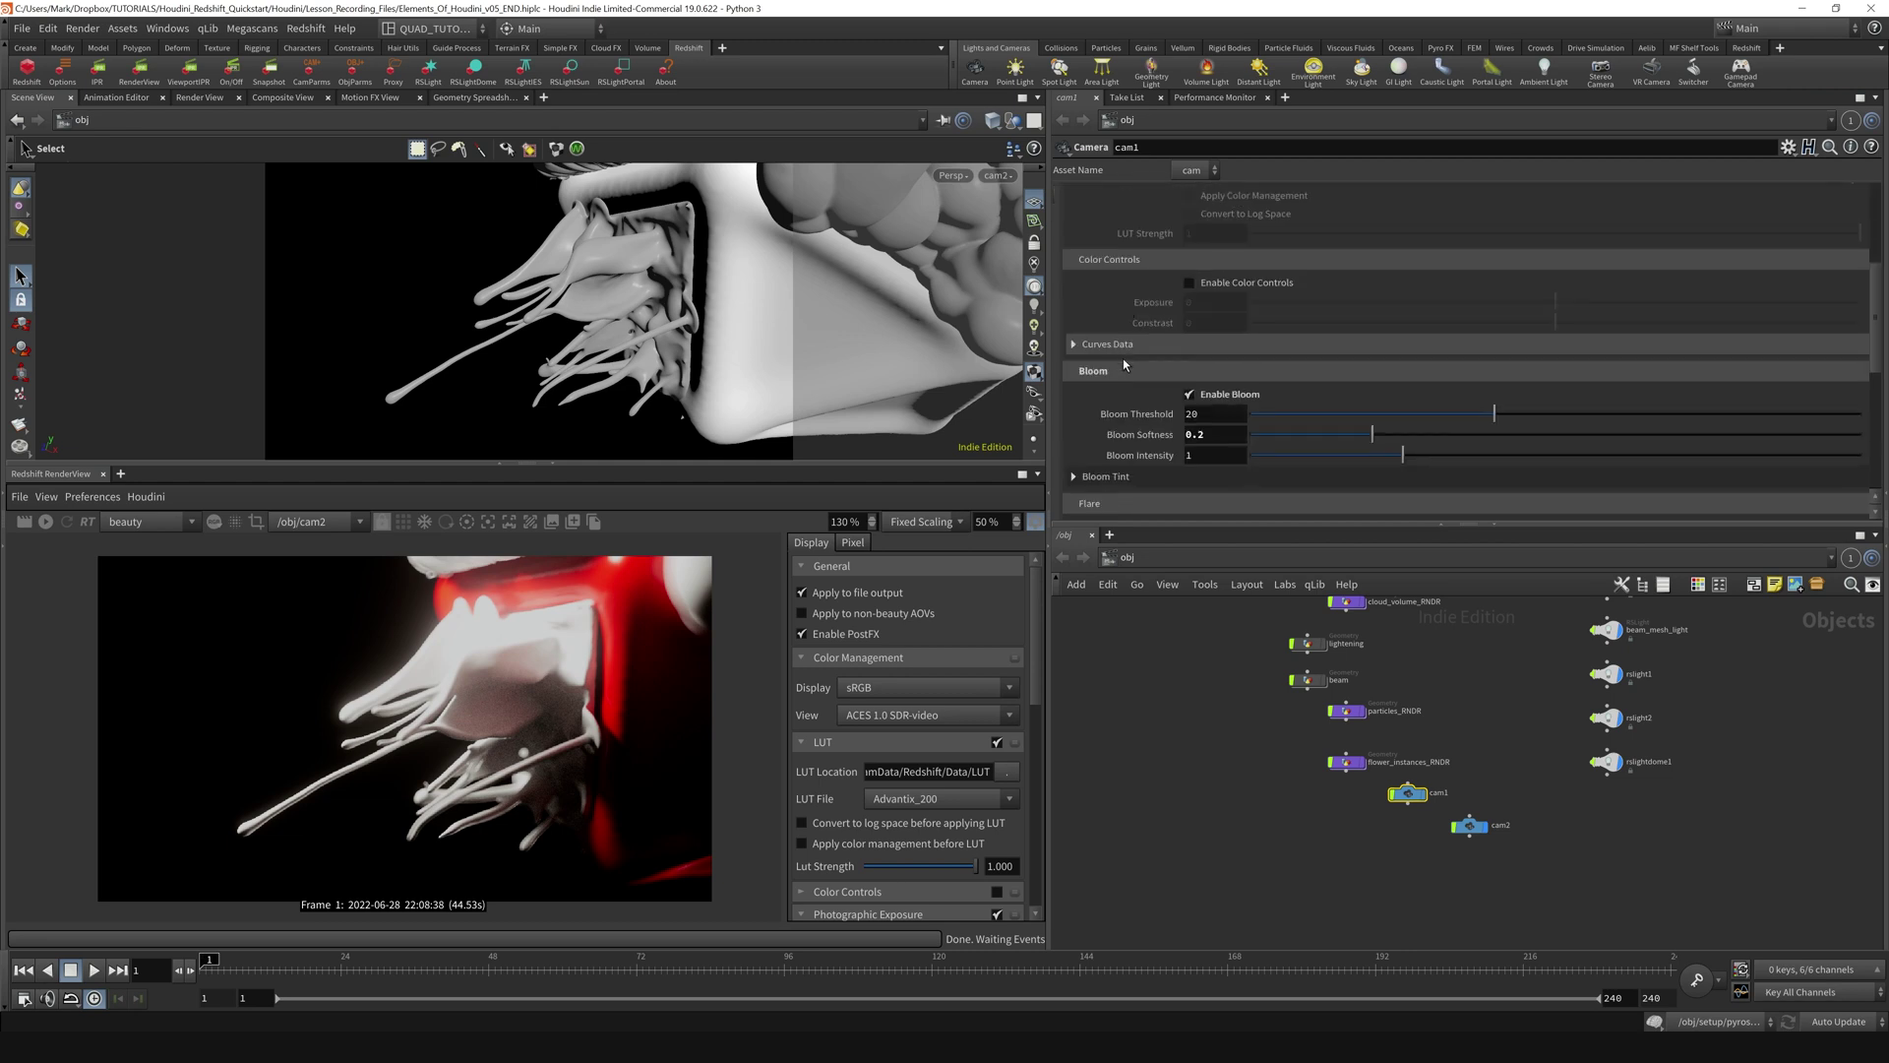
pyautogui.click(1470, 825)
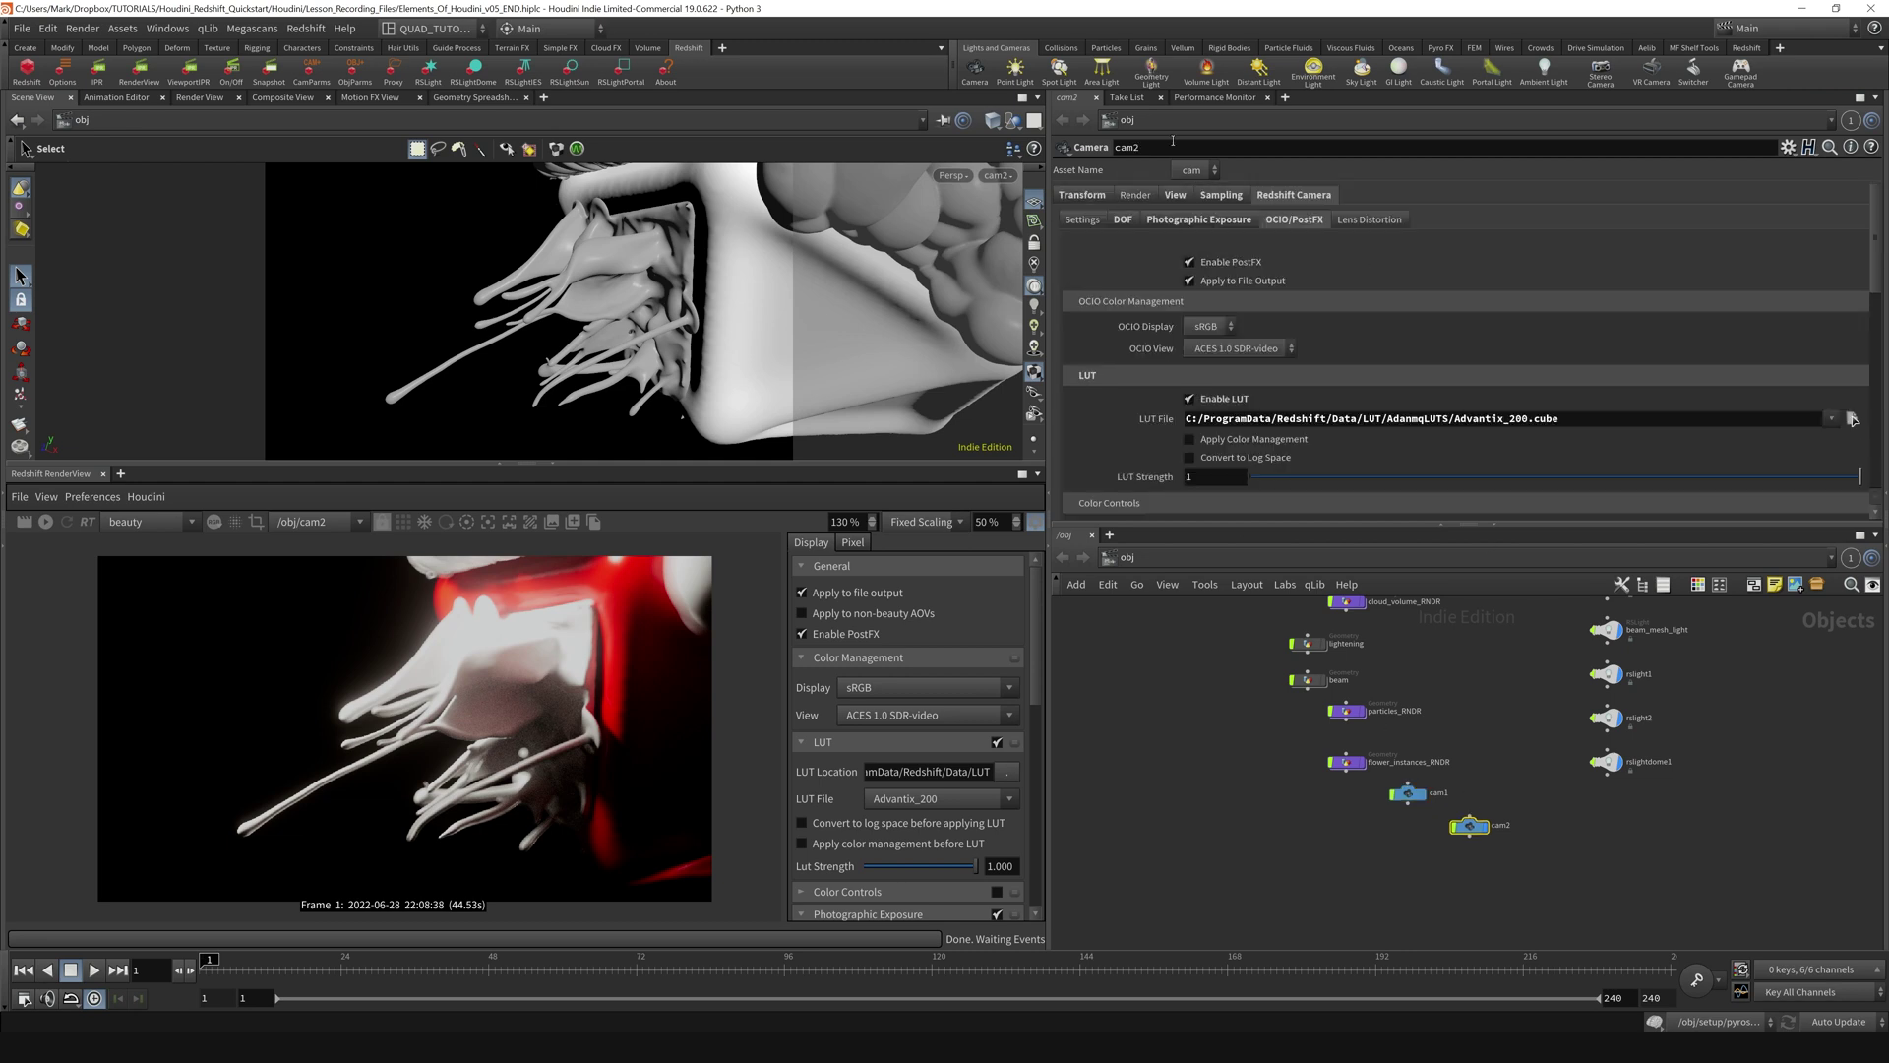
pyautogui.click(1410, 792)
pyautogui.scroll(3, 1154, 472)
pyautogui.scroll(2, 1161, 472)
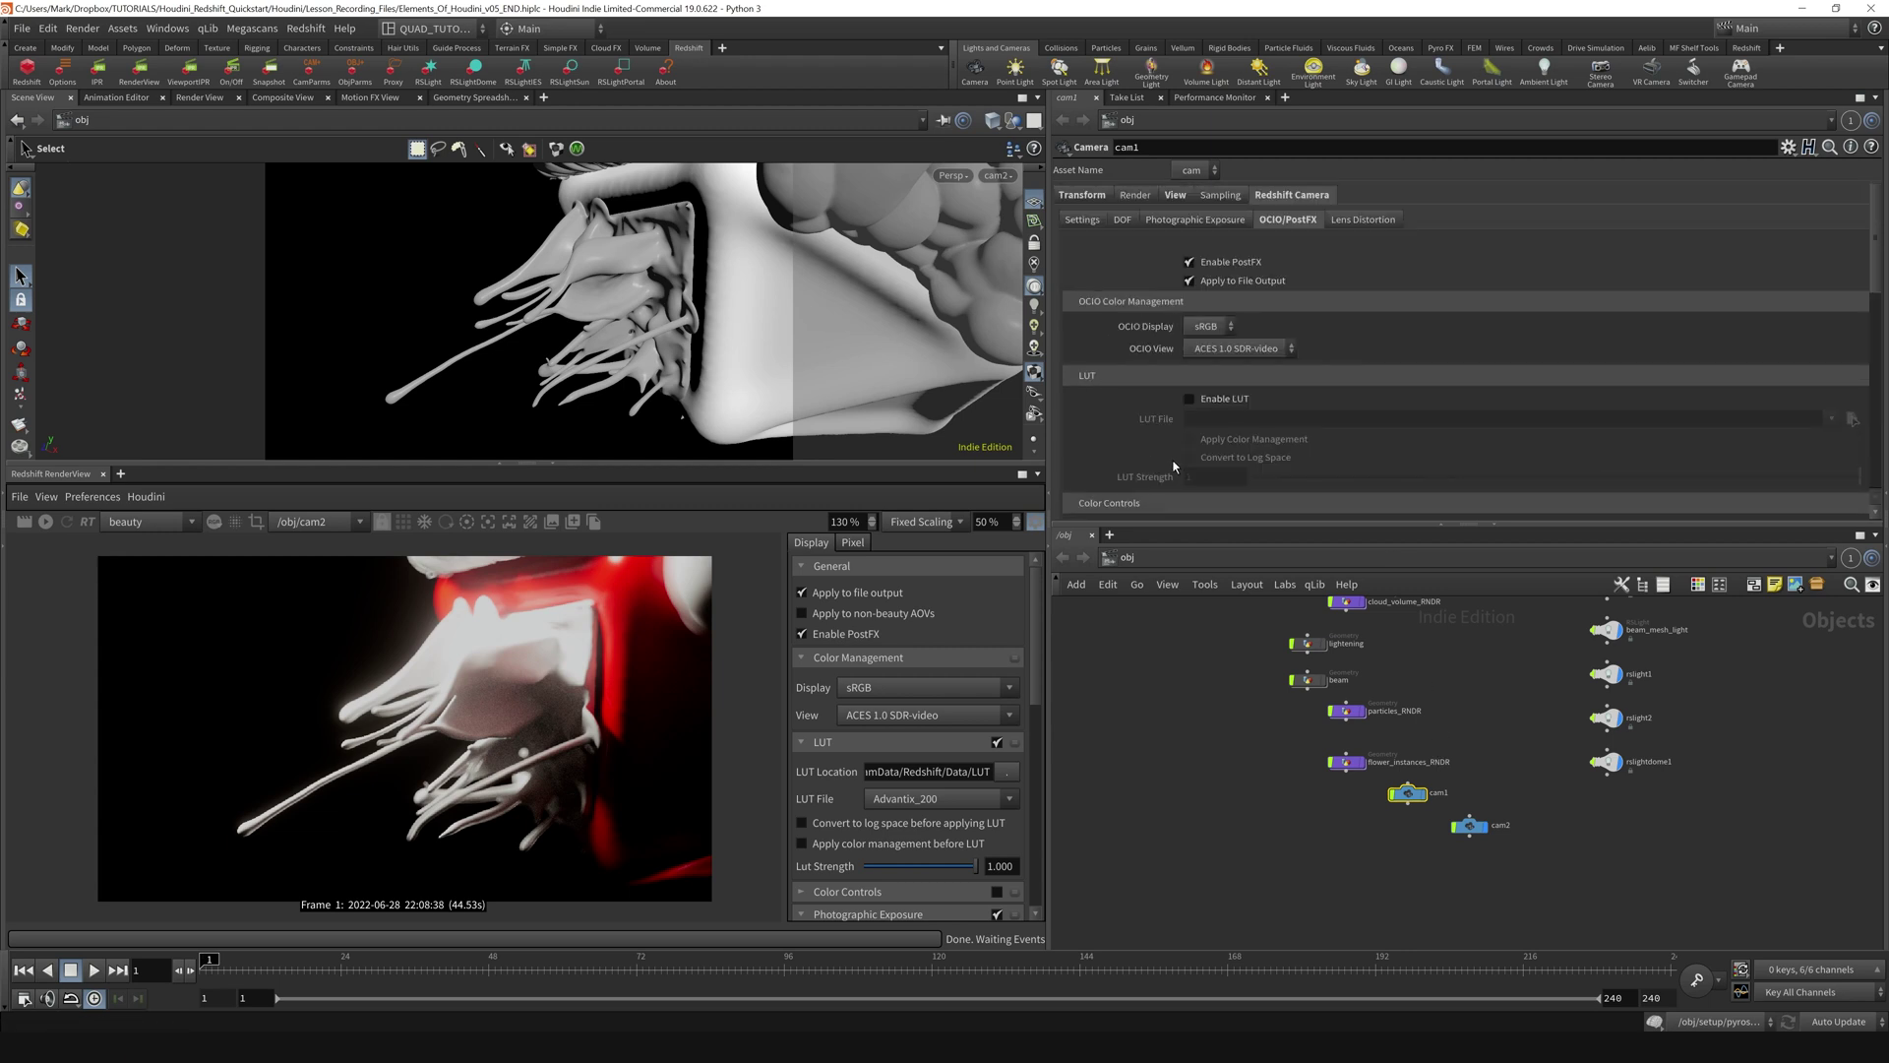
pyautogui.scroll(-7, 1136, 428)
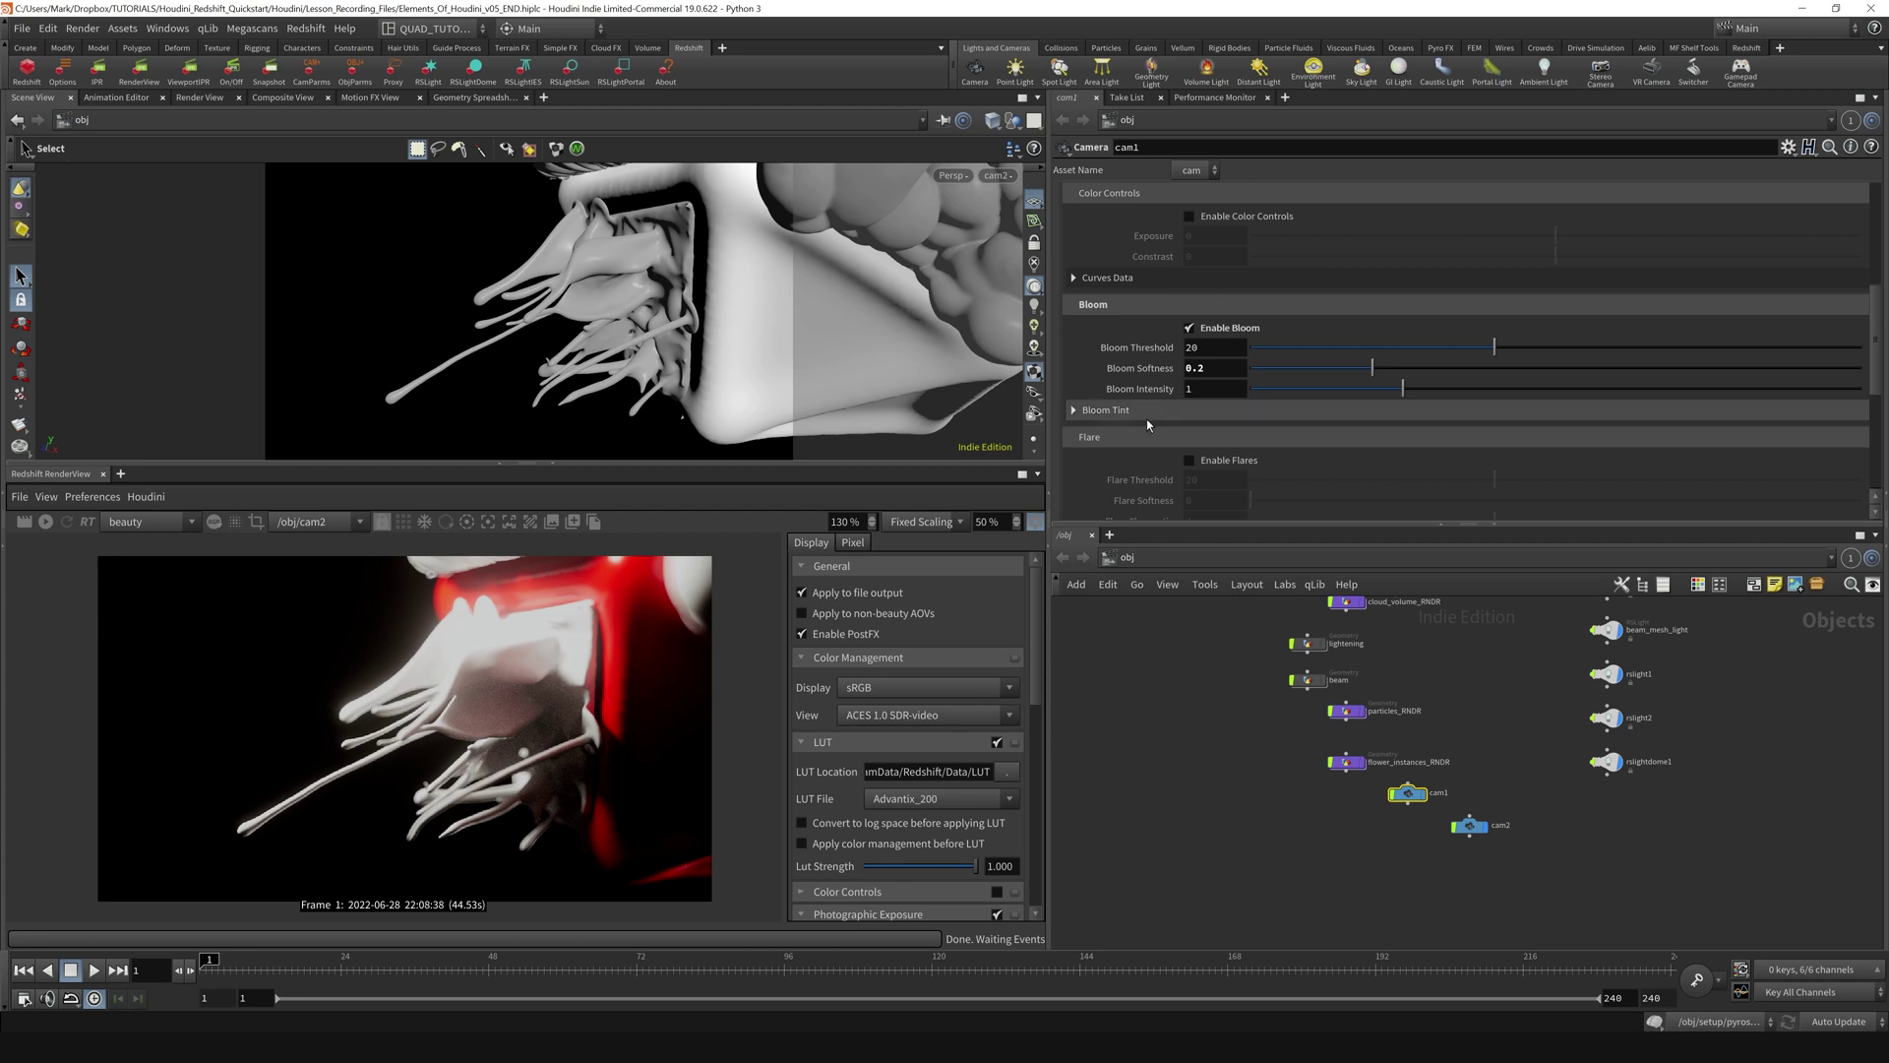
pyautogui.scroll(-3, 1147, 420)
pyautogui.moveTo(1461, 730); pyautogui.dragTo(1462, 733)
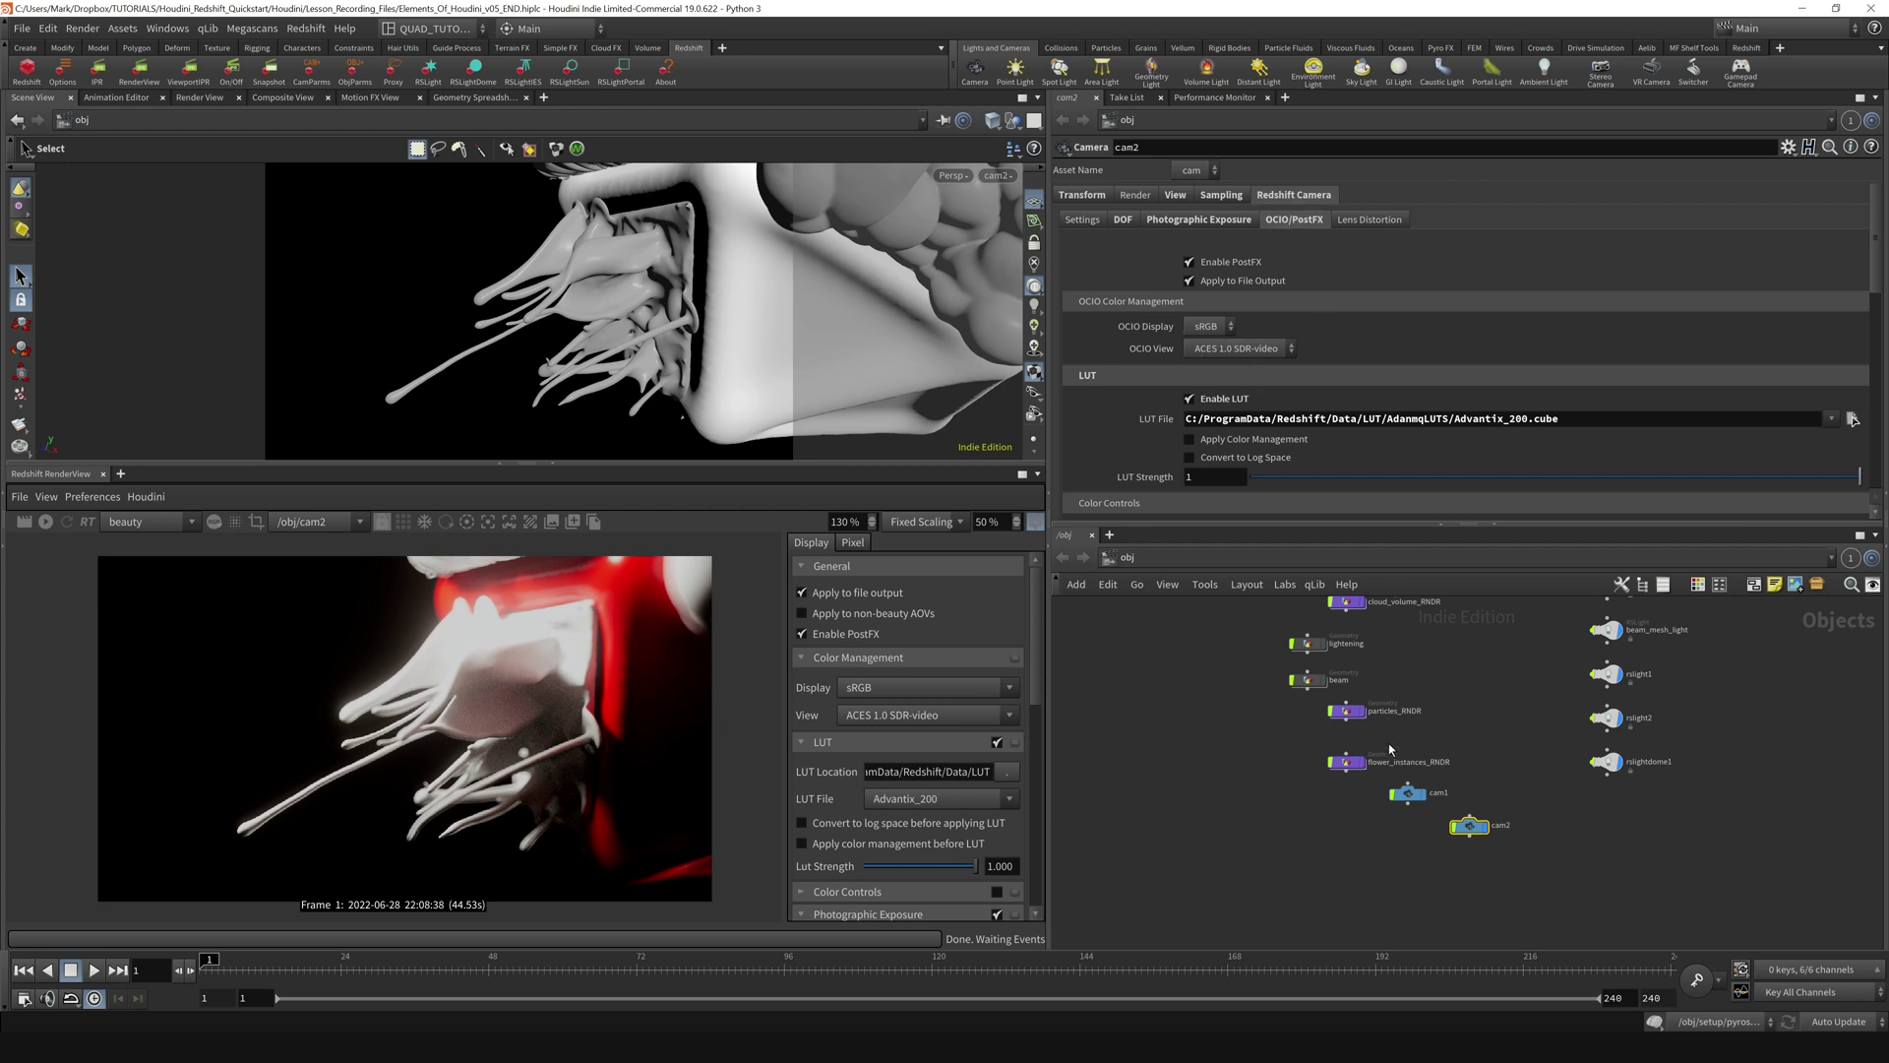
# Copy cam1's OCIO/PostFX parameters and paste their values onto cam2's OCIO/PostFX settings.
pyautogui.click(1407, 793)
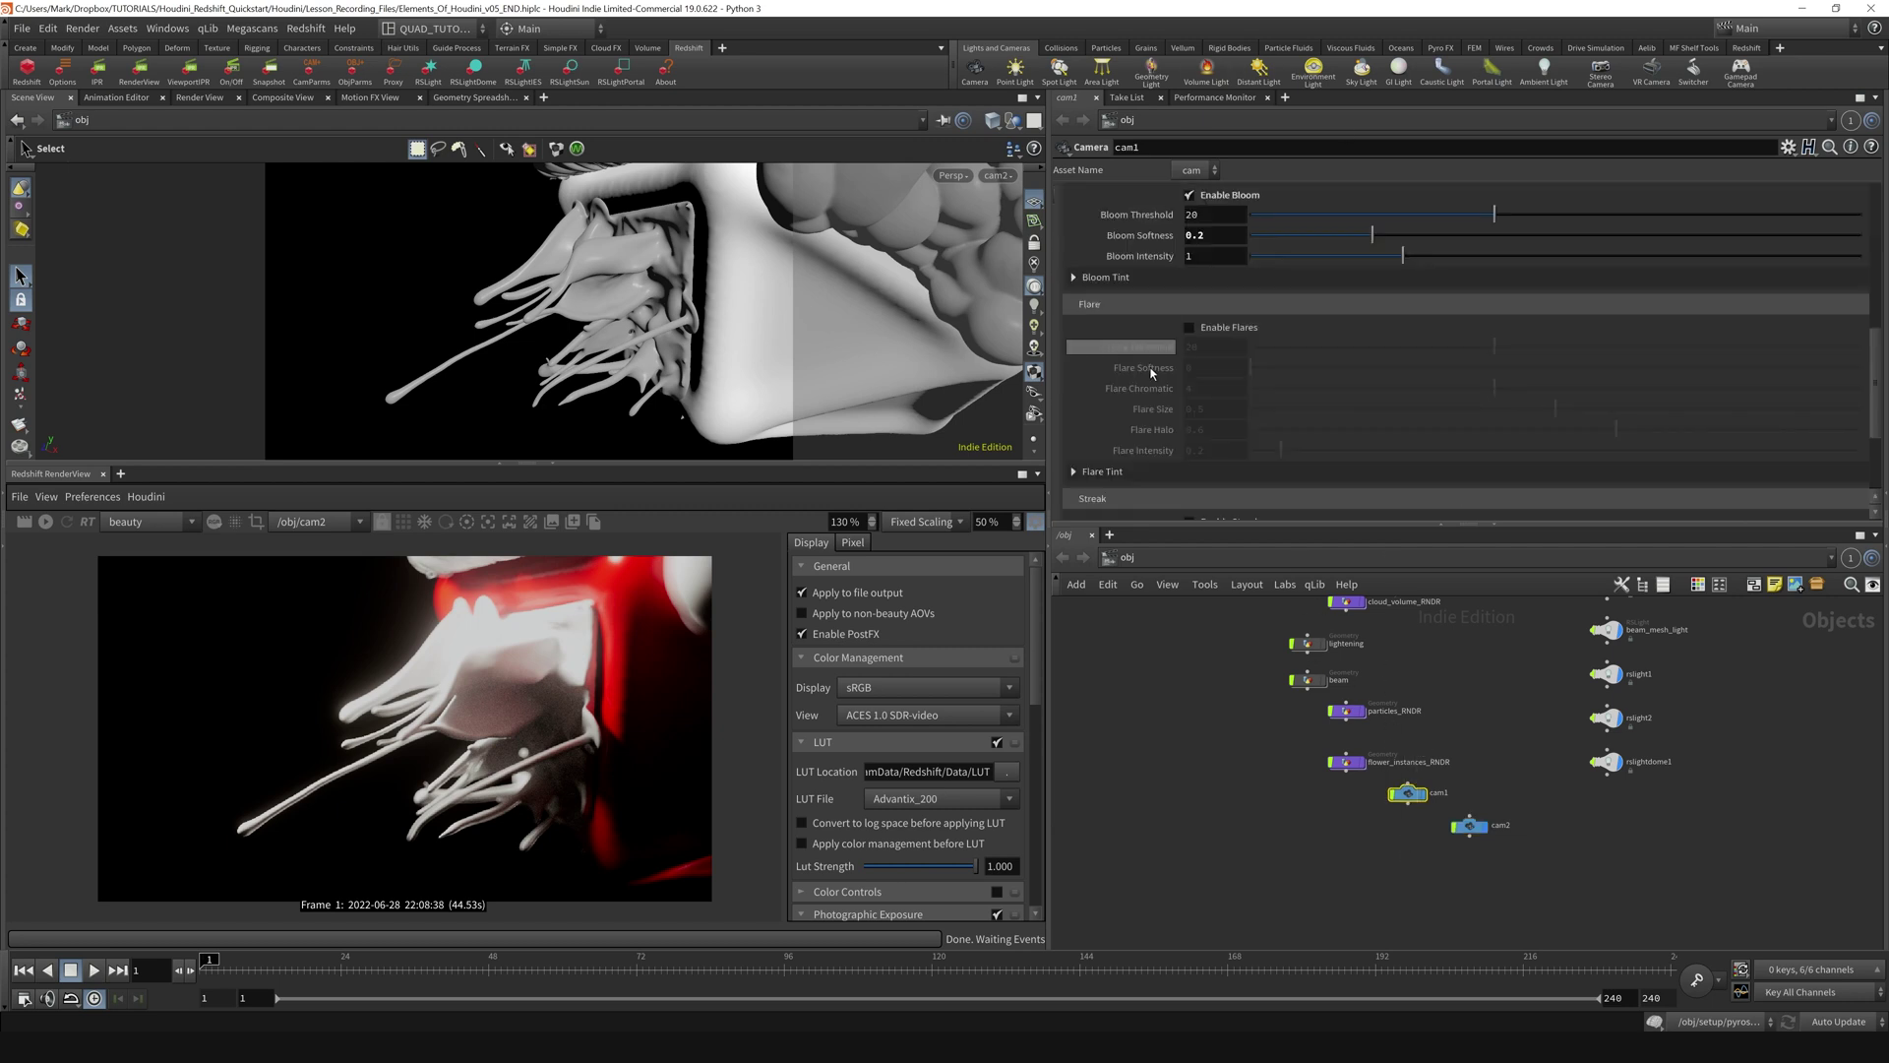
pyautogui.scroll(2, 1147, 463)
pyautogui.scroll(5, 1147, 463)
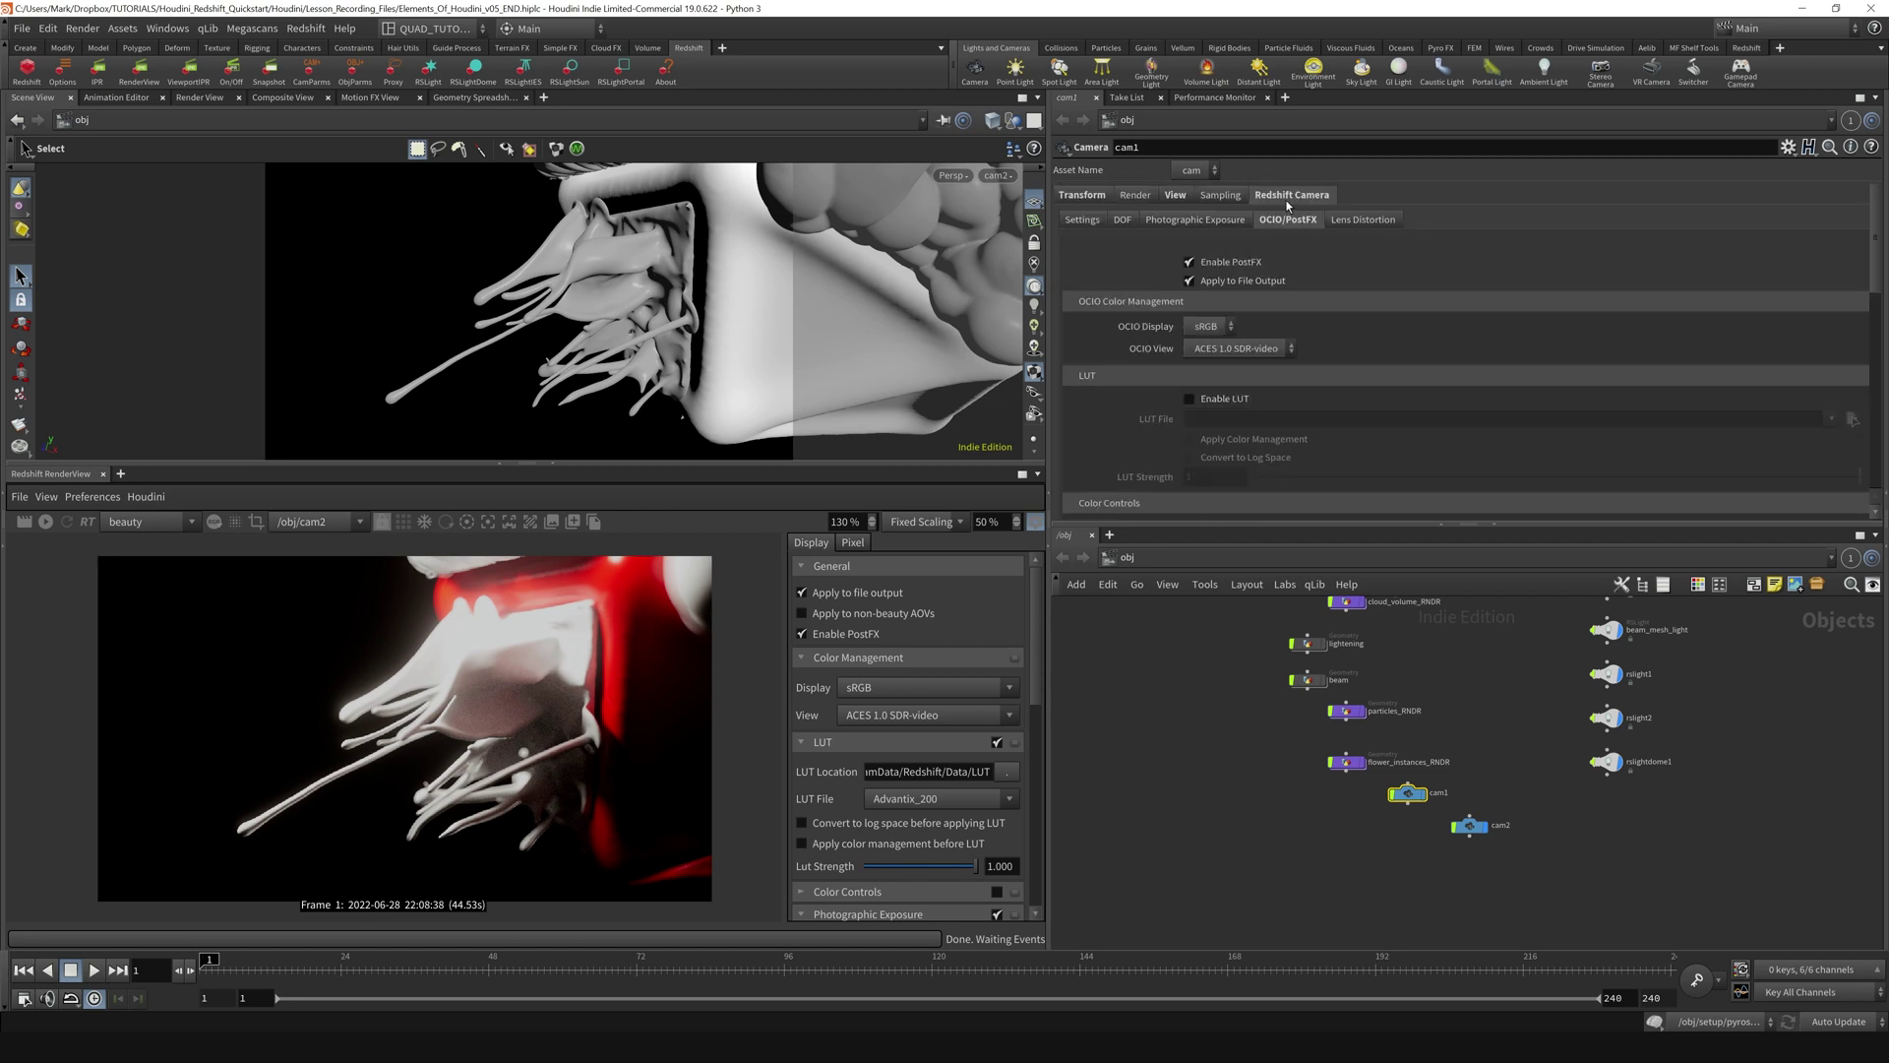
pyautogui.rightClick(1279, 222)
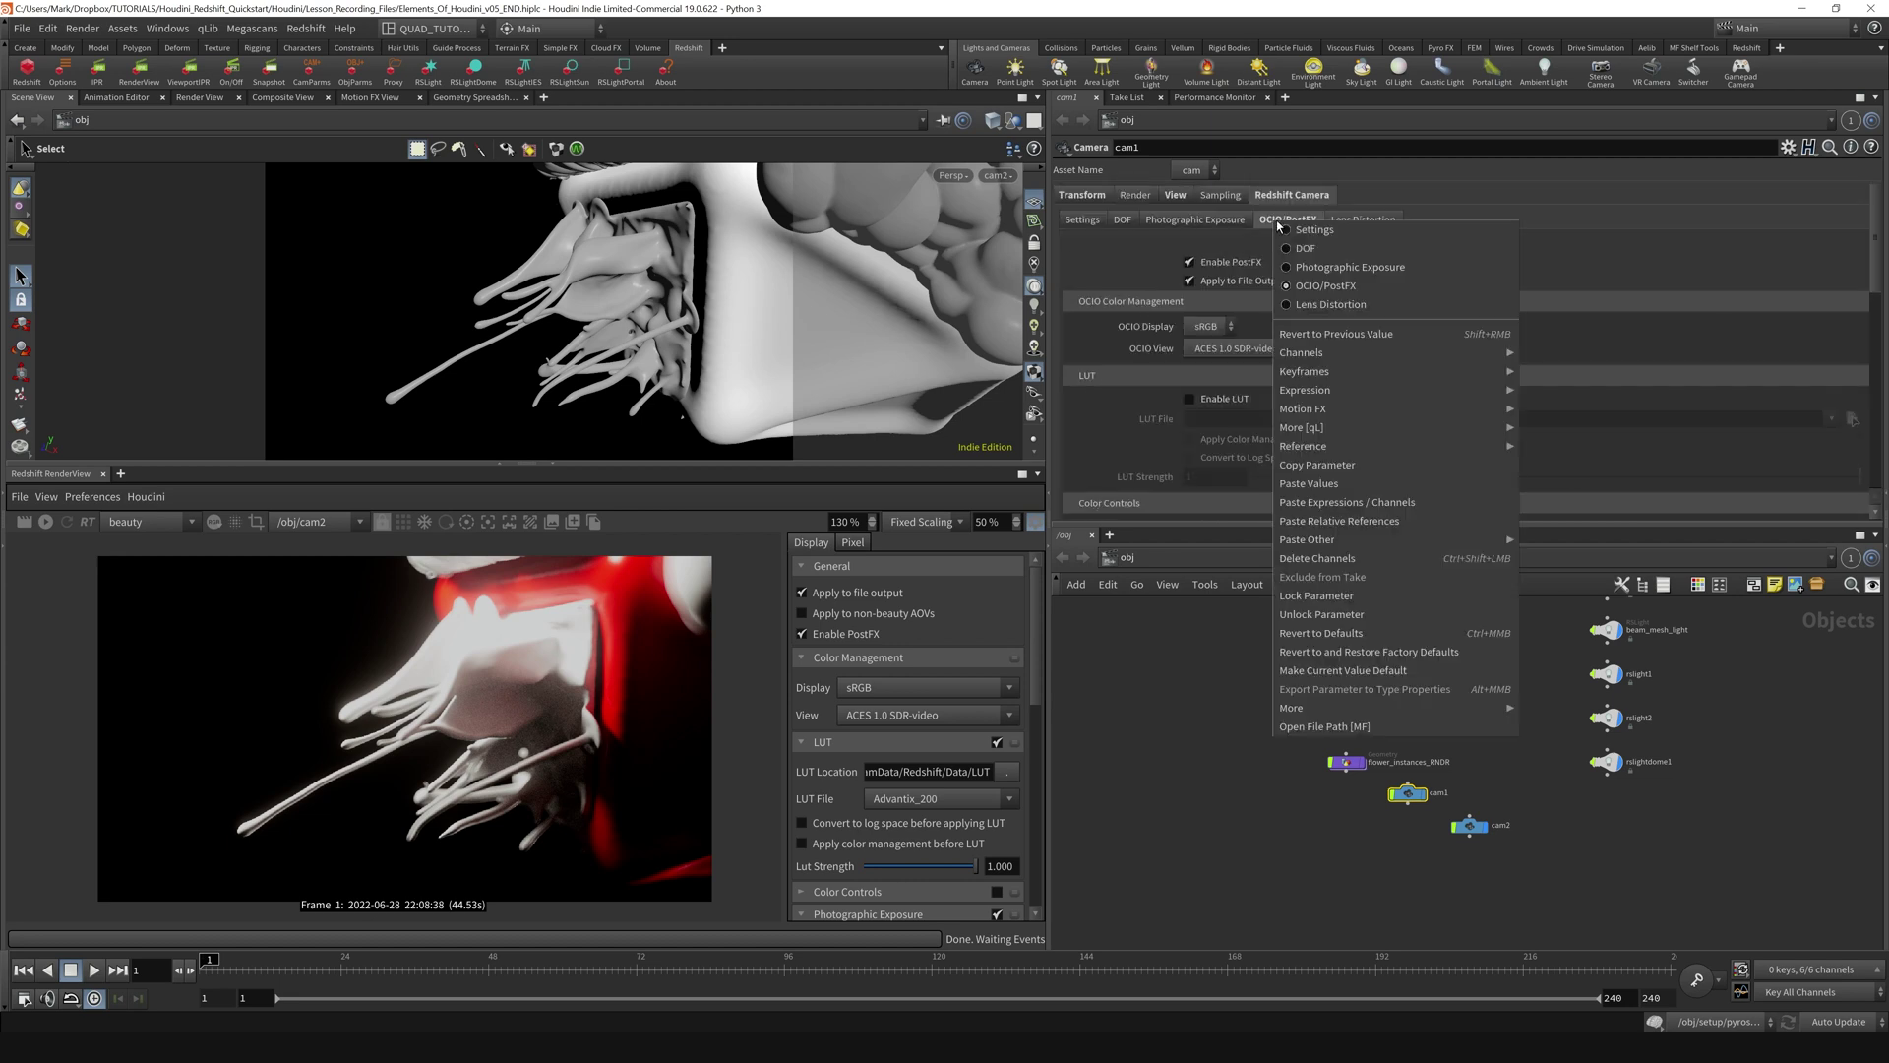
pyautogui.click(1314, 464)
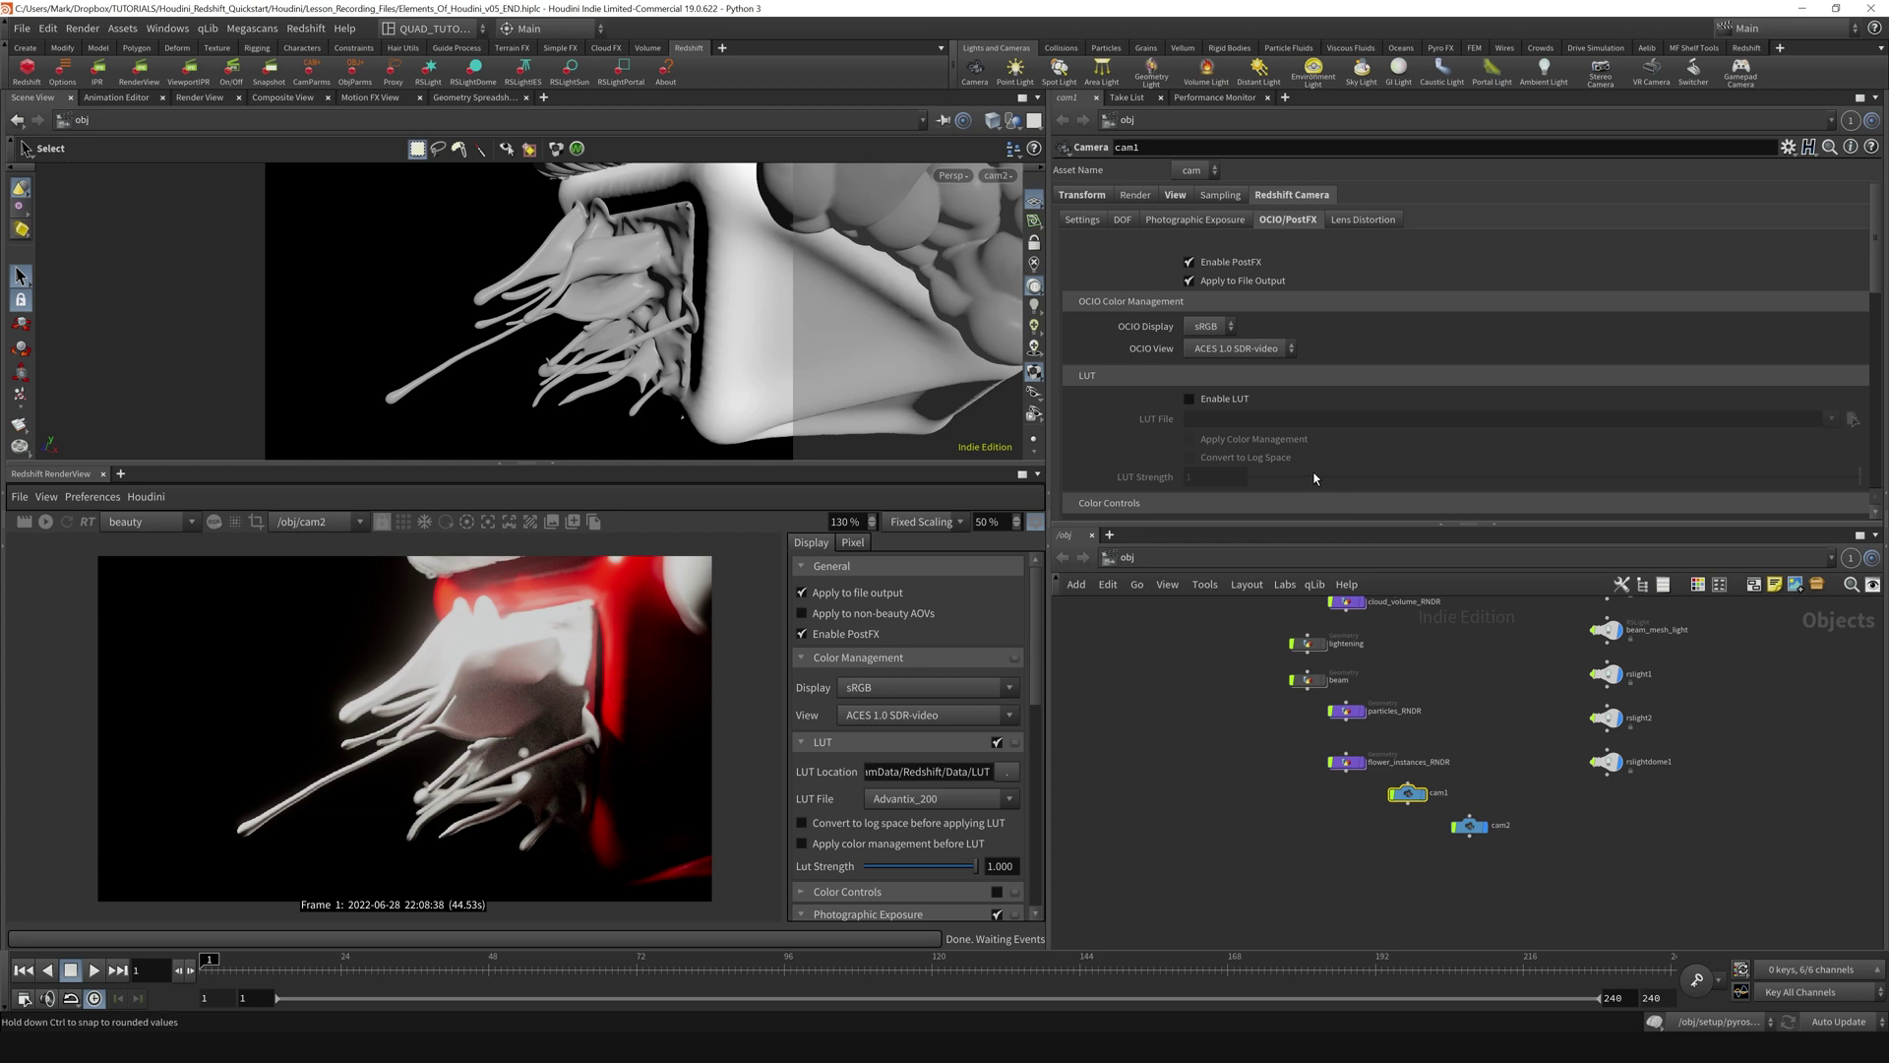
pyautogui.moveTo(1482, 888); pyautogui.dragTo(1459, 784)
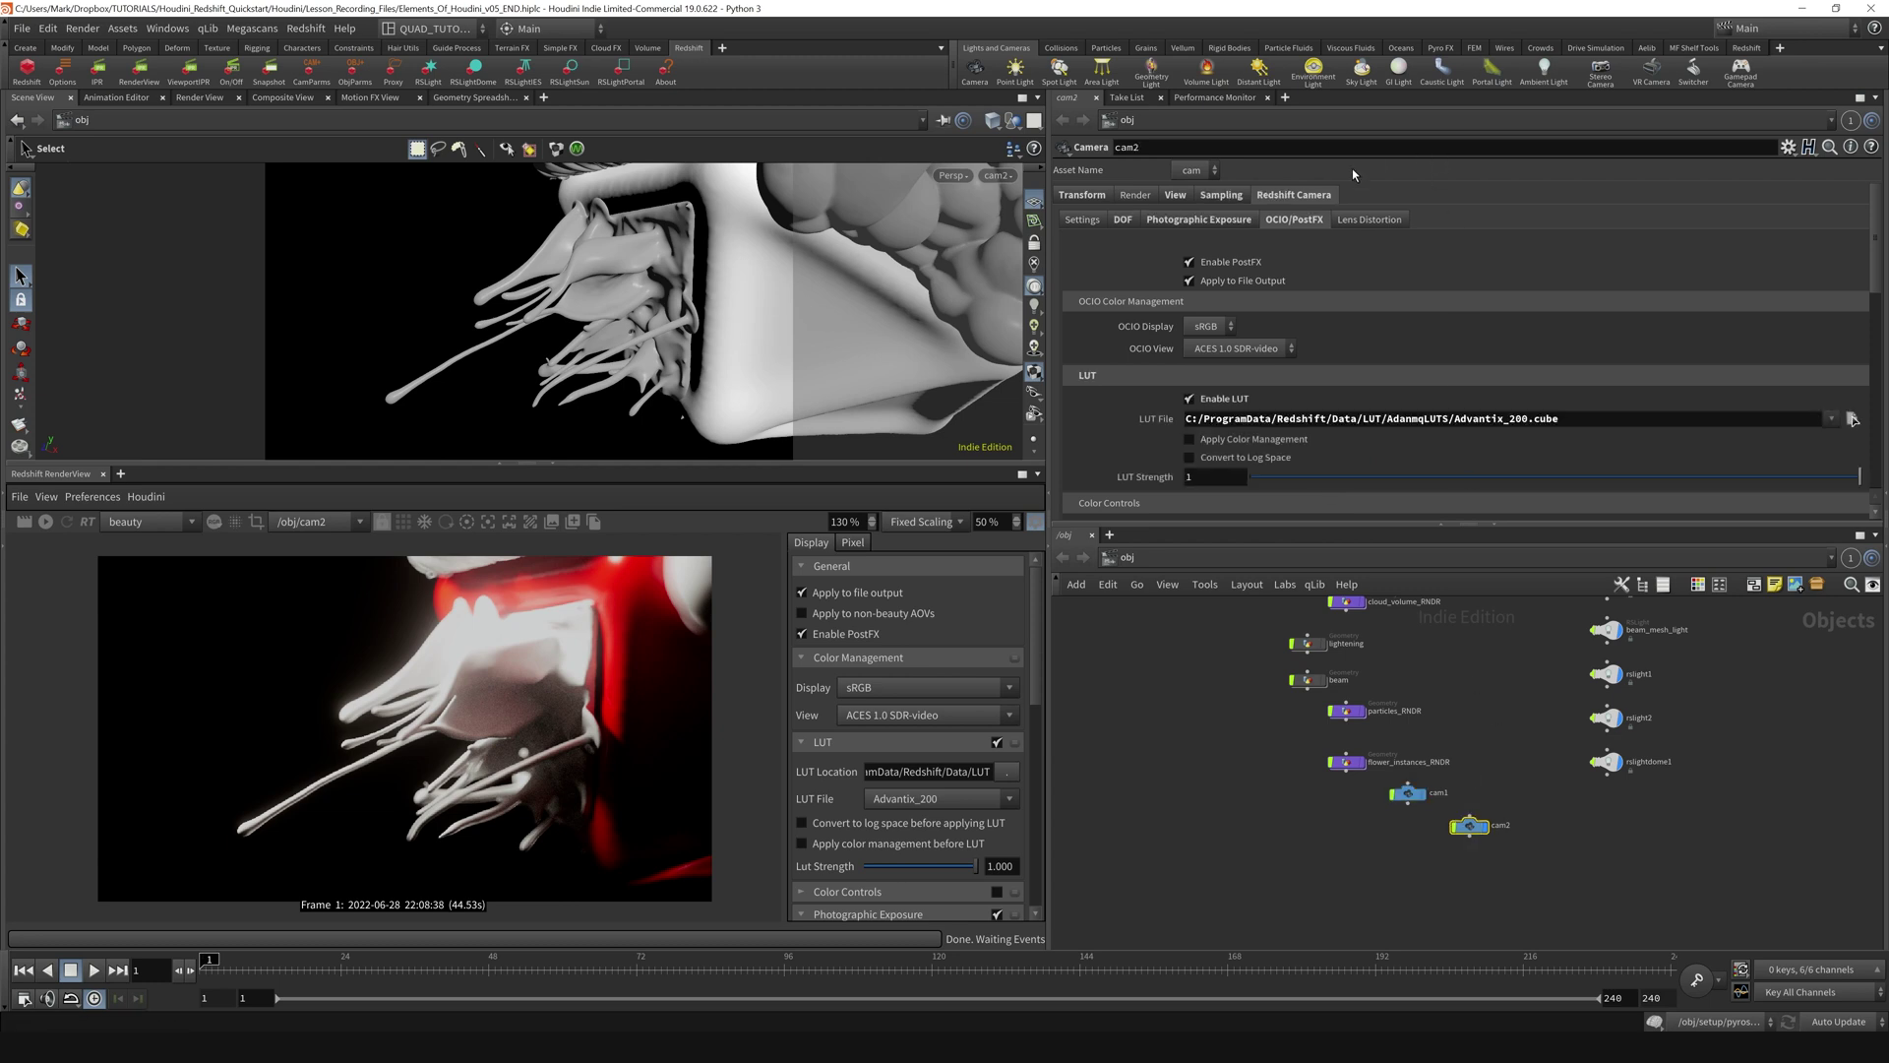
pyautogui.rightClick(1292, 221)
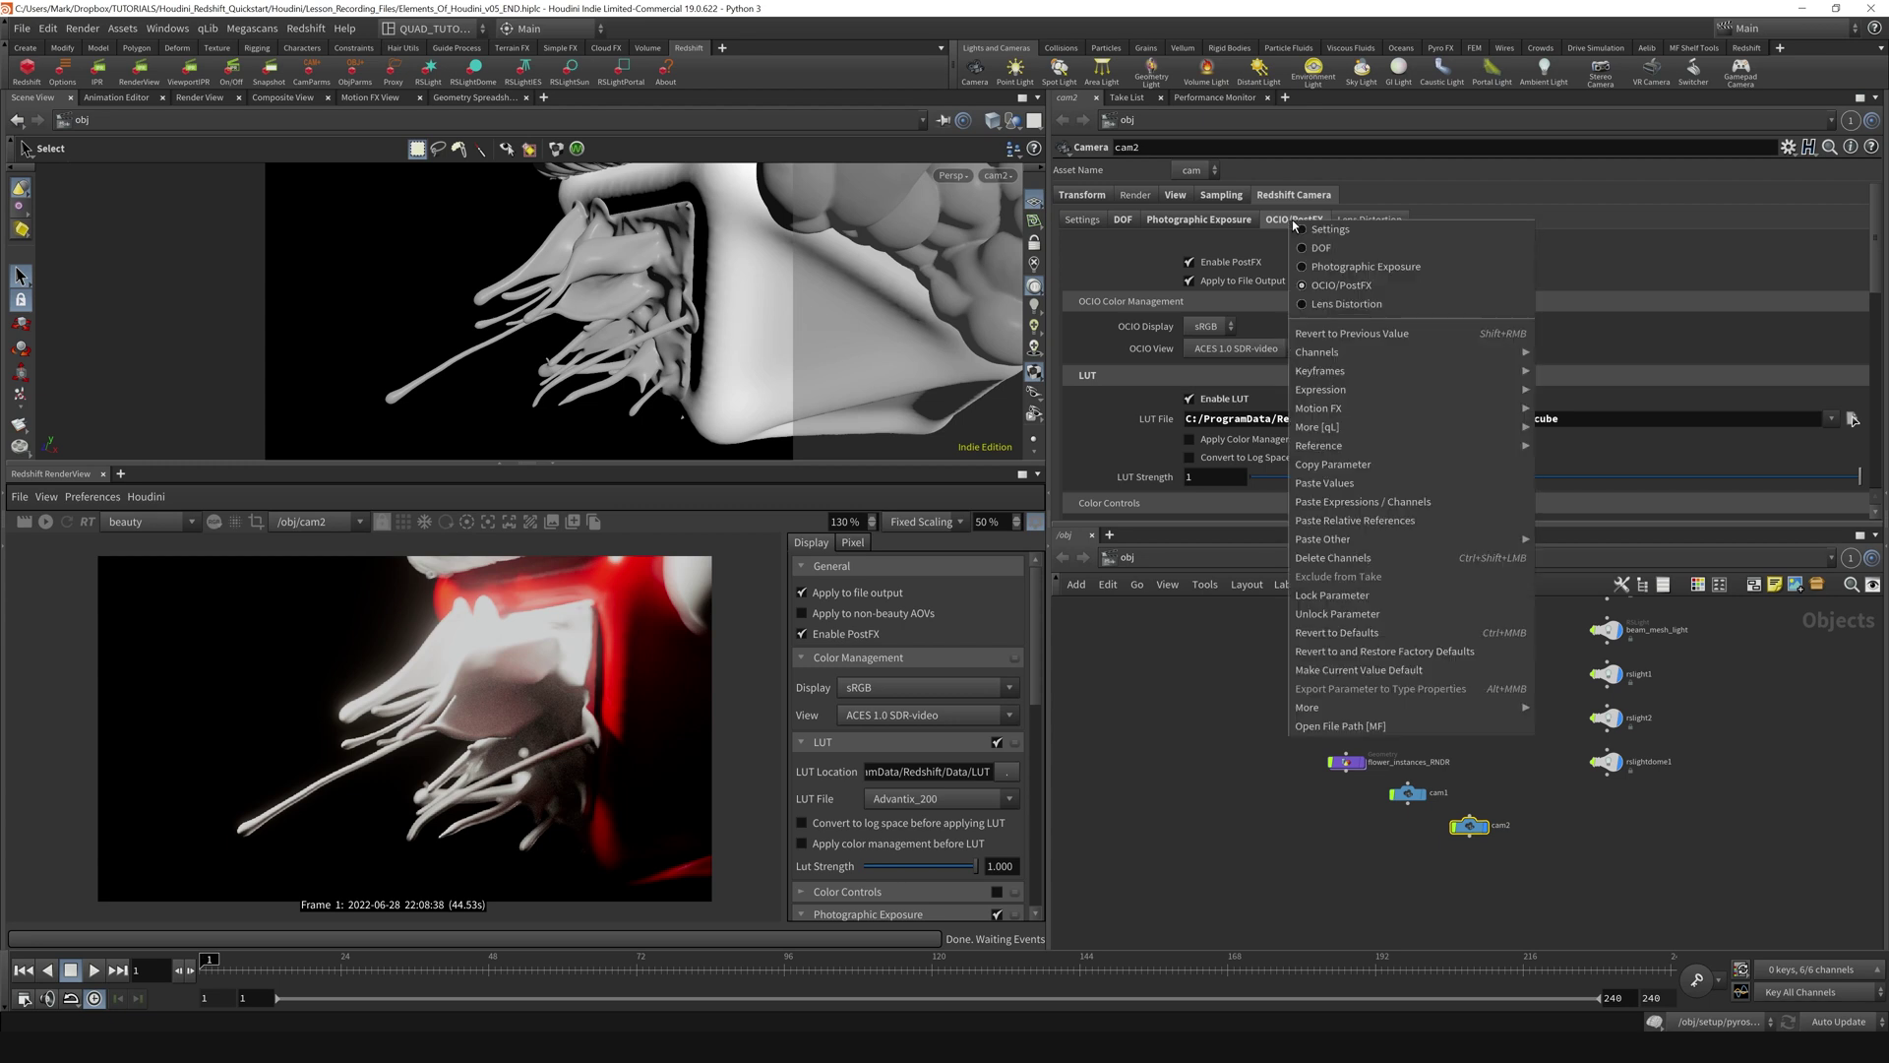
pyautogui.click(1339, 484)
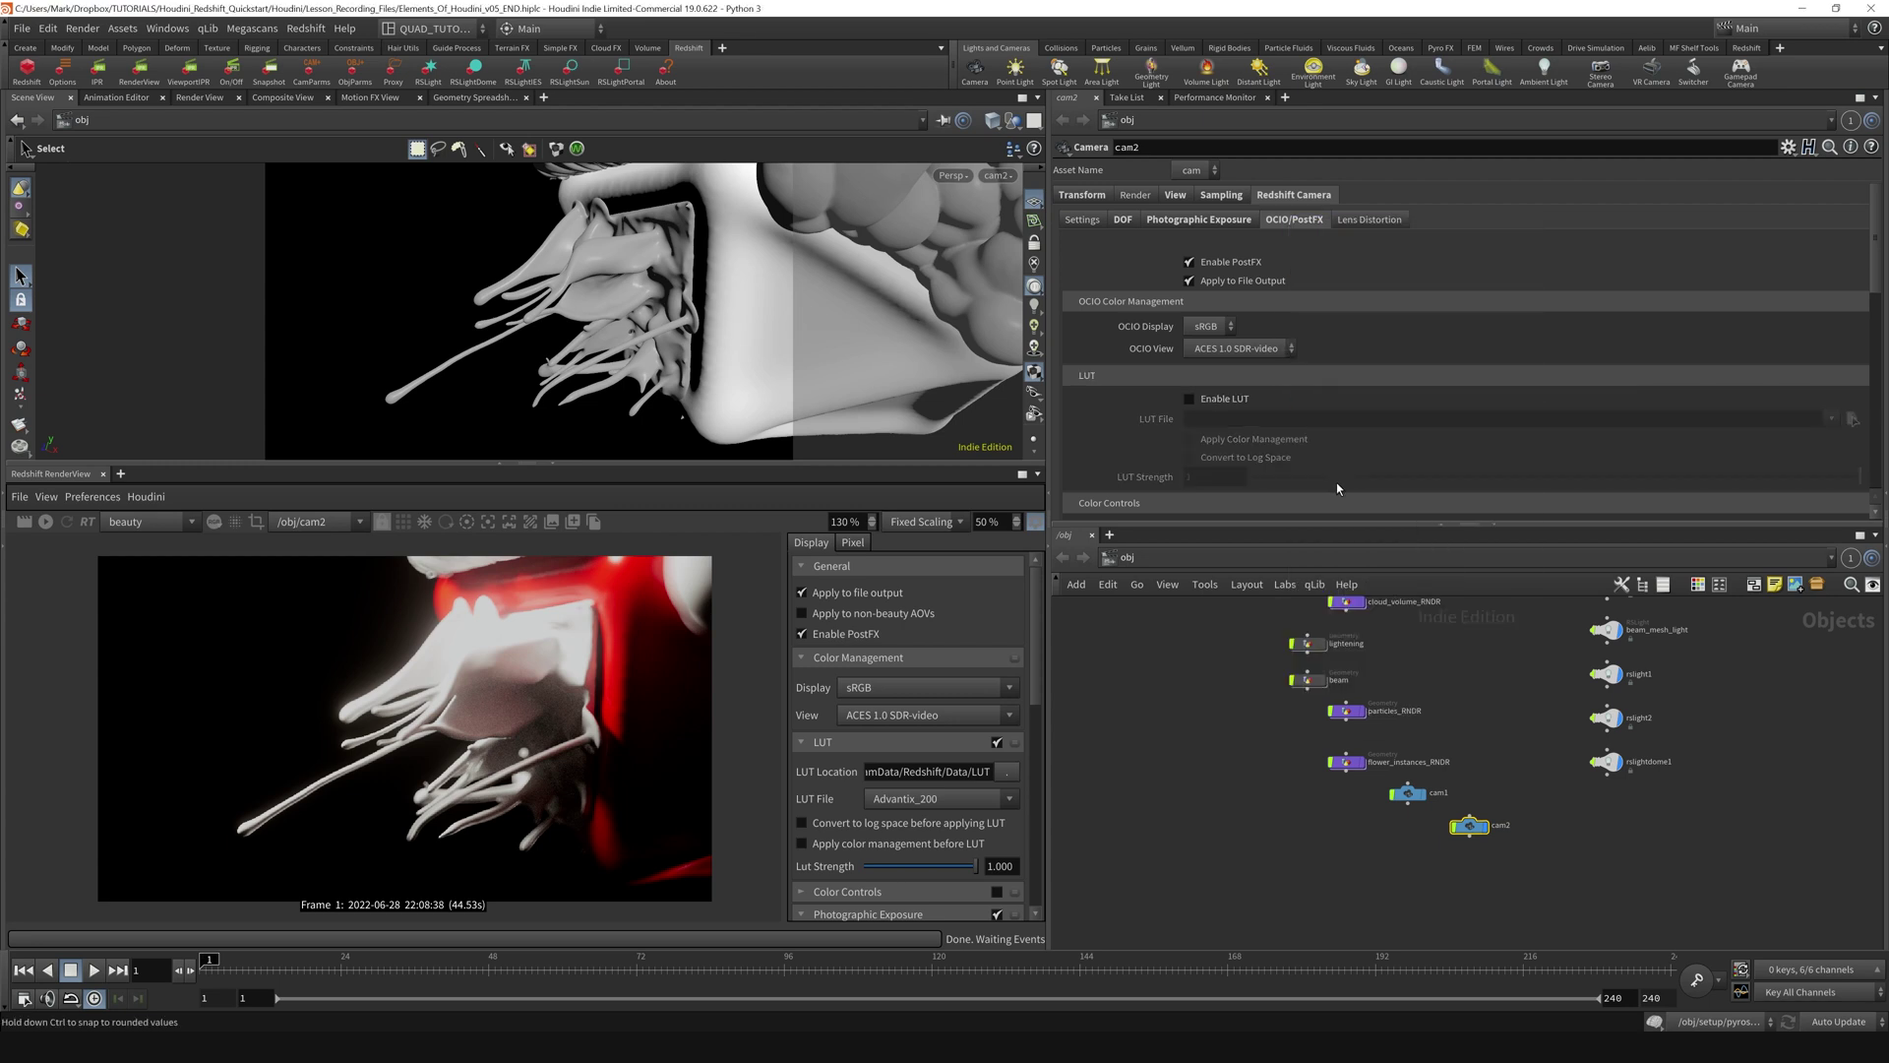
# Check cam2's pasted Bloom and LUT values against cam1's, and look over cam1's Photographic Exposure settings.
pyautogui.scroll(-5, 1121, 321)
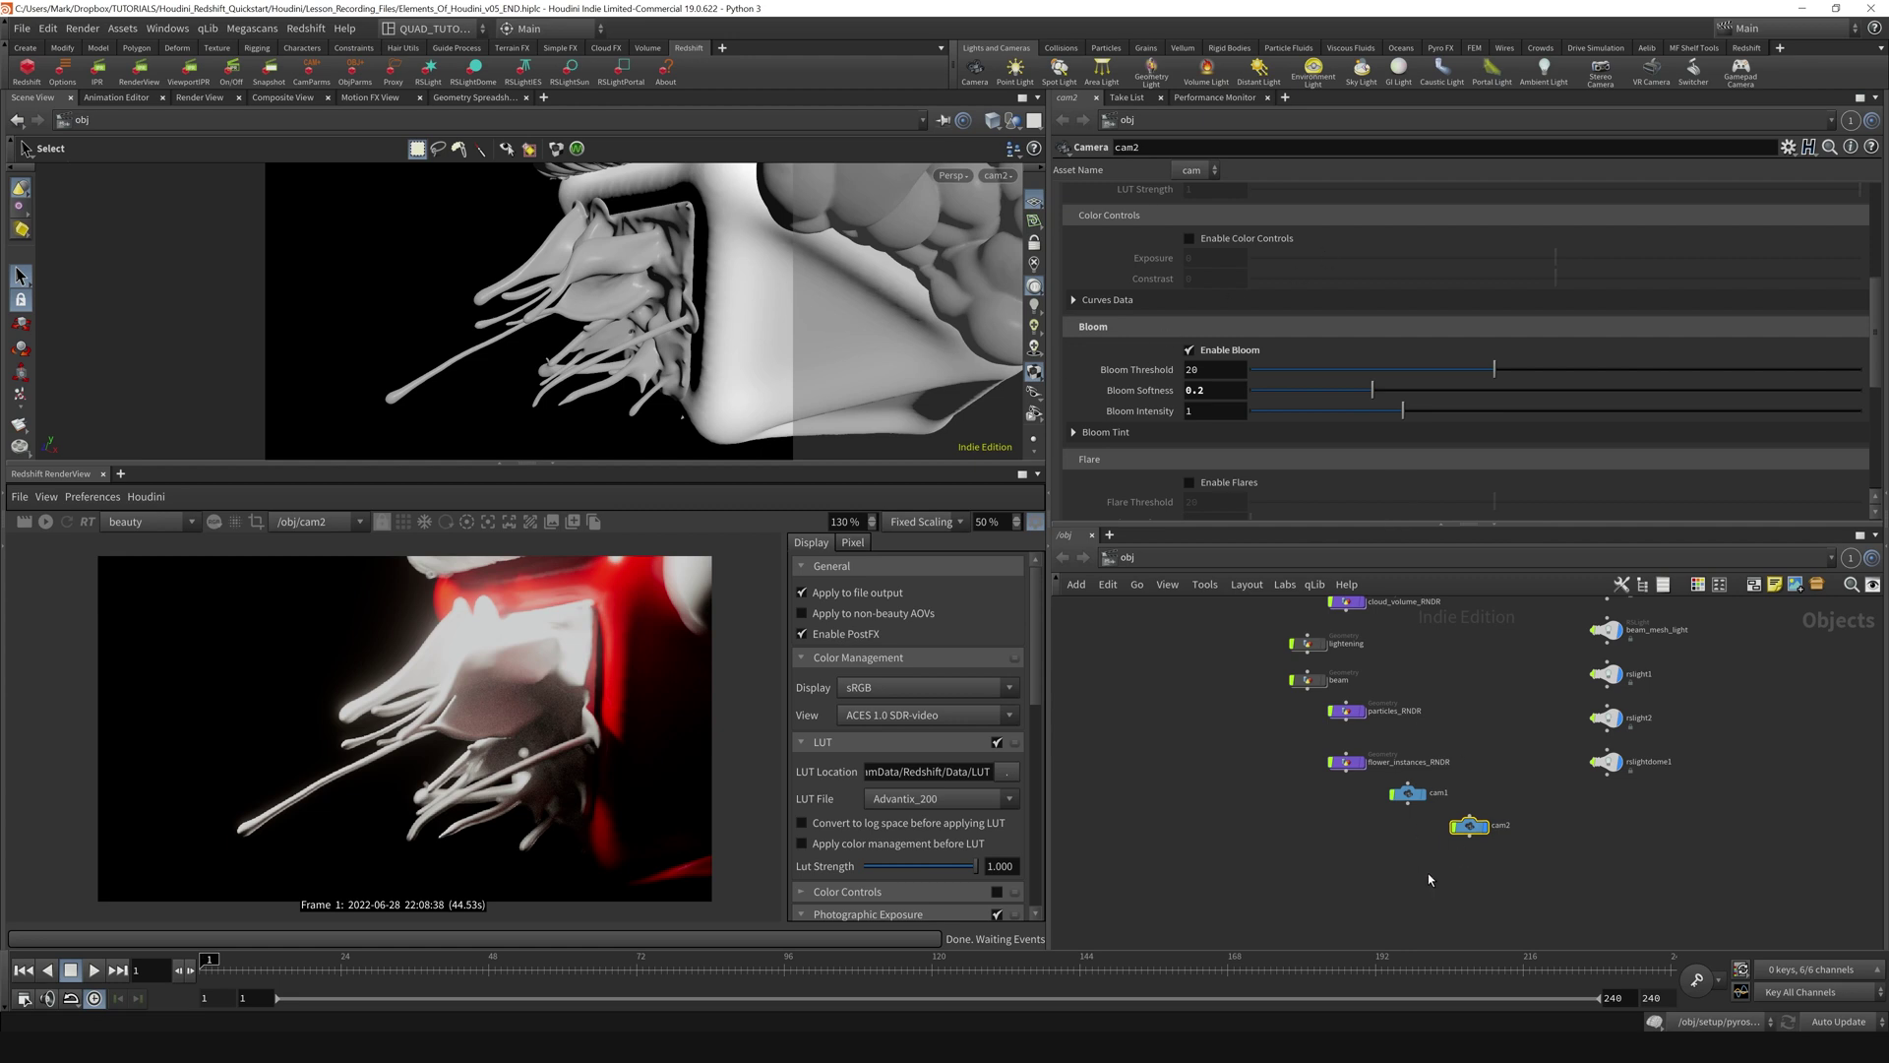
pyautogui.click(1429, 793)
pyautogui.scroll(-7, 1191, 386)
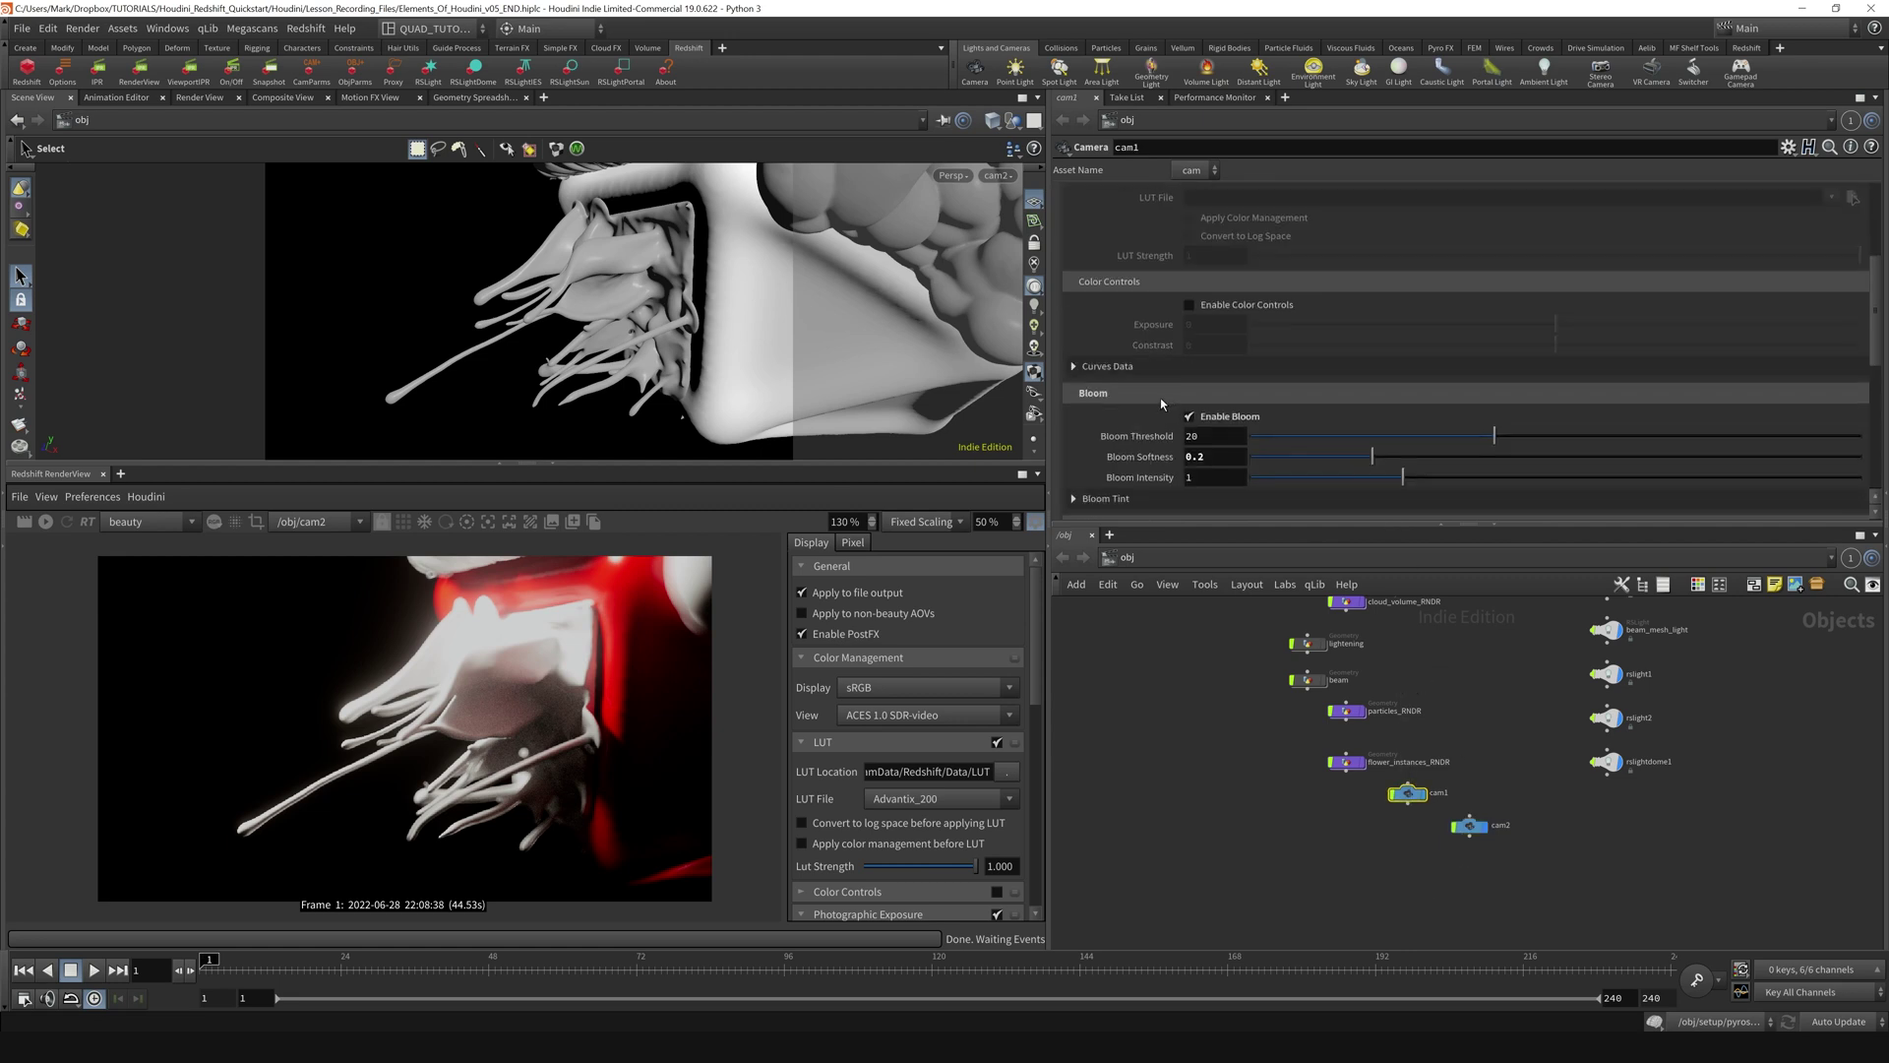
pyautogui.click(1470, 825)
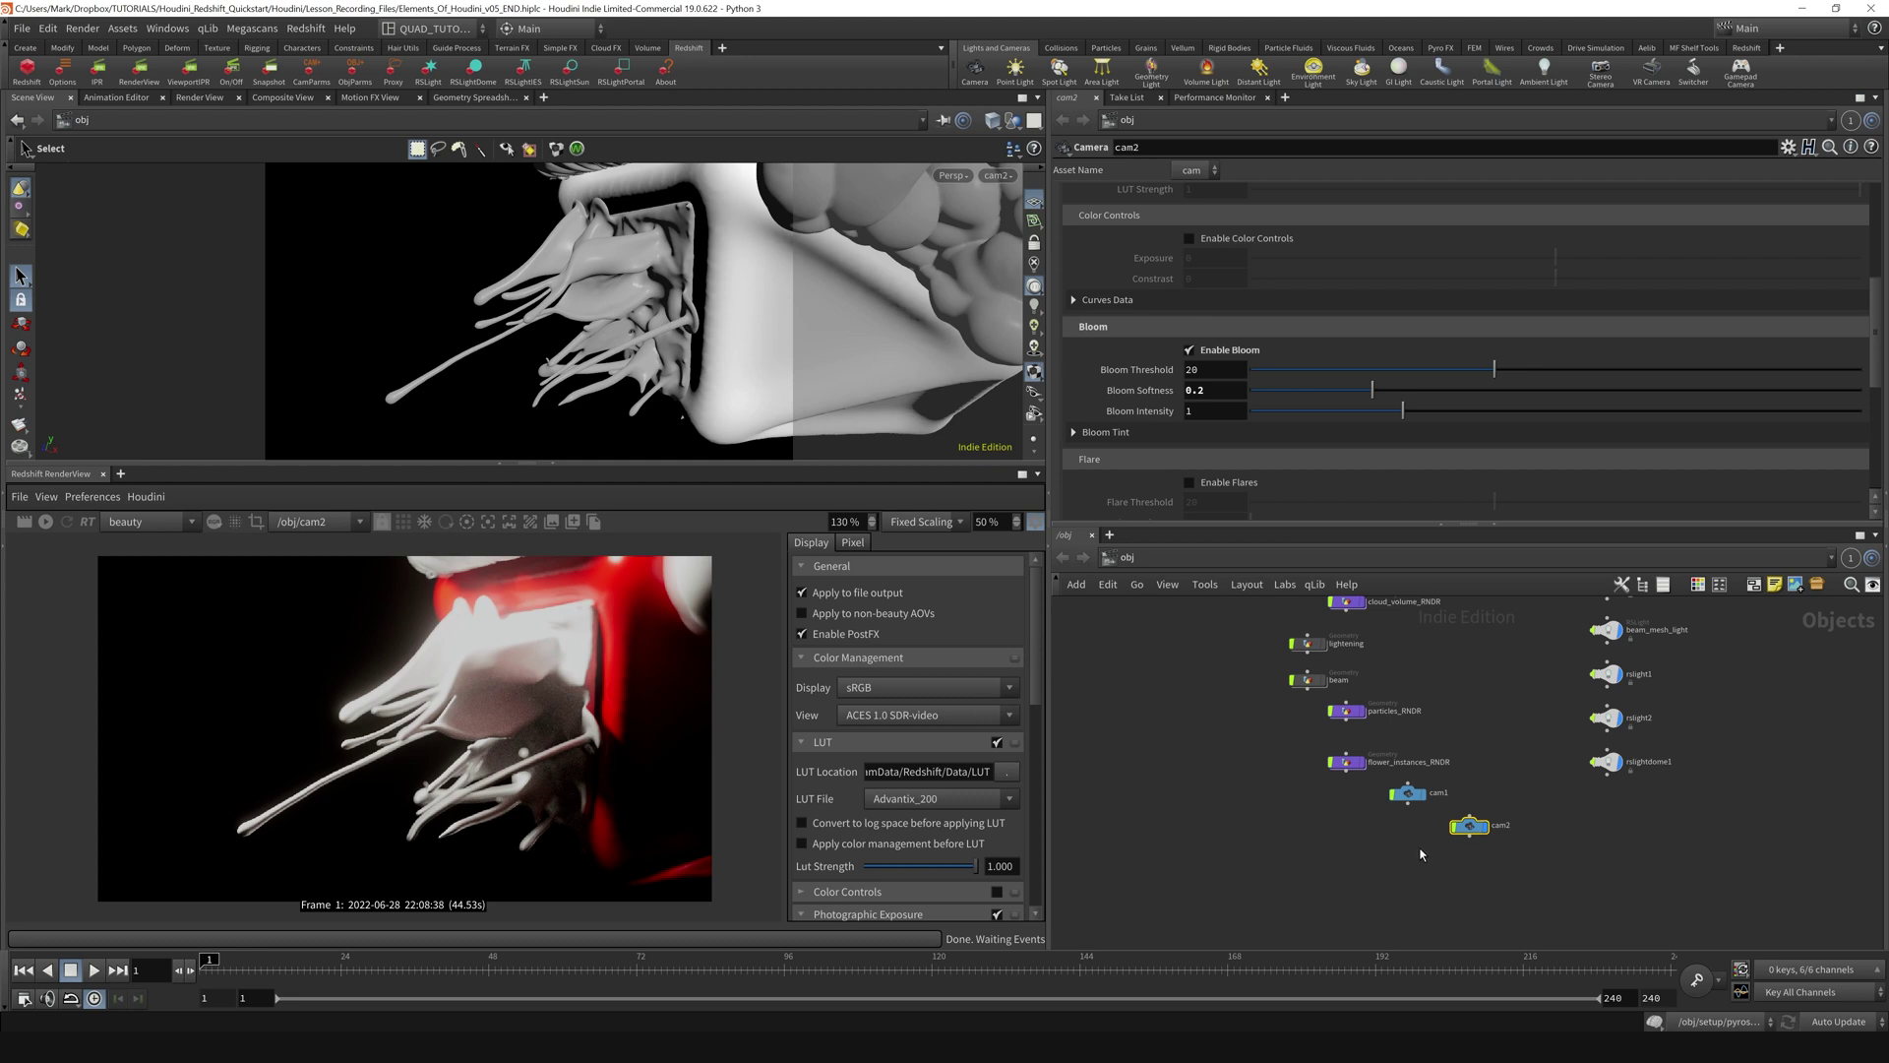
pyautogui.click(1407, 793)
pyautogui.click(1470, 826)
pyautogui.click(1407, 793)
pyautogui.scroll(10, 1162, 448)
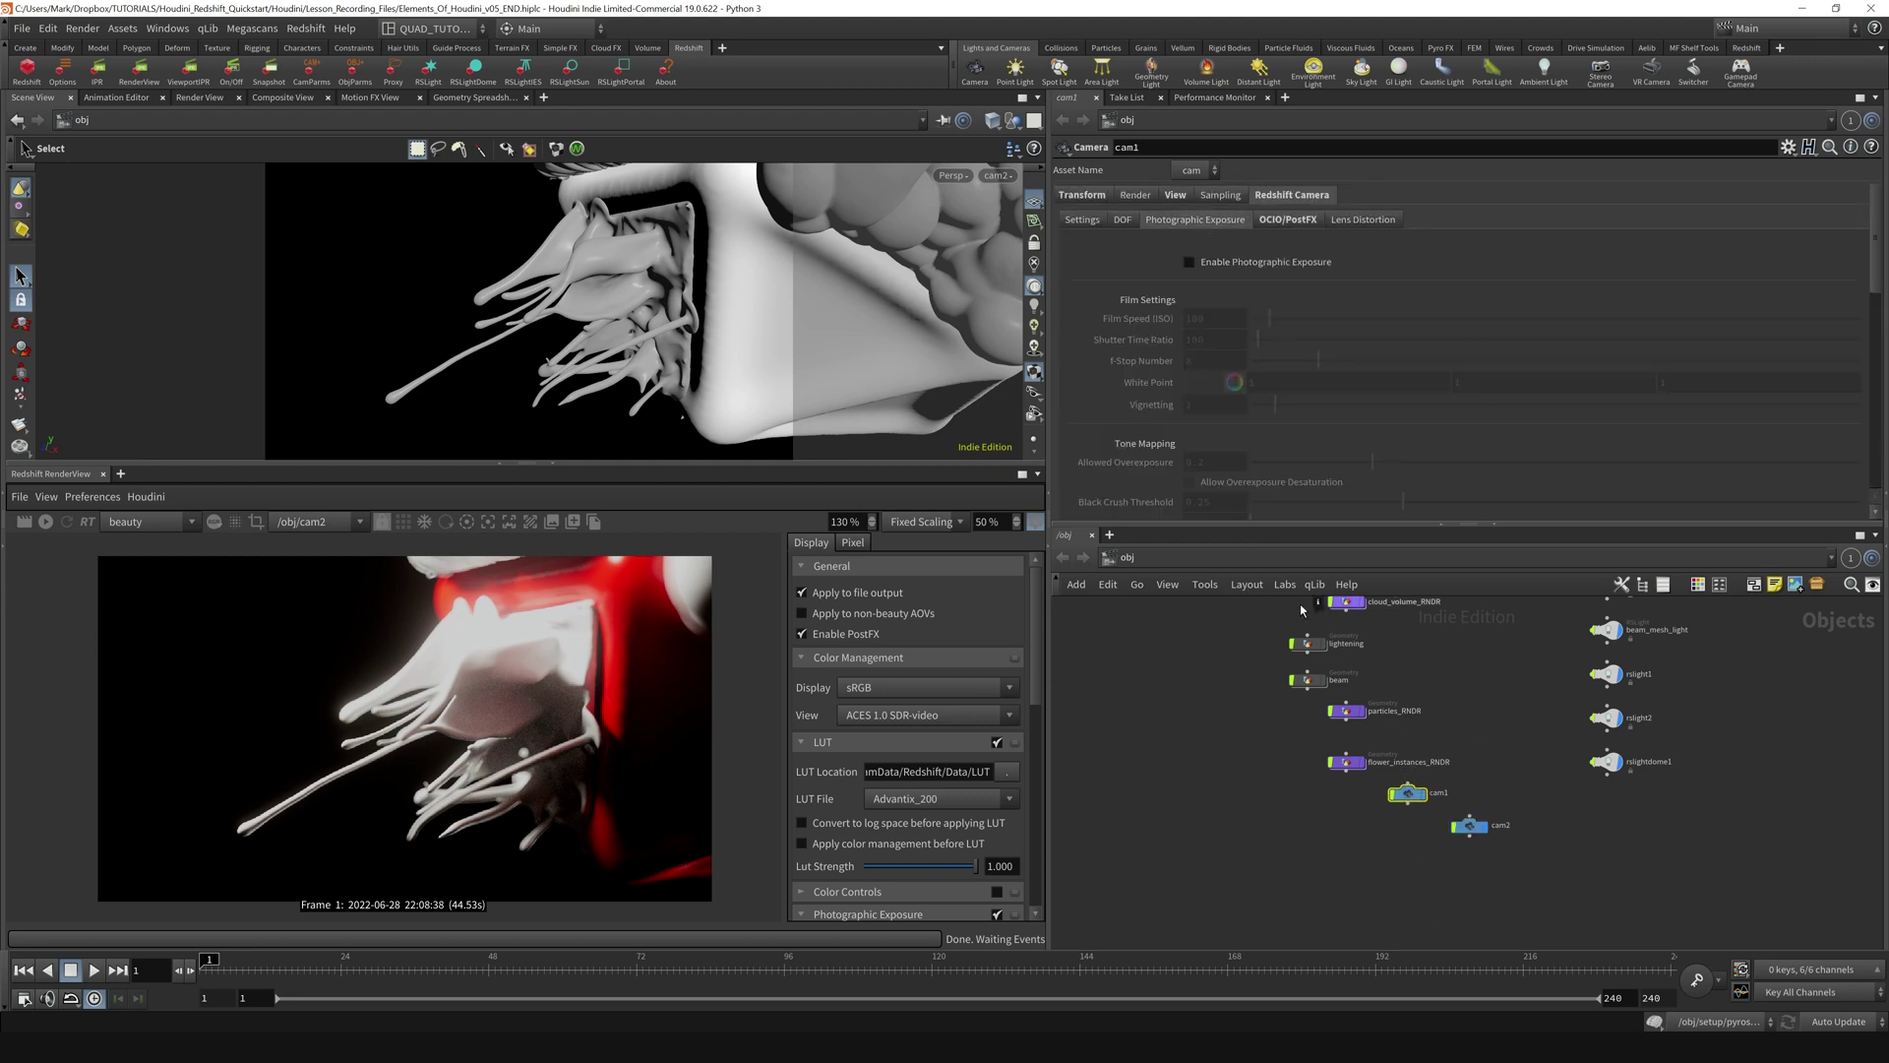
pyautogui.moveTo(1417, 862); pyautogui.dragTo(1412, 763)
pyautogui.click(1469, 825)
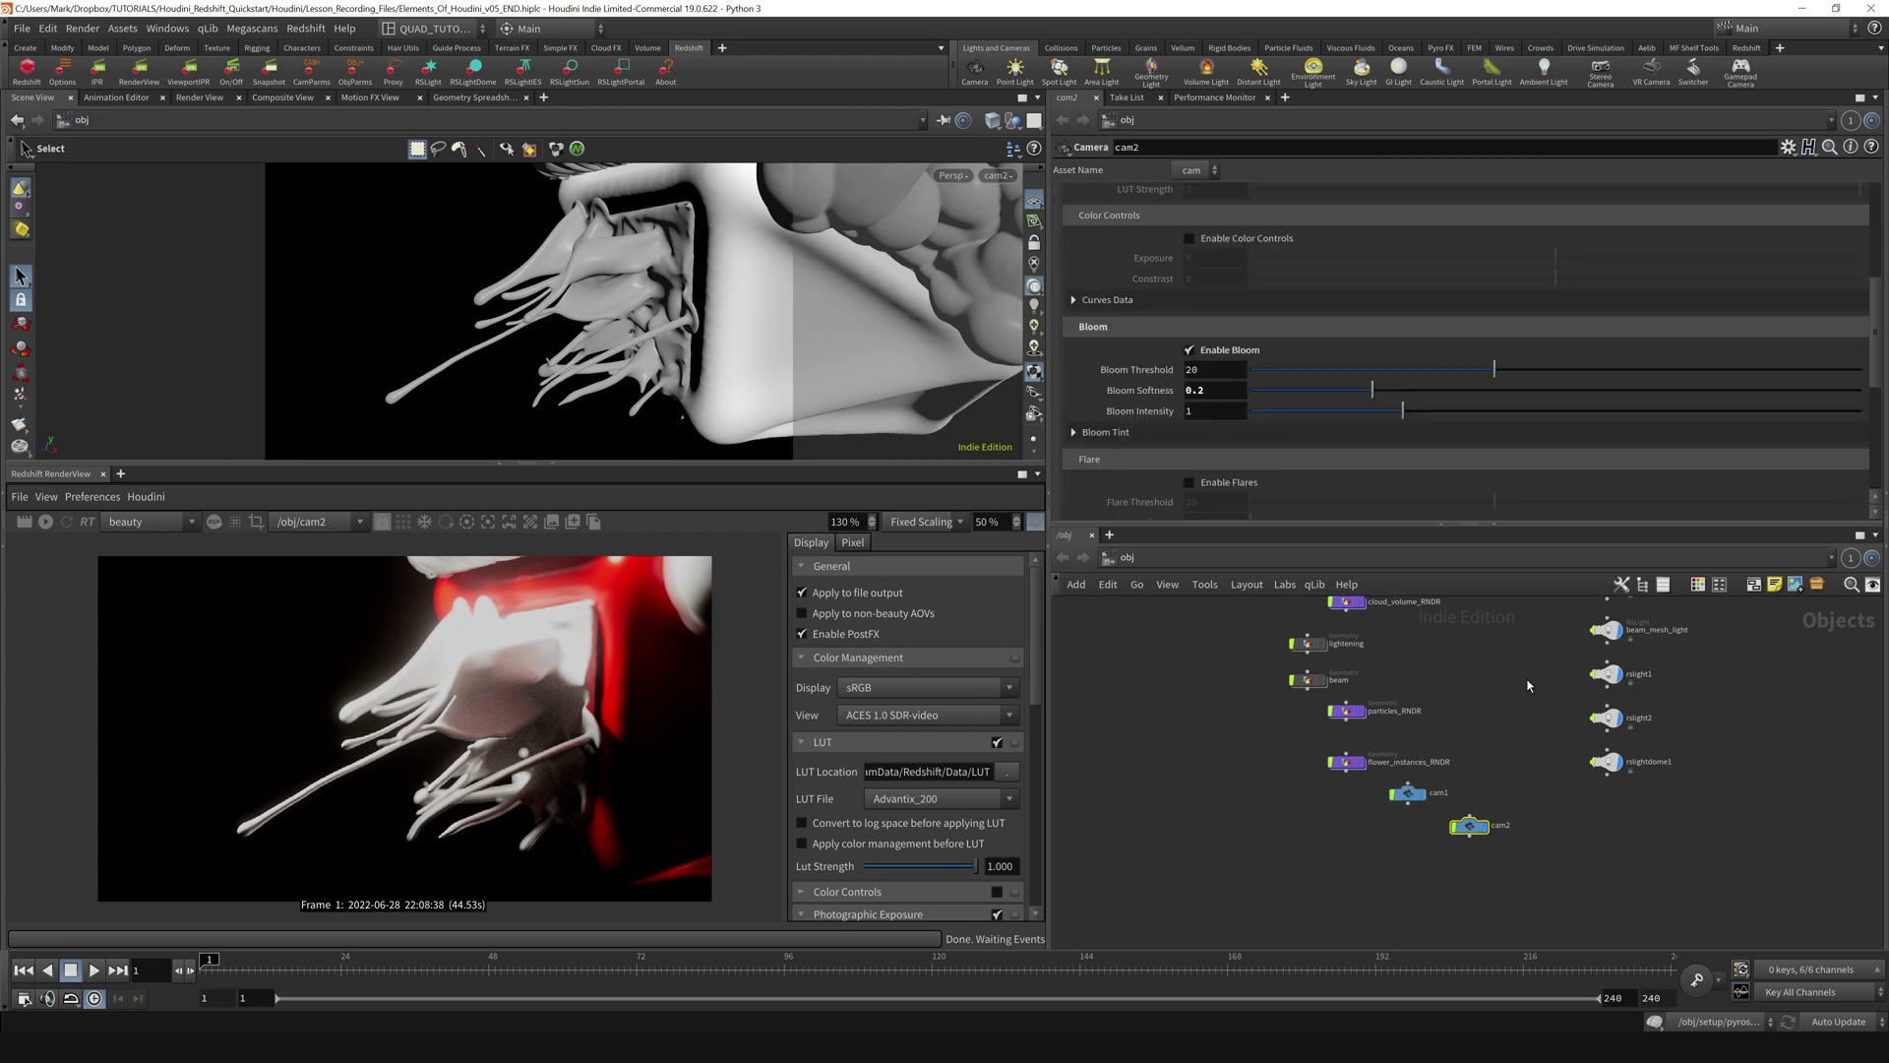
pyautogui.scroll(-3, 1165, 304)
pyautogui.scroll(2, 1166, 315)
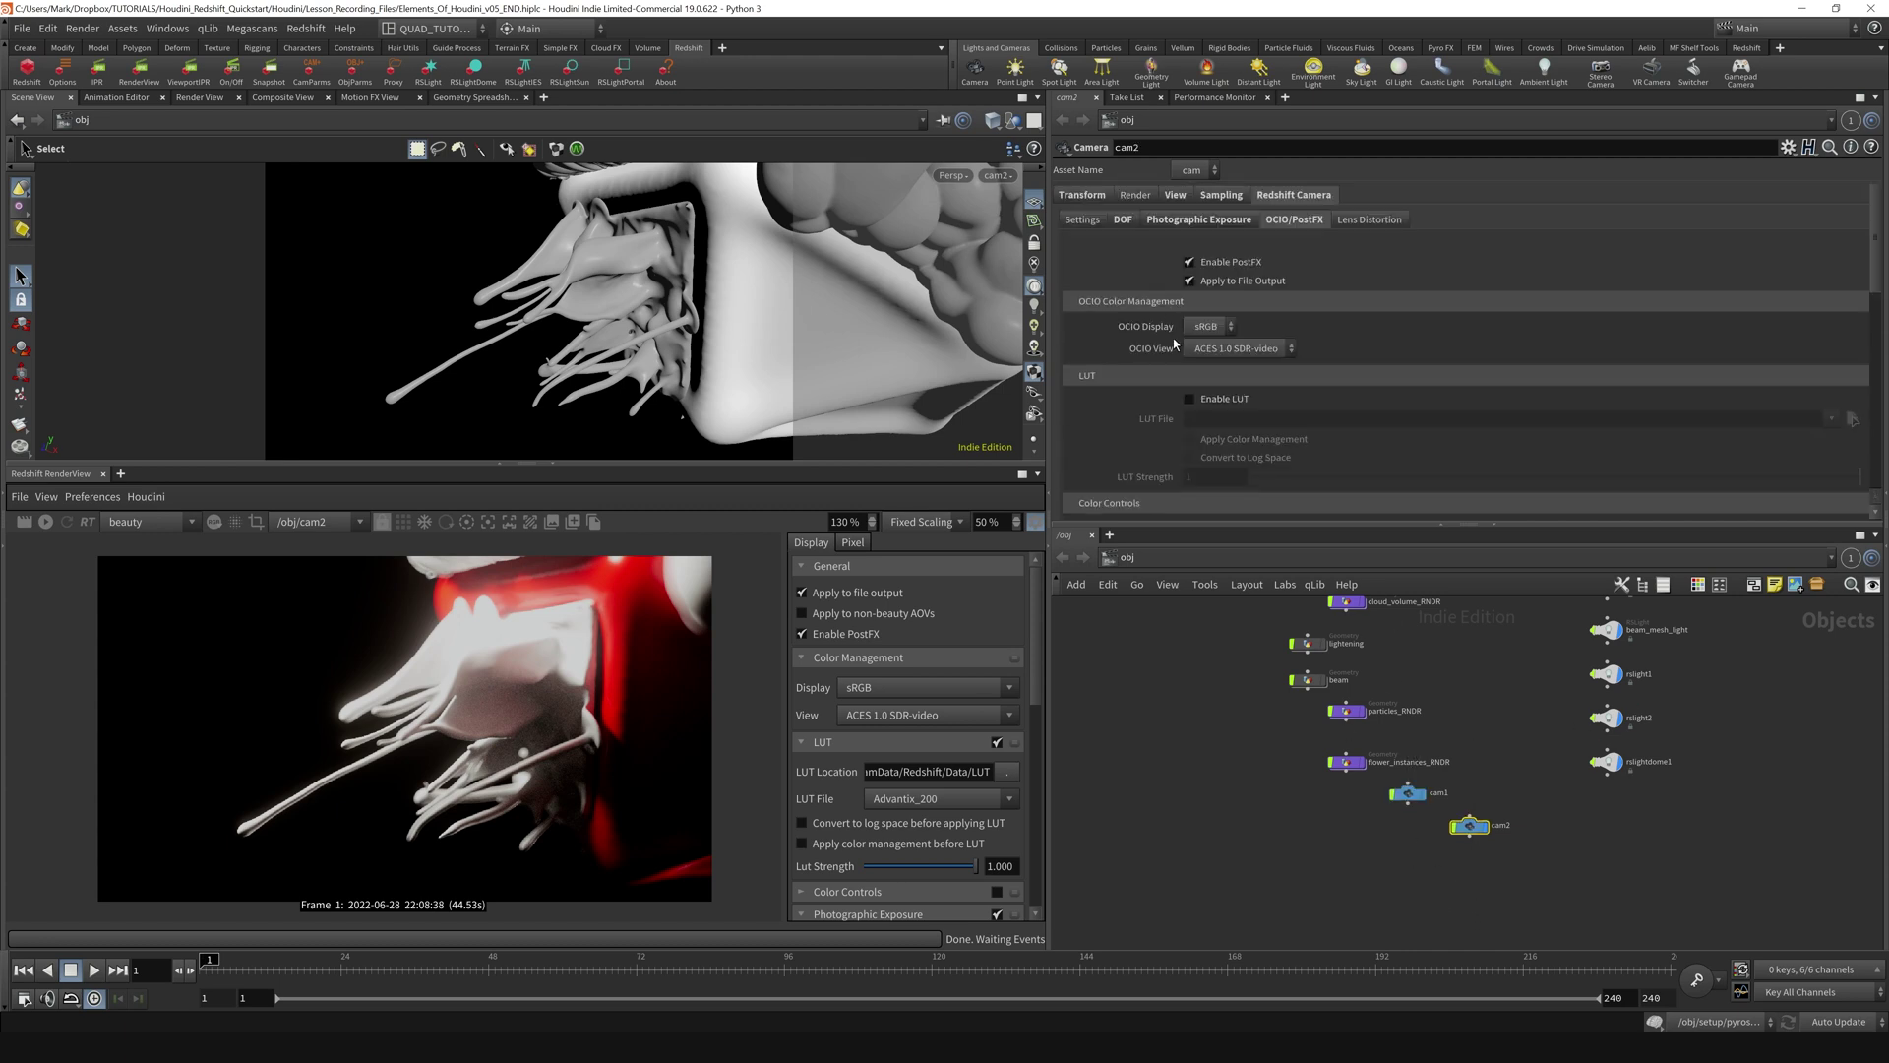
# Save the scene and copy cam1's Photographic Exposure values onto cam2's Photographic Exposure settings.
pyautogui.click(1198, 221)
pyautogui.hotkey('ctrl', 's')
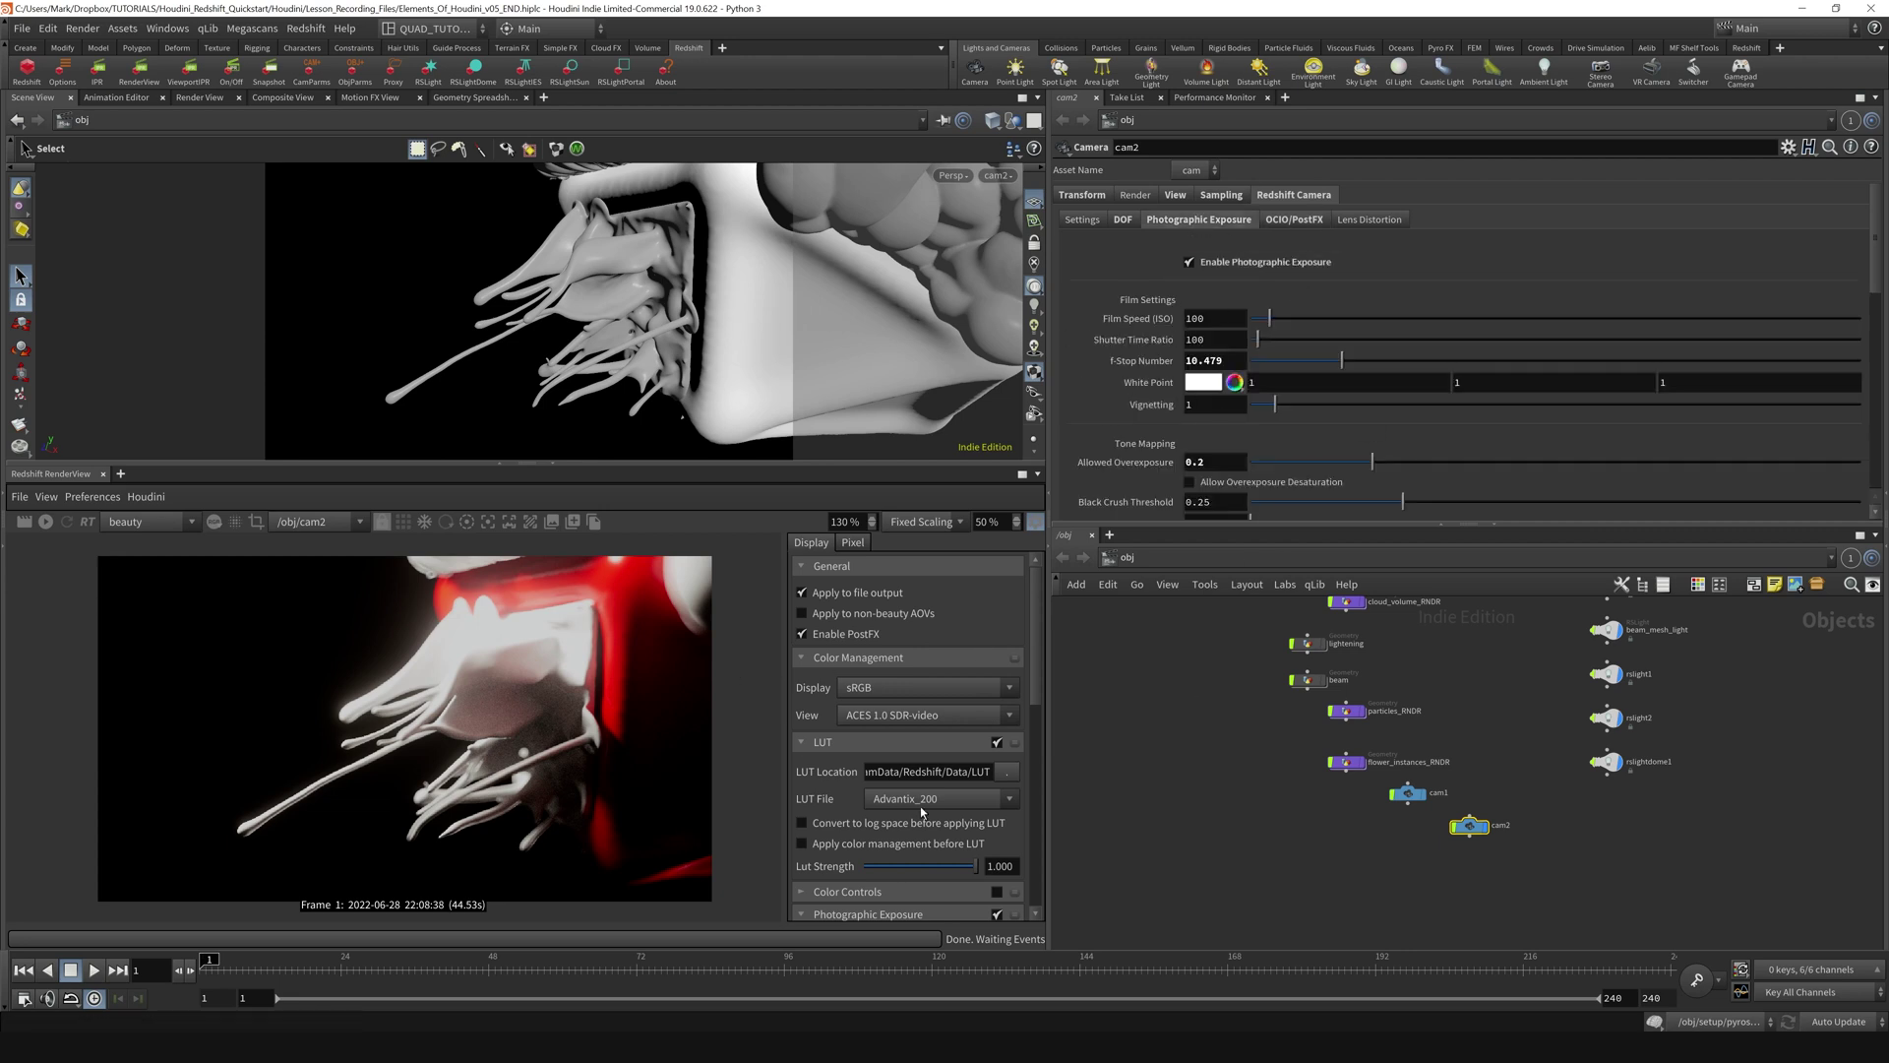
pyautogui.click(1409, 793)
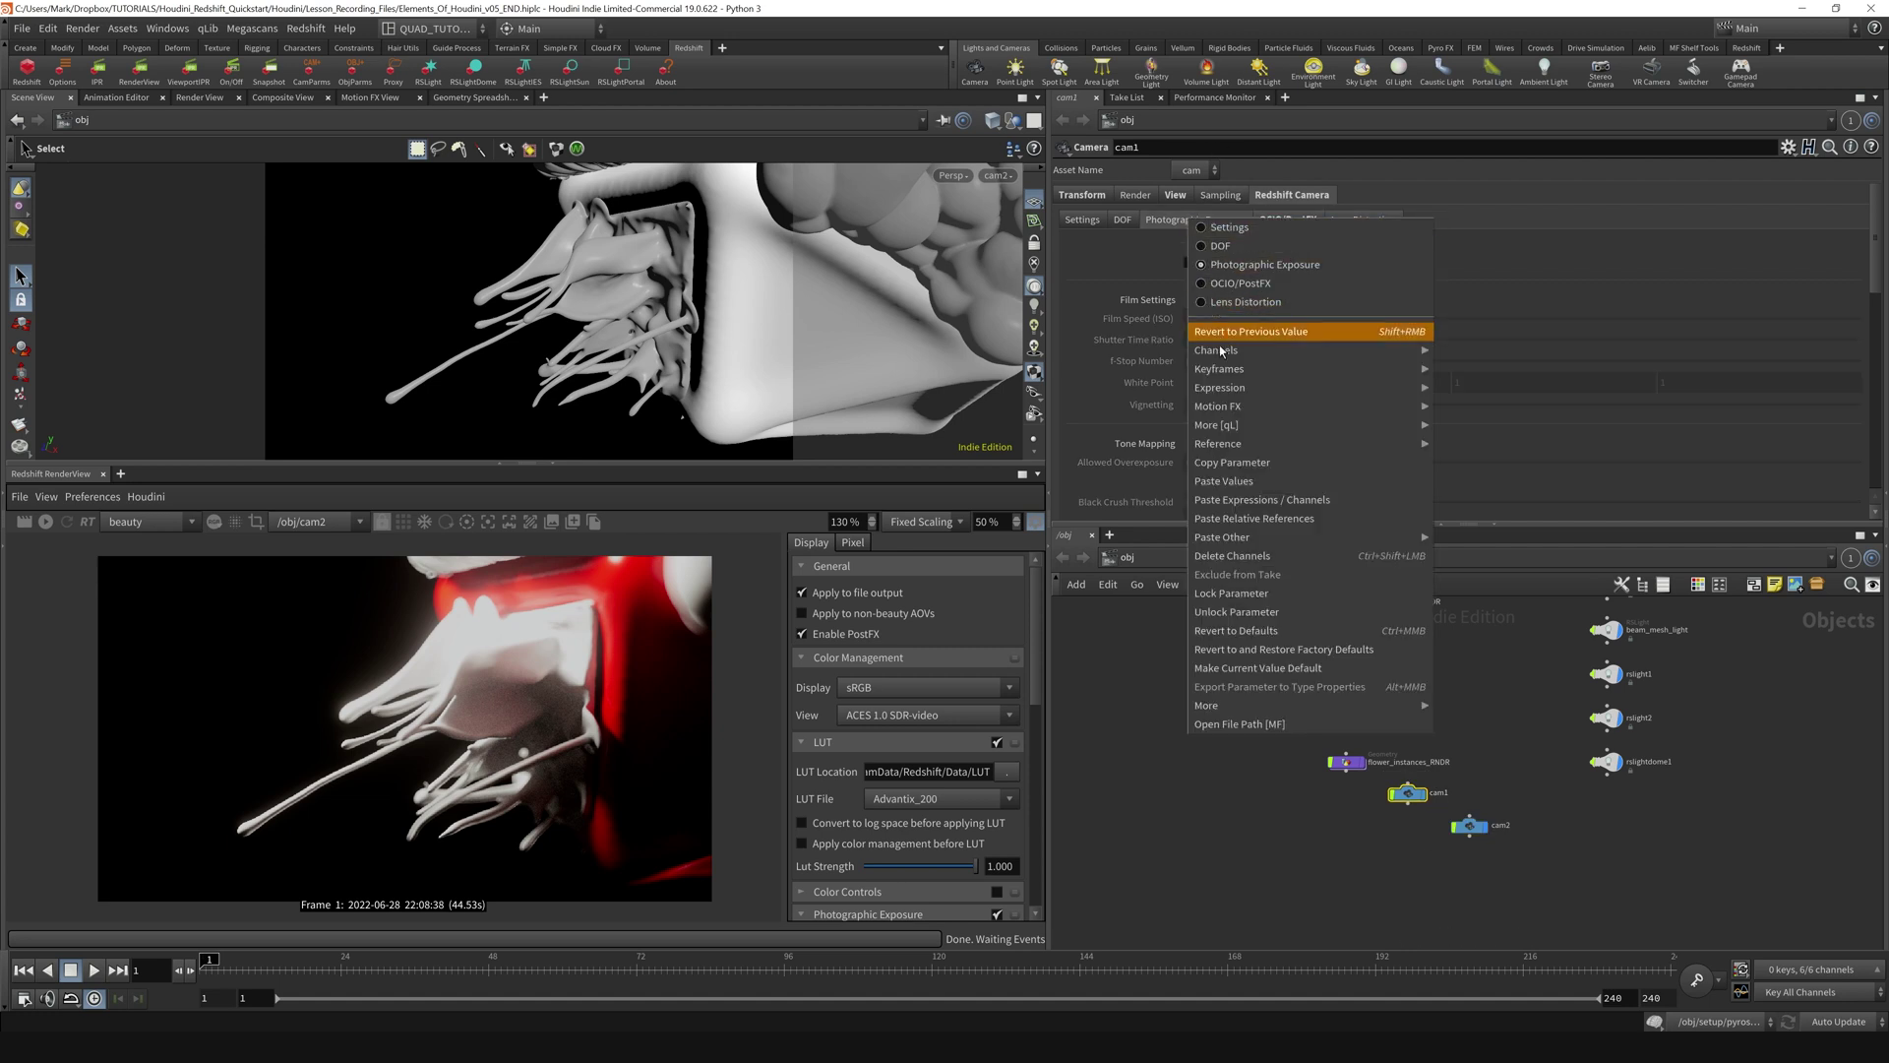
pyautogui.click(1232, 462)
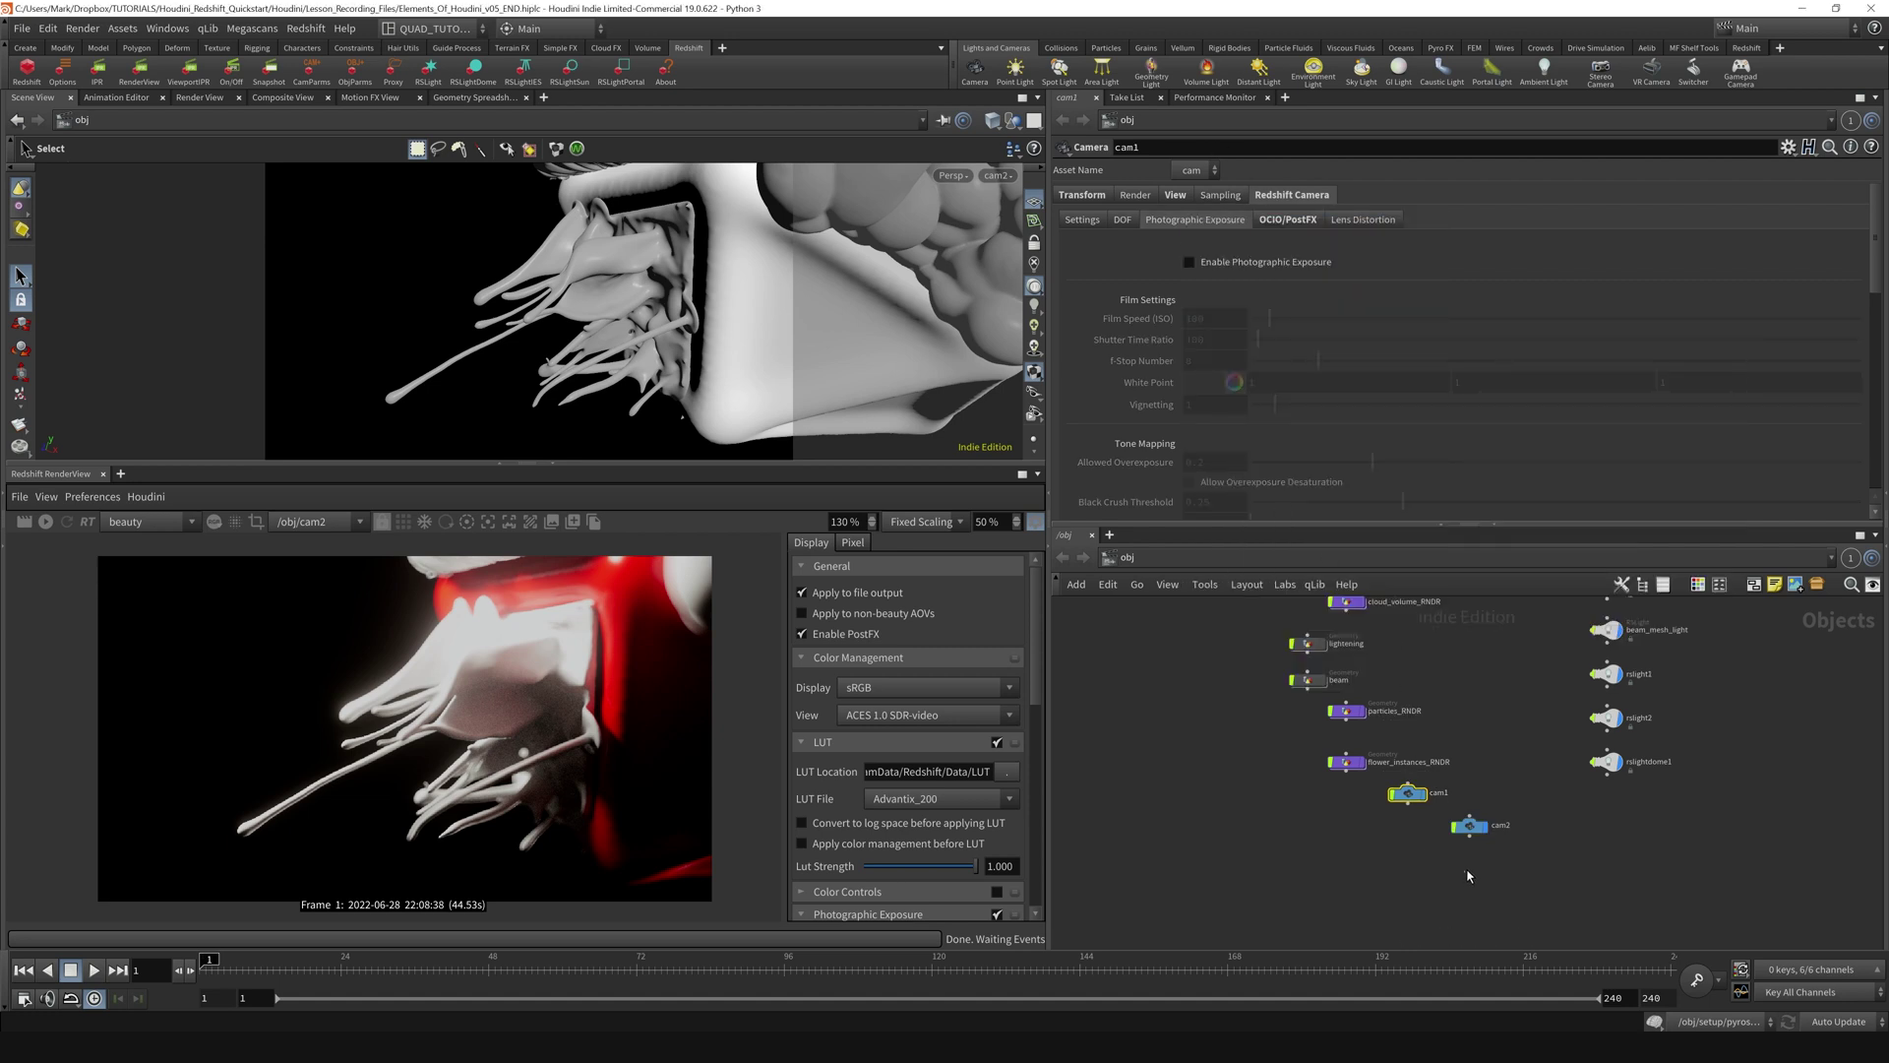
pyautogui.click(1470, 825)
pyautogui.rightClick(1188, 227)
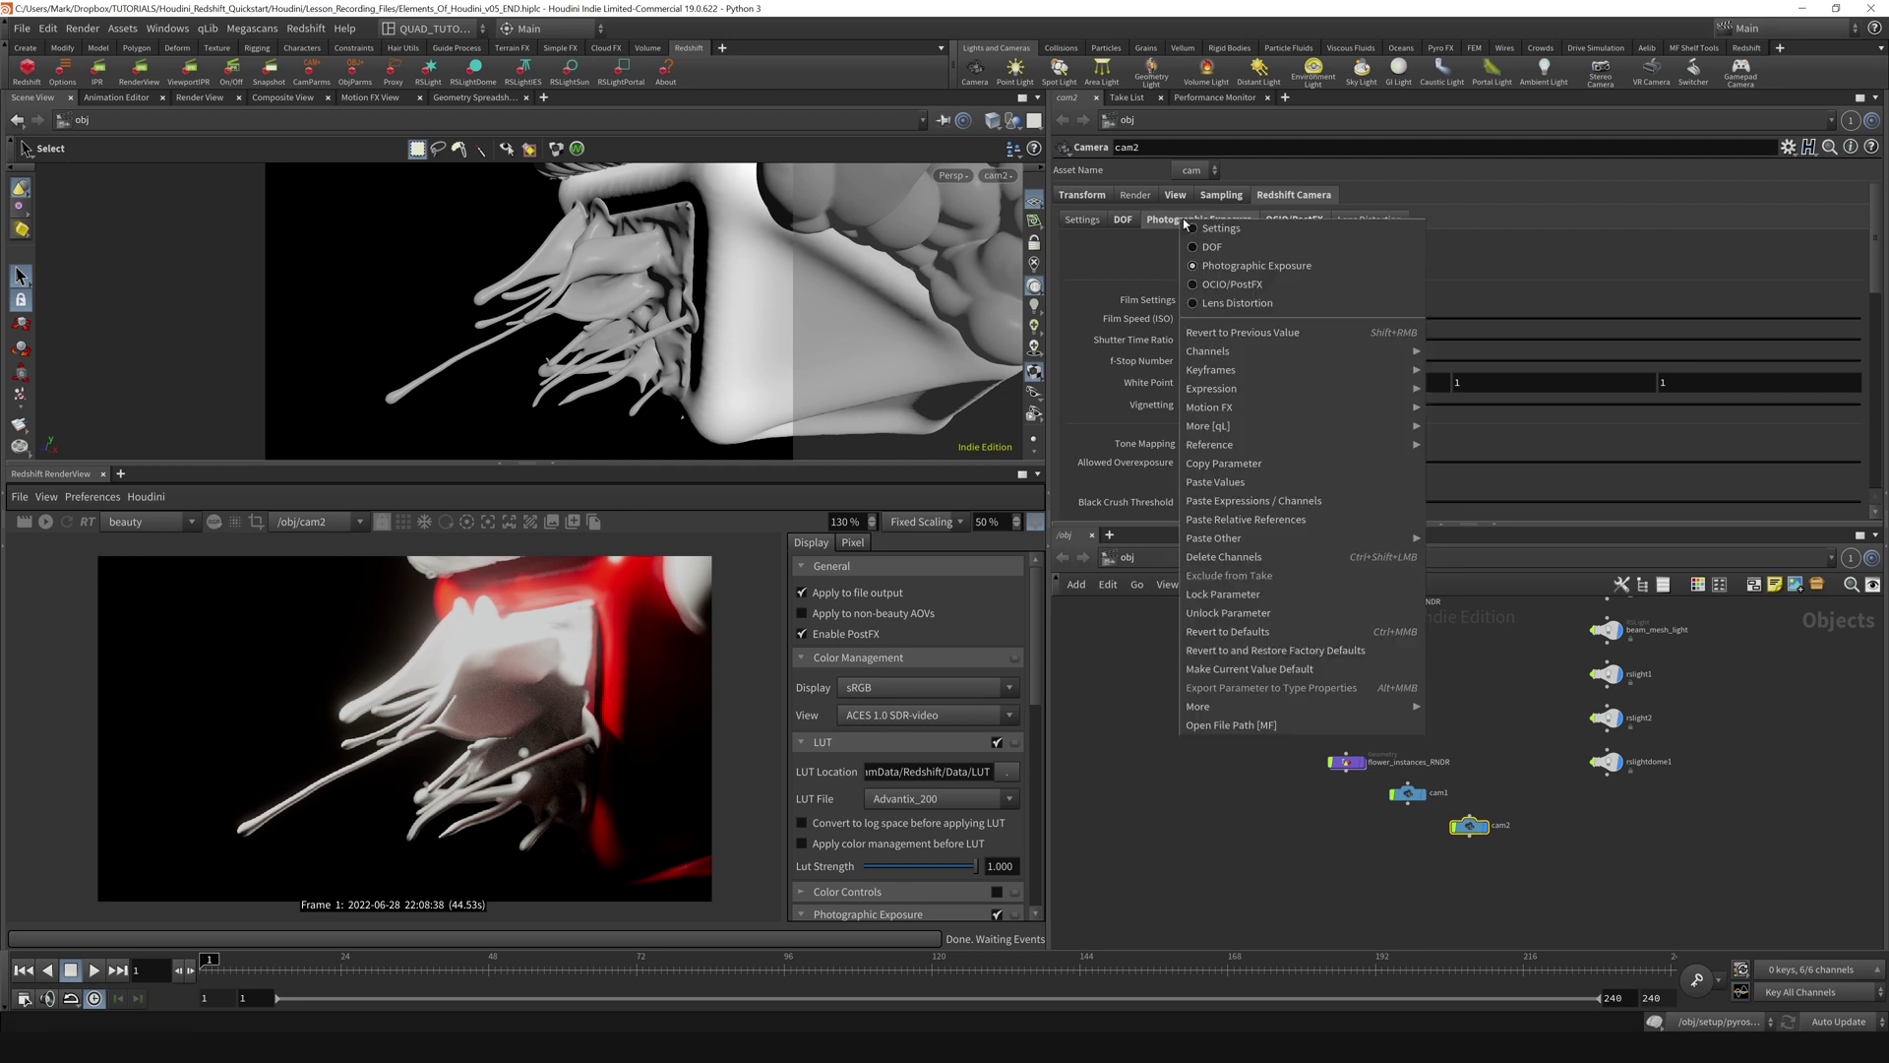
pyautogui.click(1240, 482)
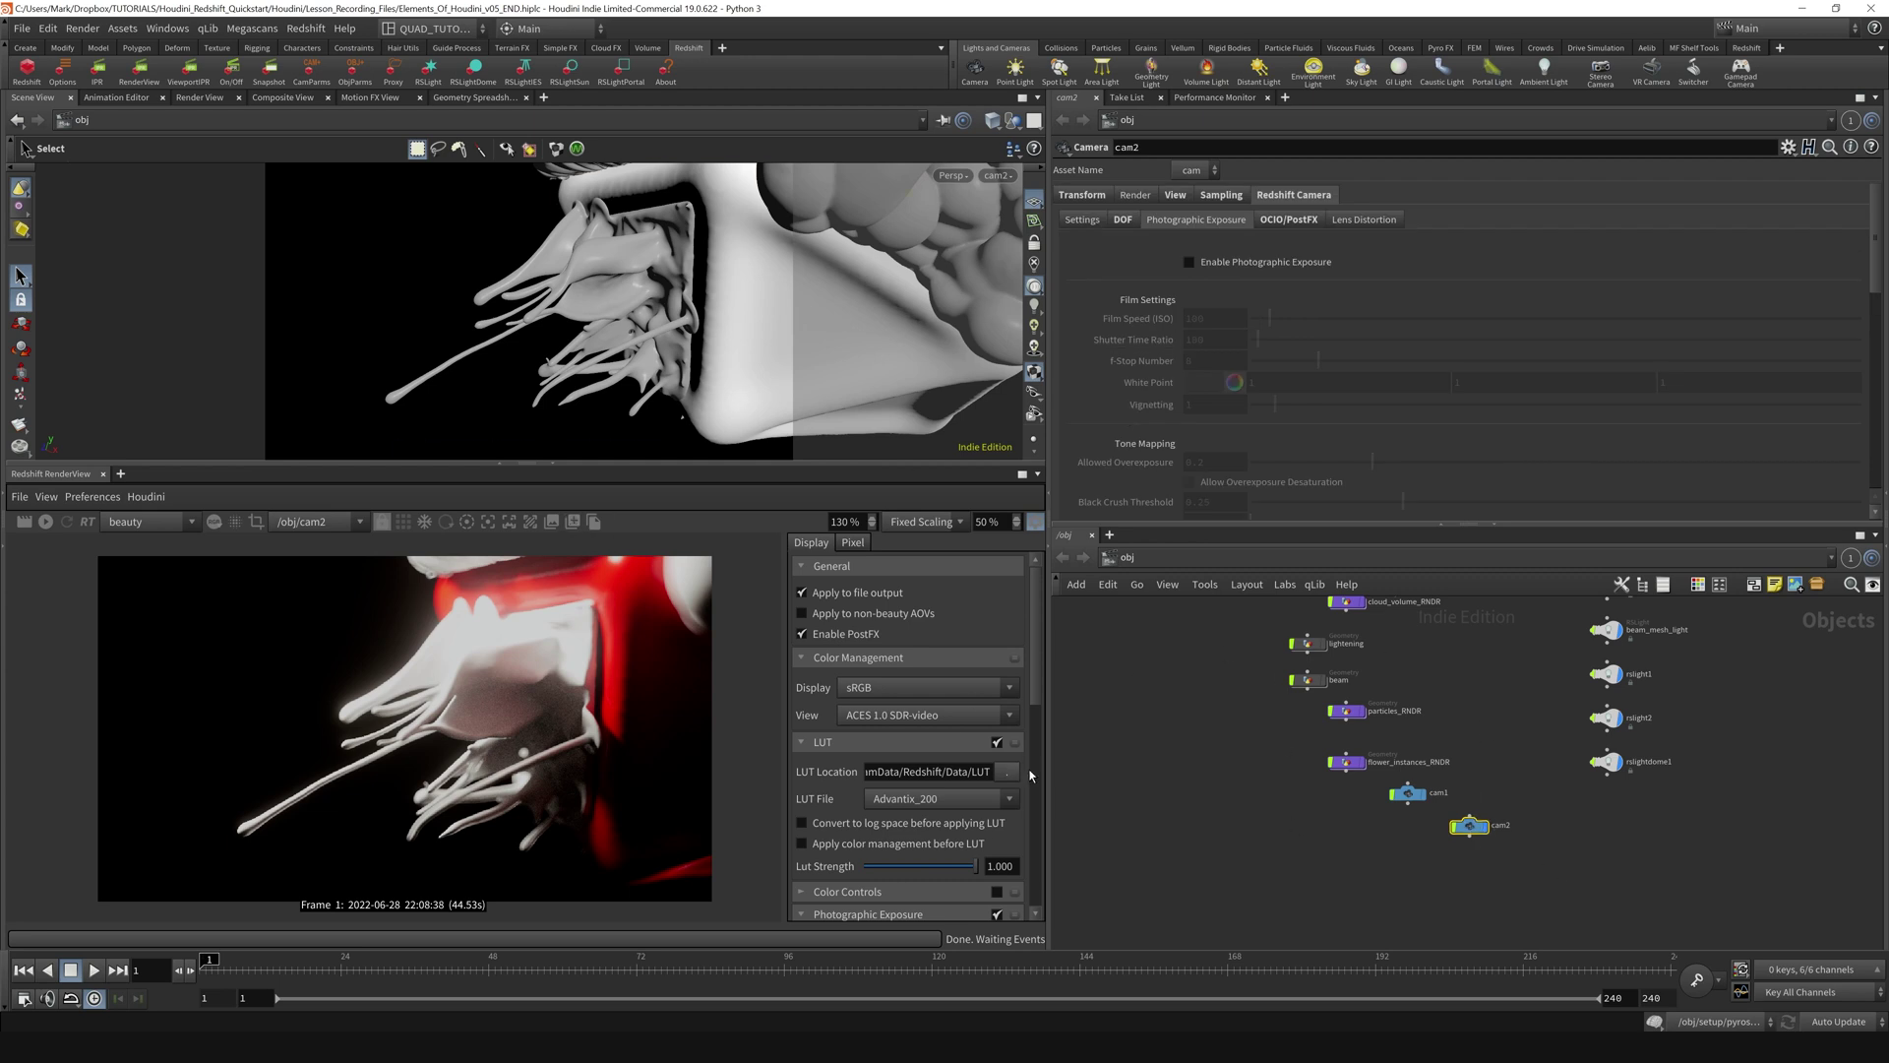
# Refresh cam2's render with the pasted camera settings and bring up the Bloom parameters in the render view.
pyautogui.click(1186, 832)
pyautogui.click(1469, 825)
pyautogui.moveTo(1035, 594); pyautogui.dragTo(193, 516)
pyautogui.click(996, 742)
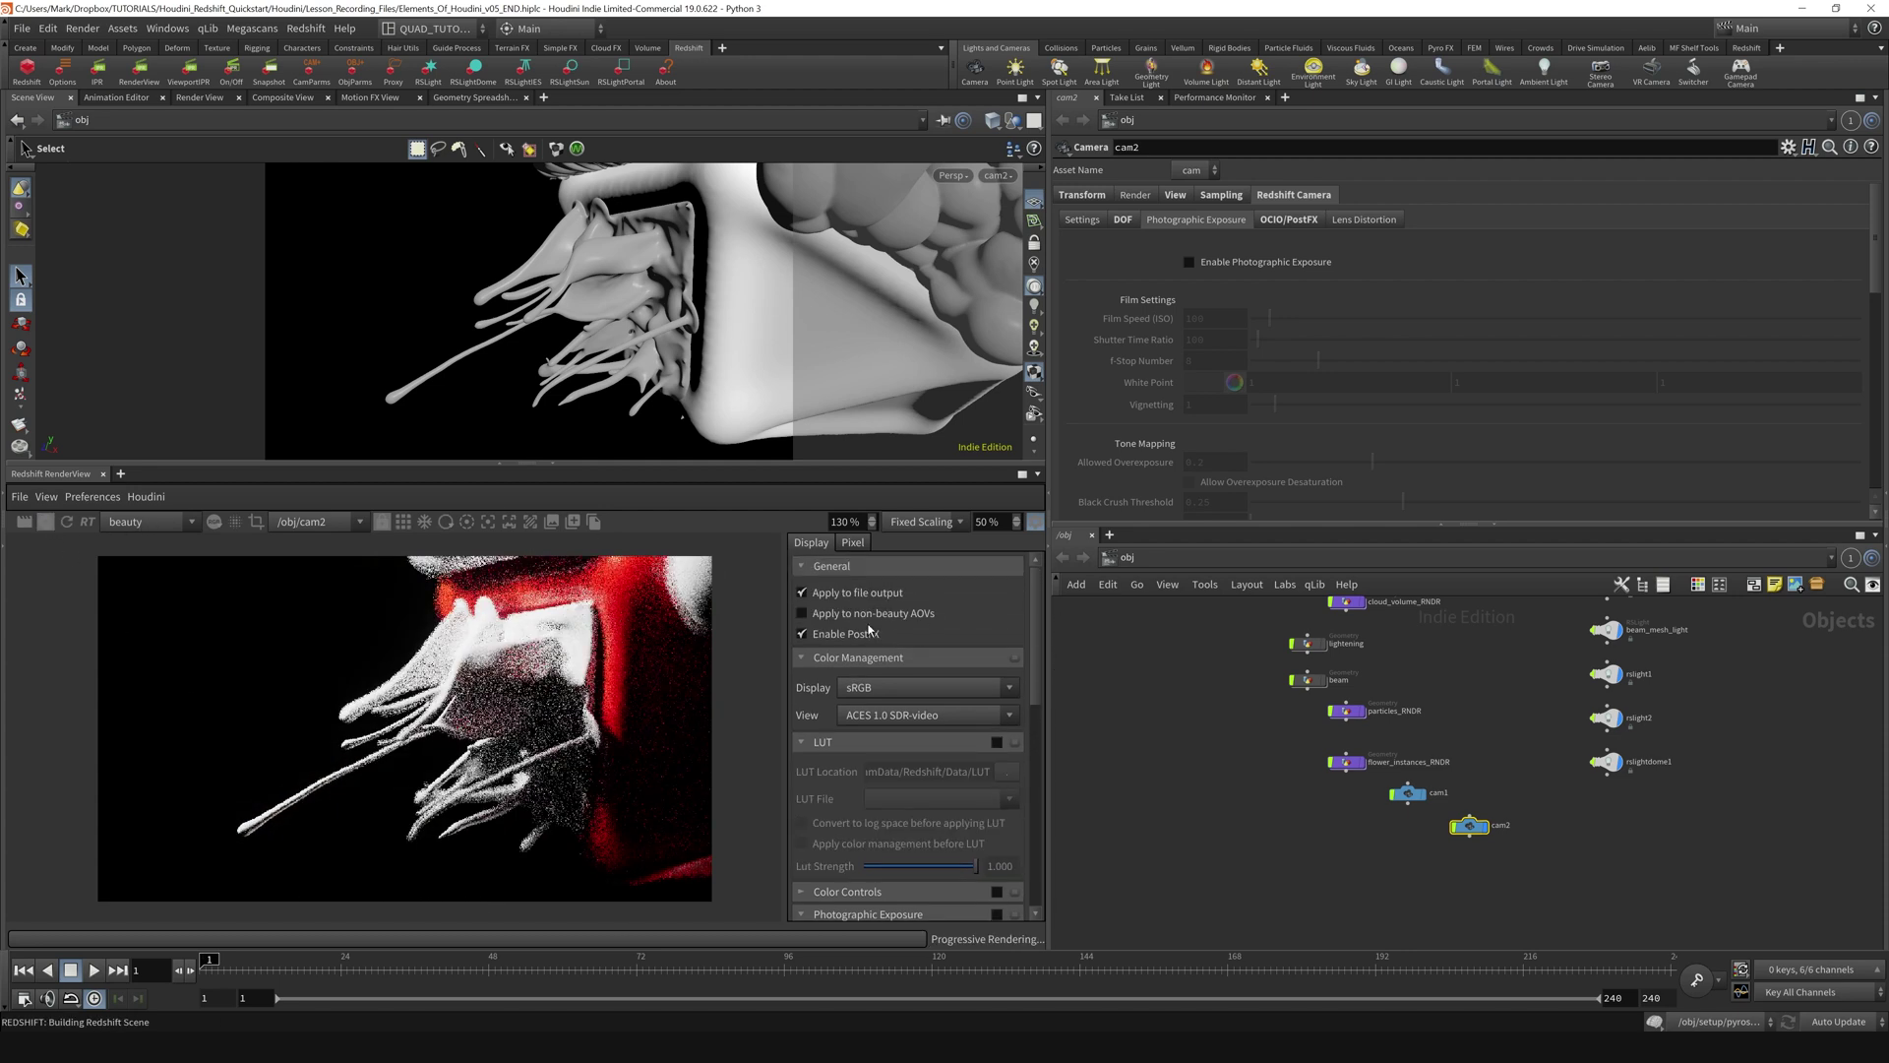
pyautogui.moveTo(1036, 689); pyautogui.dragTo(1047, 876)
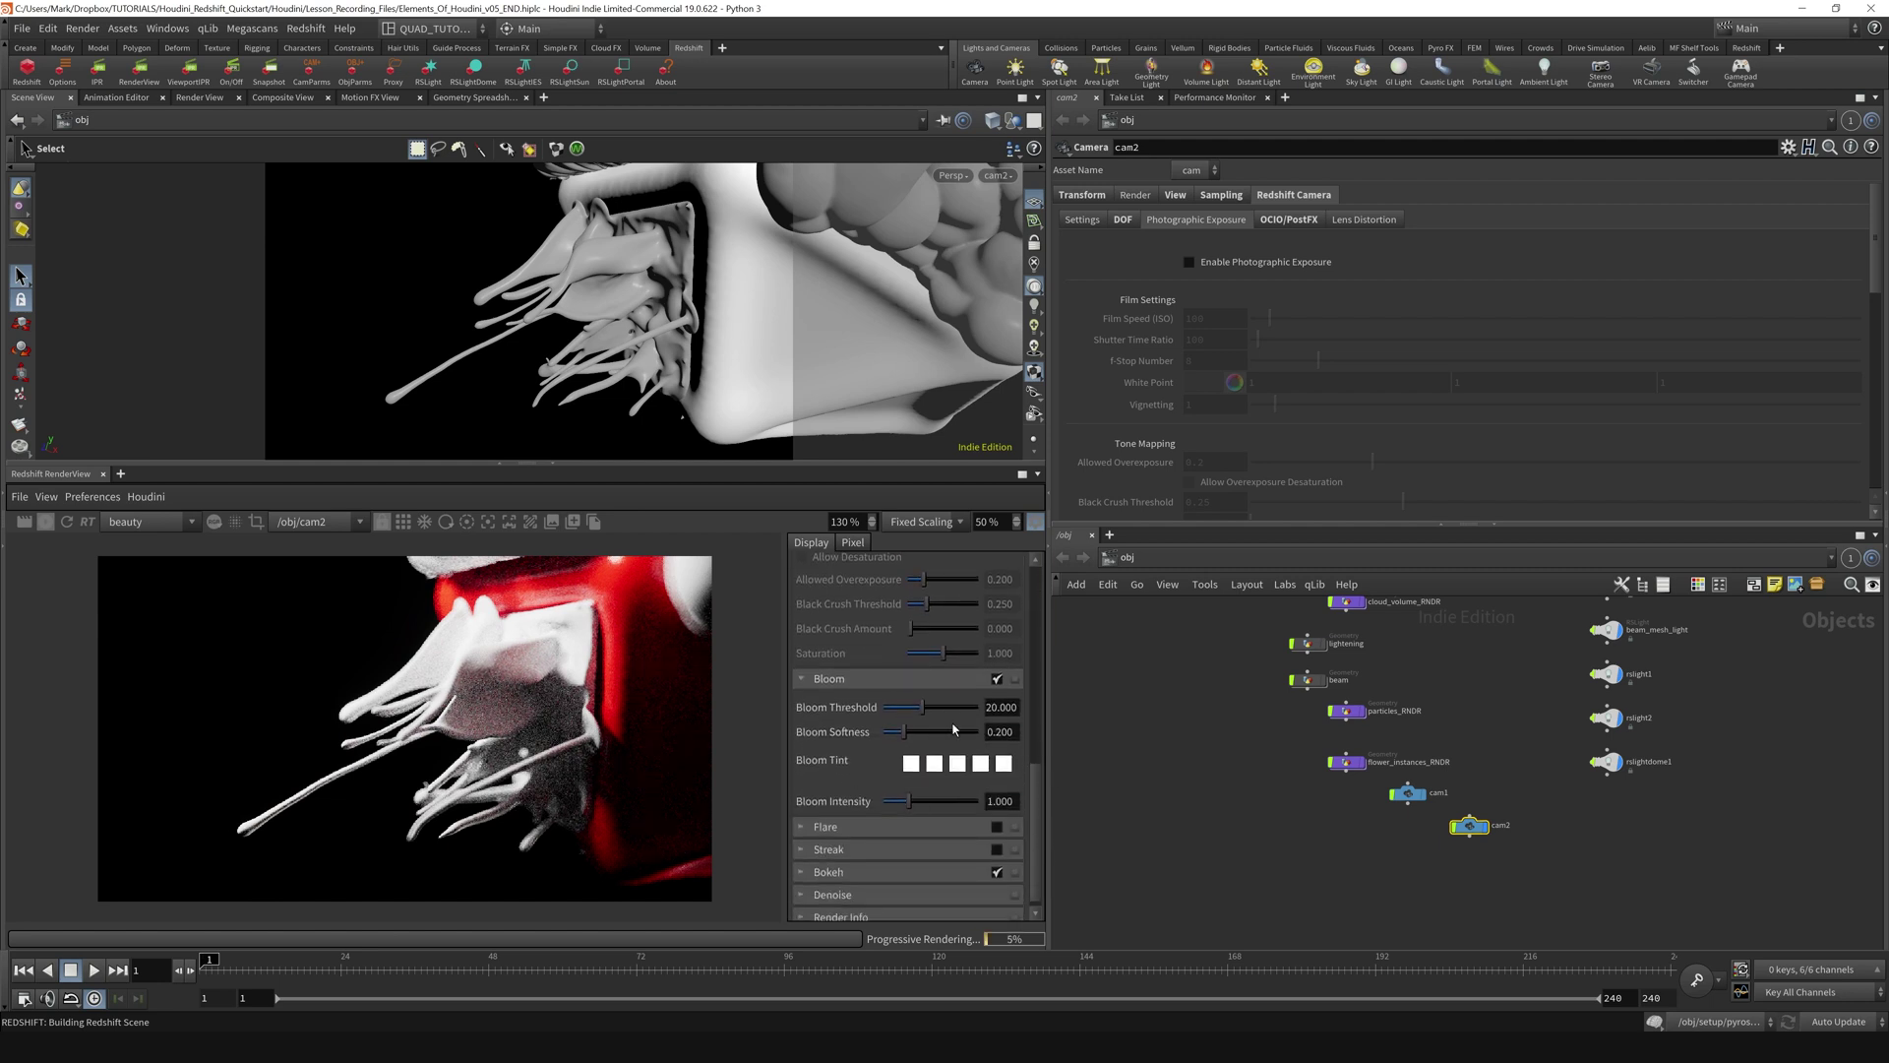